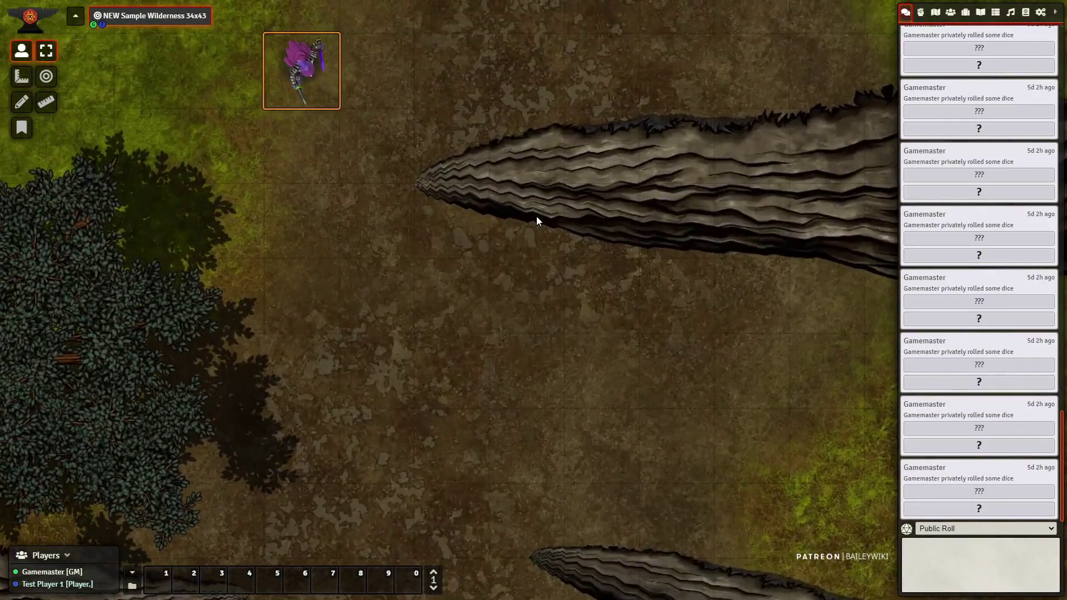
# Move the selected character token south along the dirt path, passing between the rock ledges
pyautogui.press('Down')
pyautogui.press('Down')
pyautogui.press('Right')
pyautogui.press('Down')
pyautogui.press('Down')
pyautogui.press('Down')
pyautogui.press('Down')
pyautogui.moveTo(580, 406); pyautogui.dragTo(564, 86)
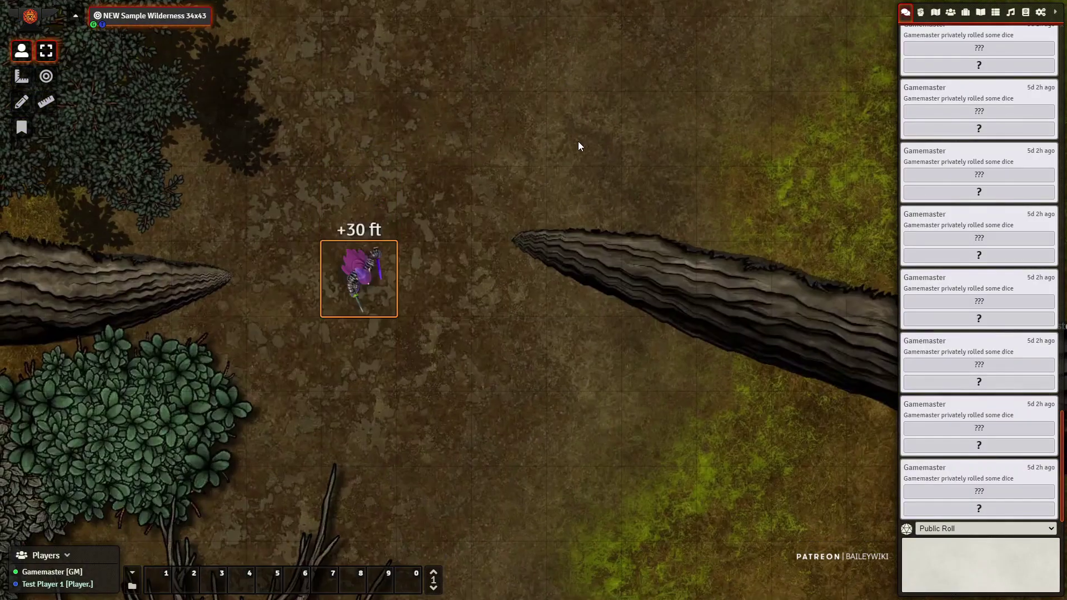
pyautogui.press('Down')
pyautogui.press('Down')
pyautogui.scroll(-14, 590, 361)
pyautogui.moveTo(591, 462); pyautogui.dragTo(568, 76)
pyautogui.press('Down')
pyautogui.press('Down')
pyautogui.press('Right')
pyautogui.press('Down')
pyautogui.press('Down')
pyautogui.press('Down')
pyautogui.press('Down')
pyautogui.moveTo(734, 373); pyautogui.dragTo(315, 174)
# Move the token east across the wilderness map and then south towards the camp
pyautogui.press('Right')
pyautogui.press('Right')
pyautogui.press('Right')
pyautogui.press('Right')
pyautogui.press('Right')
pyautogui.press('Up')
pyautogui.press('Up')
pyautogui.press('Right')
pyautogui.press('Right')
pyautogui.press('Right')
pyautogui.press('Right')
pyautogui.press('Down')
pyautogui.press('Down')
pyautogui.press('Down')
pyautogui.moveTo(511, 488); pyautogui.dragTo(551, 162)
pyautogui.press('Right')
pyautogui.press('Right')
pyautogui.press('Down')
pyautogui.press('Down')
pyautogui.press('Down')
pyautogui.press('Down')
pyautogui.moveTo(629, 375); pyautogui.dragTo(526, 63)
# Move the token through the camp, past the campfire and into the tent
pyautogui.press('Down')
pyautogui.press('Down')
pyautogui.press('Down')
pyautogui.press('Right')
pyautogui.press('Right')
pyautogui.press('Right')
pyautogui.press('Right')
pyautogui.press('Right')
pyautogui.press('Up')
pyautogui.press('Up')
pyautogui.press('Right')
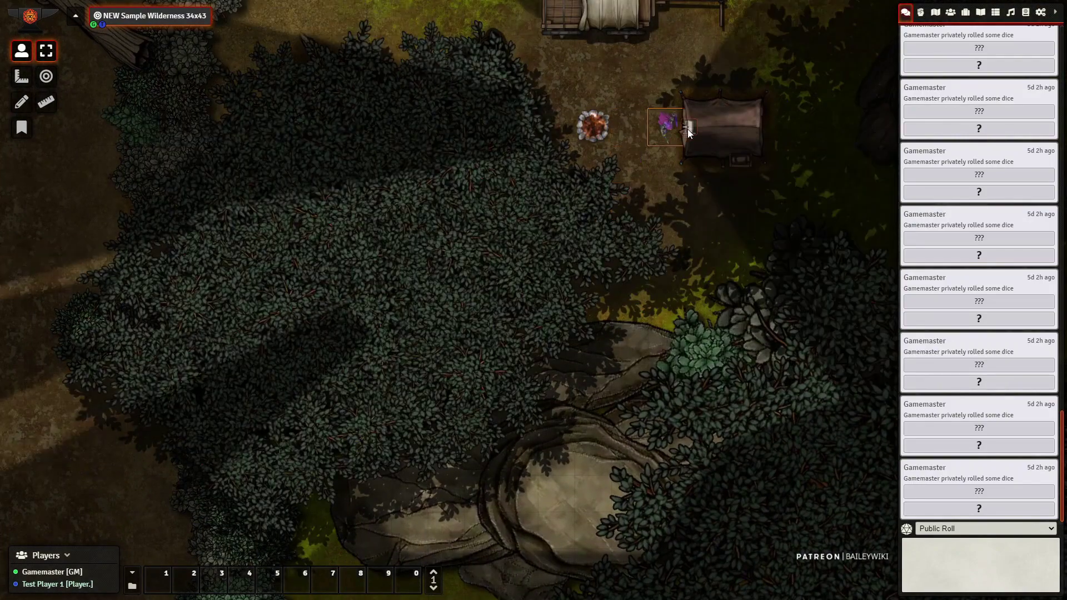
pyautogui.press('Right')
pyautogui.press('Right')
pyautogui.scroll(3, 389, 439)
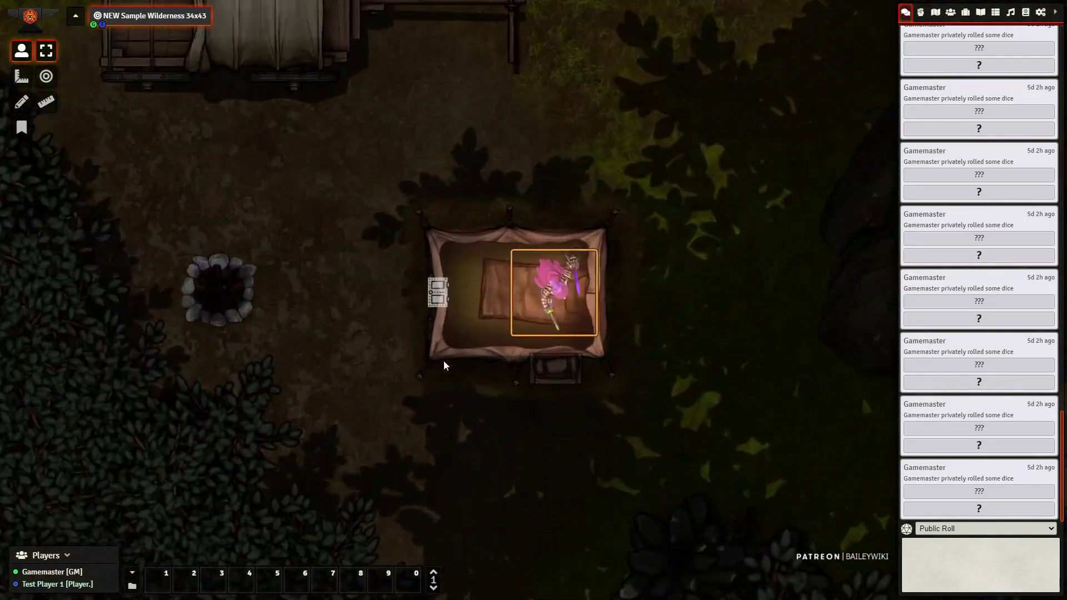
pyautogui.scroll(5, 445, 365)
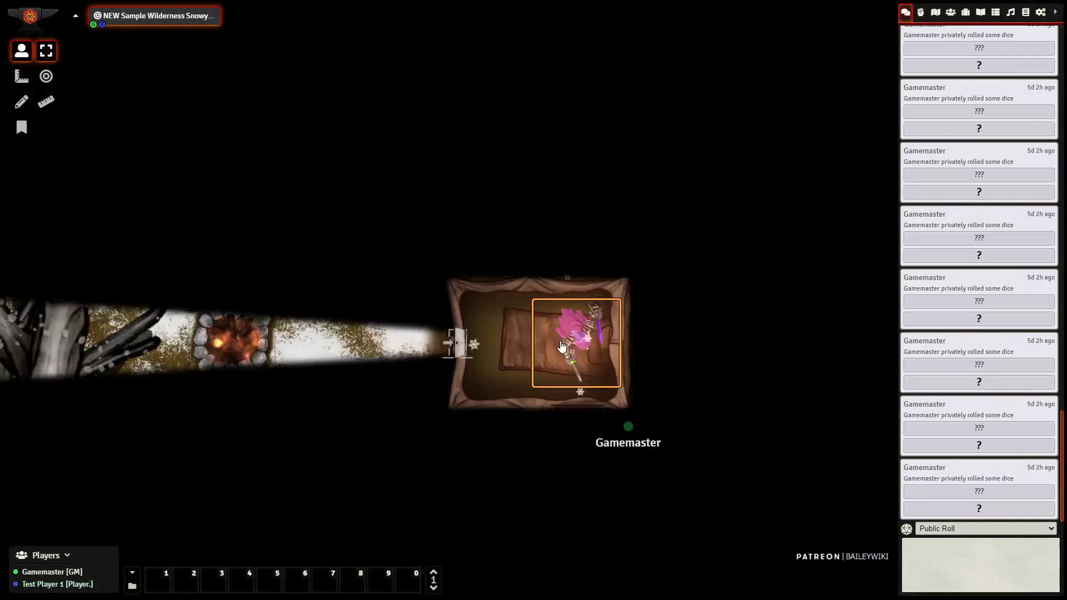
# Move the token west out of the tent on the snowy map, past the campfire to the fallen log
pyautogui.press('Left')
pyautogui.press('Left')
pyautogui.press('Left')
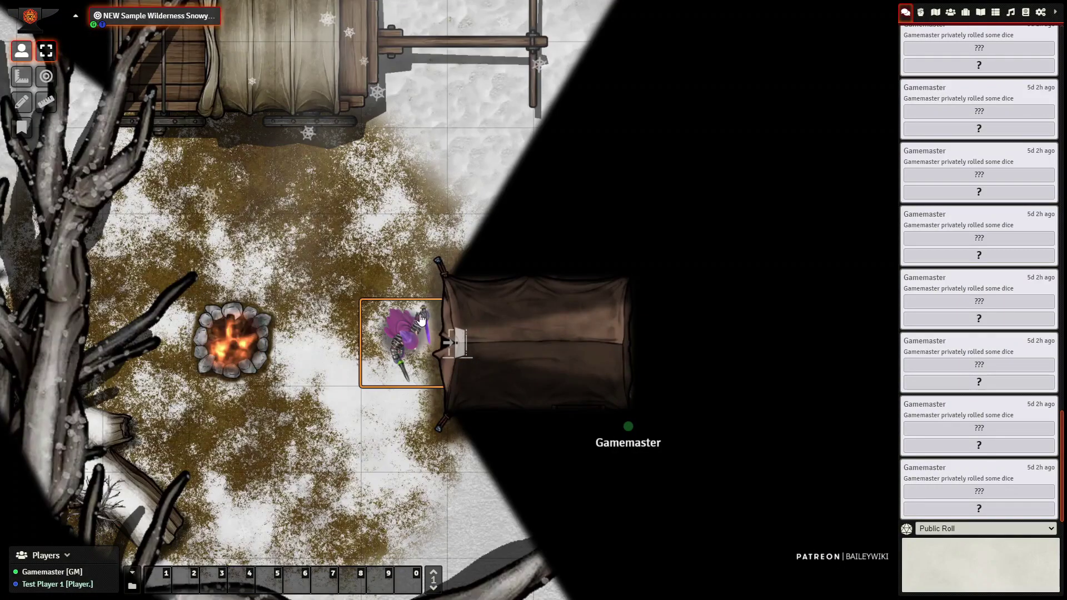
pyautogui.press('Left')
pyautogui.scroll(-20, 416, 295)
pyautogui.press('Left')
pyautogui.press('Left')
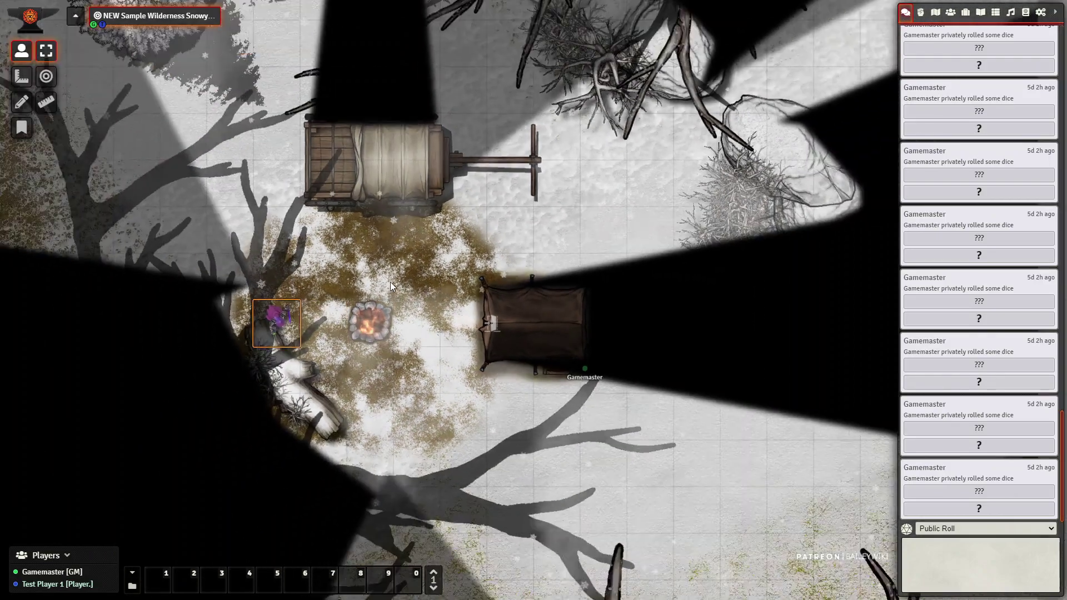
# Move the token north from the camp, past the covered wagon, to the foot of the cliff by the bare tree
pyautogui.press('Up')
pyautogui.press('Up')
pyautogui.press('Up')
pyautogui.press('Up')
pyautogui.press('Up')
pyautogui.moveTo(504, 151); pyautogui.dragTo(489, 279)
pyautogui.press('Right')
pyautogui.press('Right')
pyautogui.press('Right')
pyautogui.press('Up')
pyautogui.moveTo(500, 193); pyautogui.dragTo(491, 345)
pyautogui.press('Up')
pyautogui.press('Up')
pyautogui.press('Up')
pyautogui.press('Up')
pyautogui.press('Right')
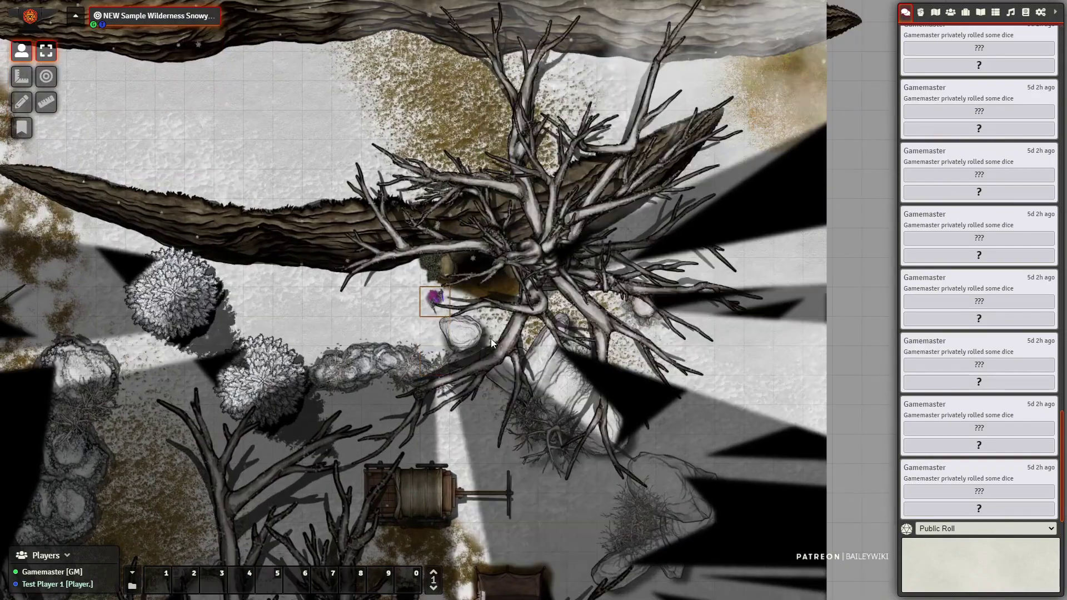
# Move the token into the cave opening beneath the cliff
pyautogui.scroll(12, 493, 296)
pyautogui.scroll(10, 492, 295)
pyautogui.press('Up')
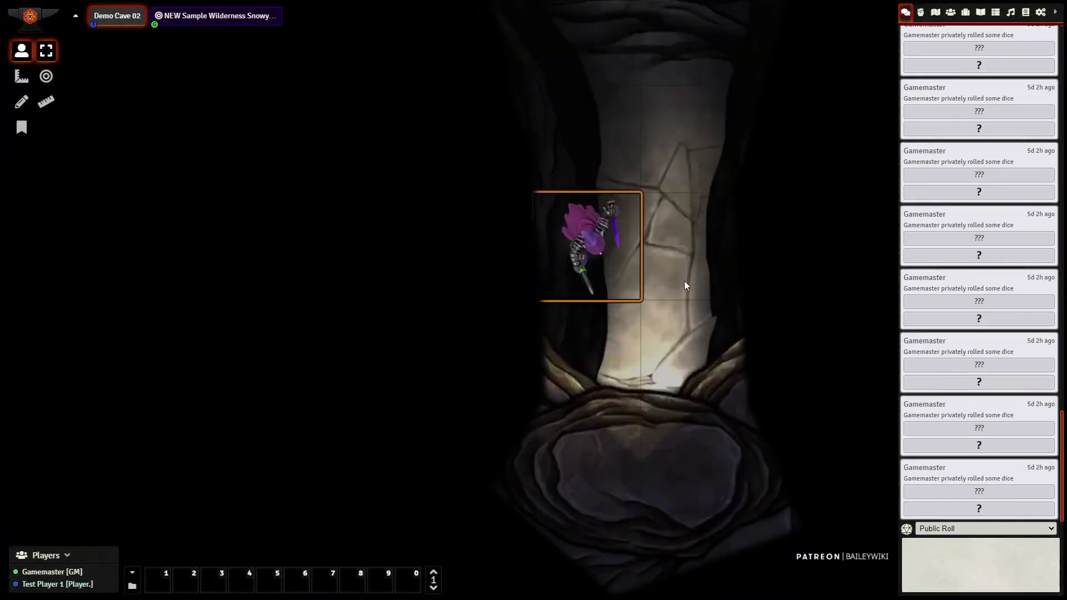
# Move the token north through the winding cave tunnel to the edge of the large chamber
pyautogui.press('Up')
pyautogui.scroll(-12, 621, 262)
pyautogui.press('Up')
pyautogui.press('Up')
pyautogui.press('Up')
pyautogui.press('Right')
pyautogui.press('Right')
pyautogui.moveTo(598, 244); pyautogui.dragTo(495, 476)
pyautogui.press('Up')
pyautogui.press('Right')
pyautogui.press('Up')
pyautogui.press('Right')
pyautogui.press('Right')
pyautogui.press('Right')
pyautogui.press('Up')
pyautogui.moveTo(598, 229); pyautogui.dragTo(574, 544)
pyautogui.press('Up')
pyautogui.press('Up')
pyautogui.press('Up')
pyautogui.press('Up')
pyautogui.press('Up')
pyautogui.press('Up')
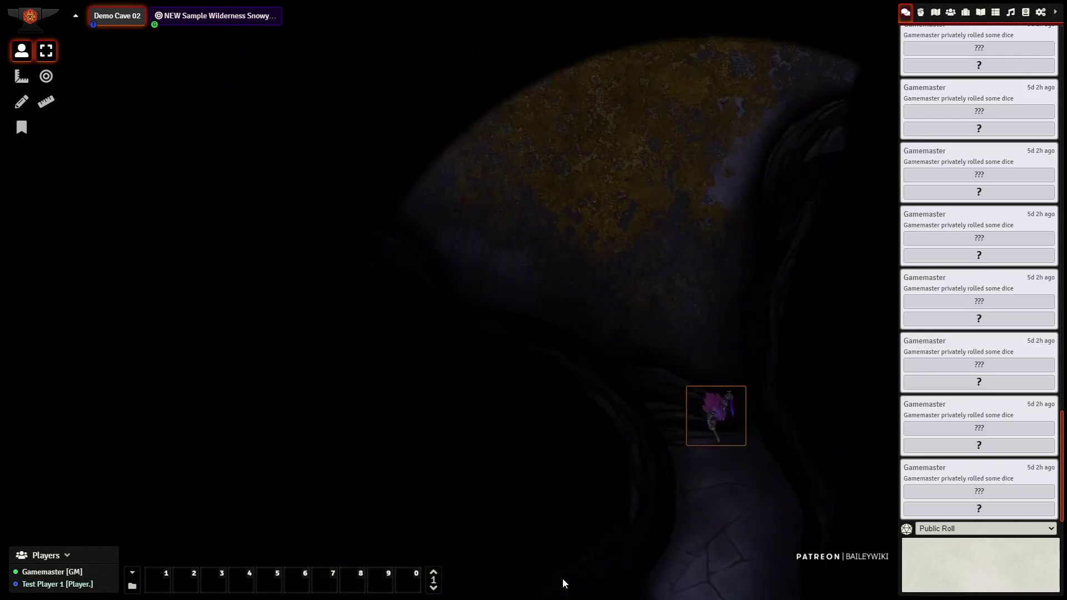
pyautogui.scroll(-5, 598, 379)
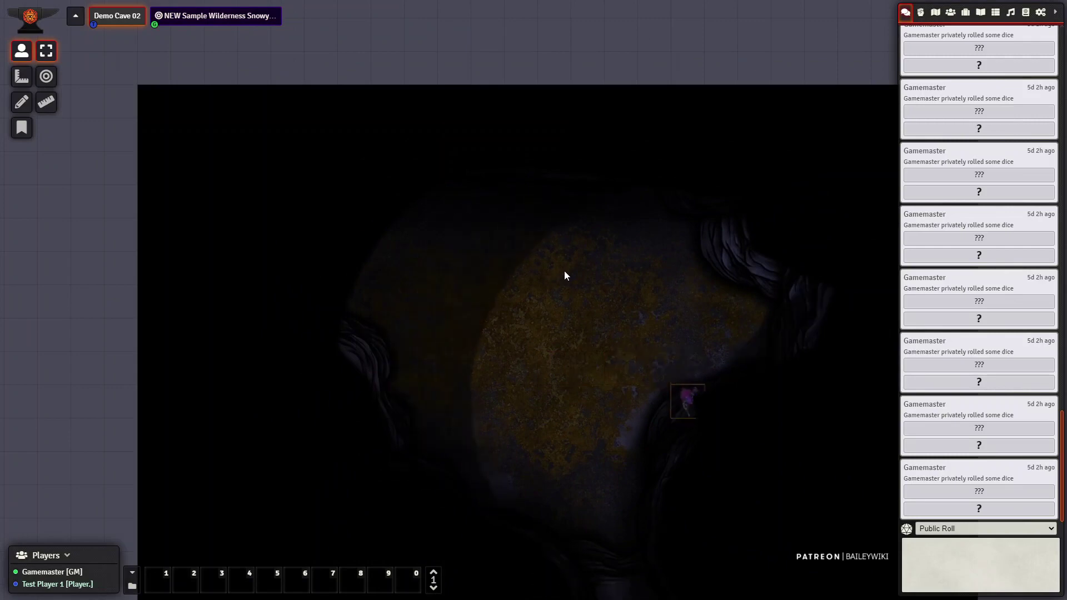
# Move the token east into the side passage of the cave chamber
pyautogui.press('Right')
pyautogui.press('Right')
pyautogui.press('Up')
pyautogui.press('Right')
pyautogui.press('Right')
pyautogui.press('Right')
pyautogui.moveTo(698, 358); pyautogui.dragTo(515, 382)
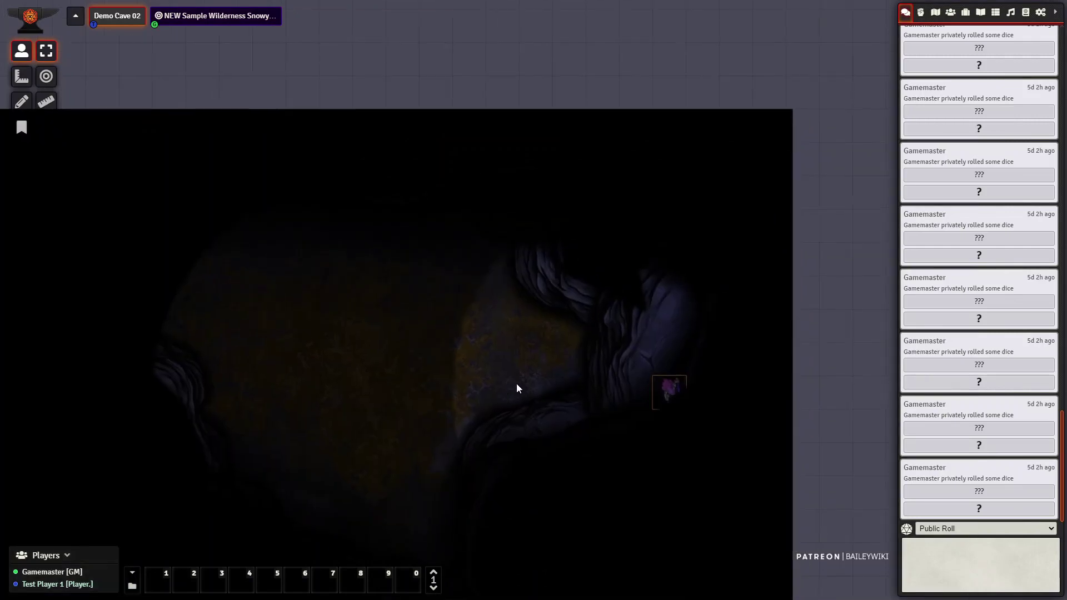
pyautogui.press('Up')
# Collapse the chat sidebar and move the token west to the middle of the large cave chamber
pyautogui.click(1055, 11)
pyautogui.press('Left')
pyautogui.press('Left')
pyautogui.press('Left')
pyautogui.press('Left')
pyautogui.press('Left')
pyautogui.press('Left')
pyautogui.press('Left')
pyautogui.press('Left')
pyautogui.press('Left')
pyautogui.press('Left')
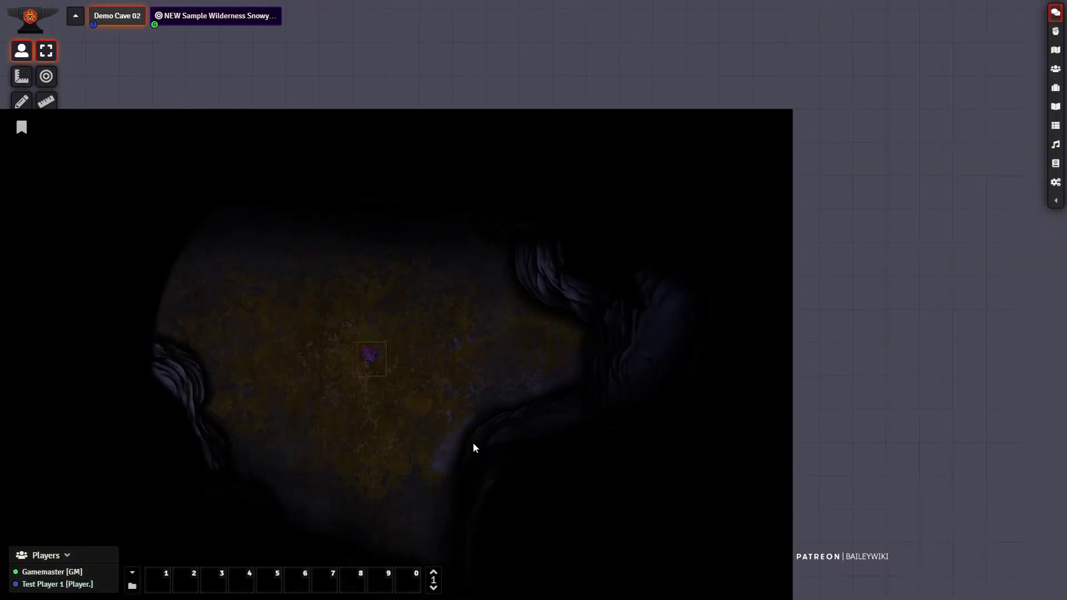
# Move the token south out of the chamber and west along the lower tunnel
pyautogui.press('Down')
pyautogui.press('Down')
pyautogui.moveTo(474, 443); pyautogui.dragTo(579, 103)
pyautogui.press('Right')
pyautogui.press('Right')
pyautogui.press('Down')
pyautogui.press('Down')
pyautogui.press('Down')
pyautogui.press('Down')
pyautogui.press('Down')
pyautogui.press('Down')
pyautogui.press('Down')
pyautogui.press('Down')
pyautogui.press('Down')
pyautogui.press('Left')
pyautogui.press('Left')
pyautogui.press('Left')
pyautogui.press('Left')
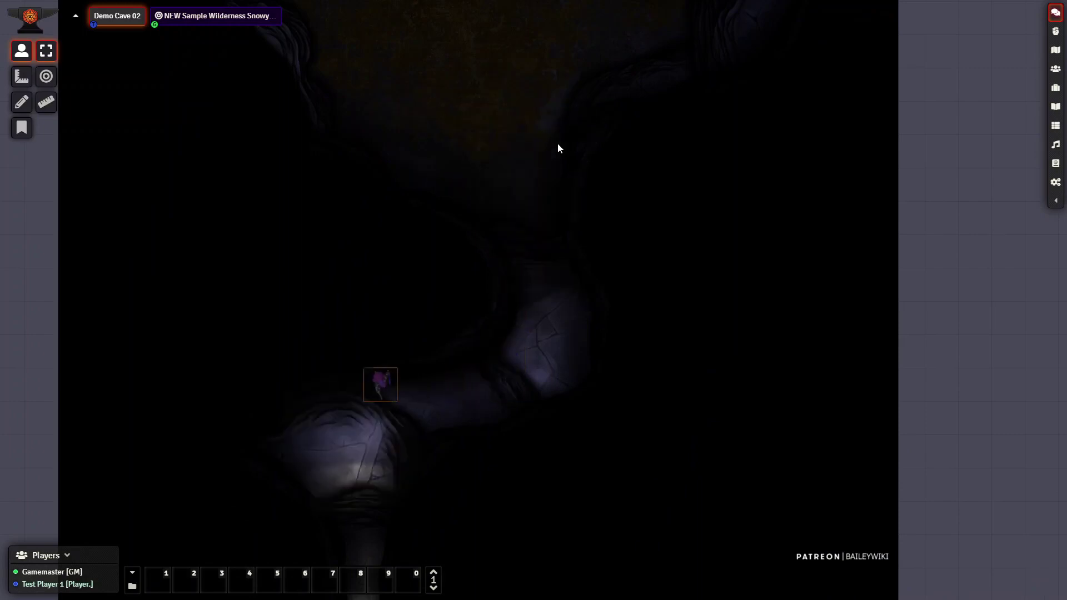
# Move the token south through the last tunnel and out of the cave onto the snowy wilderness map
pyautogui.press('Down')
pyautogui.press('Down')
pyautogui.press('Down')
pyautogui.press('Down')
pyautogui.press('Down')
pyautogui.moveTo(506, 445); pyautogui.dragTo(632, 7)
pyautogui.press('Down')
pyautogui.press('Down')
pyautogui.press('Down')
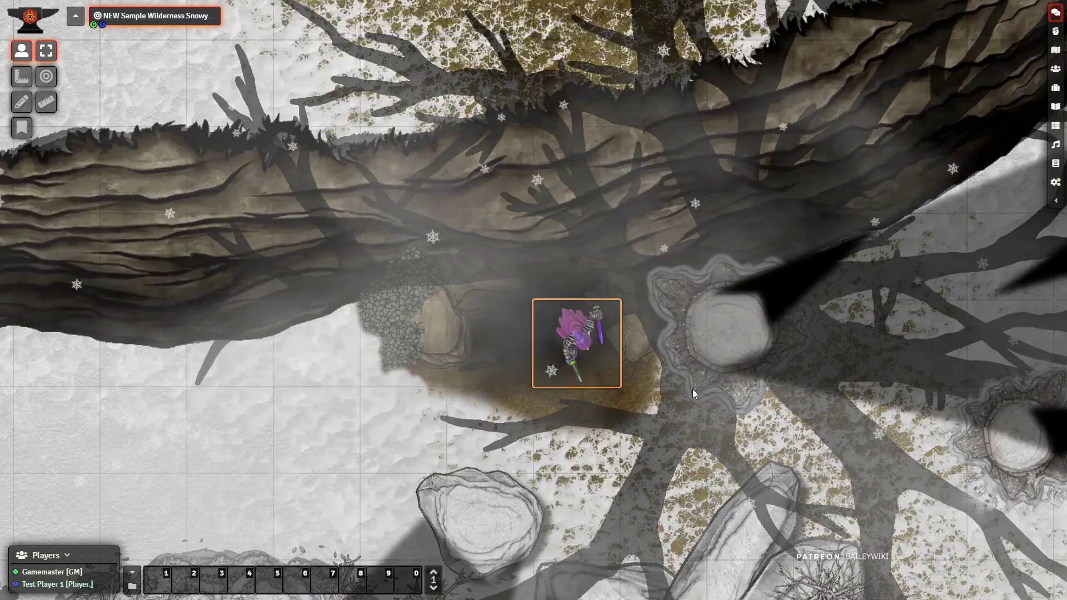
# Move the token south, away from the cave entrance
pyautogui.scroll(-4, 692, 389)
pyautogui.press('Down')
pyautogui.press('Down')
pyautogui.moveTo(682, 448); pyautogui.dragTo(704, 125)
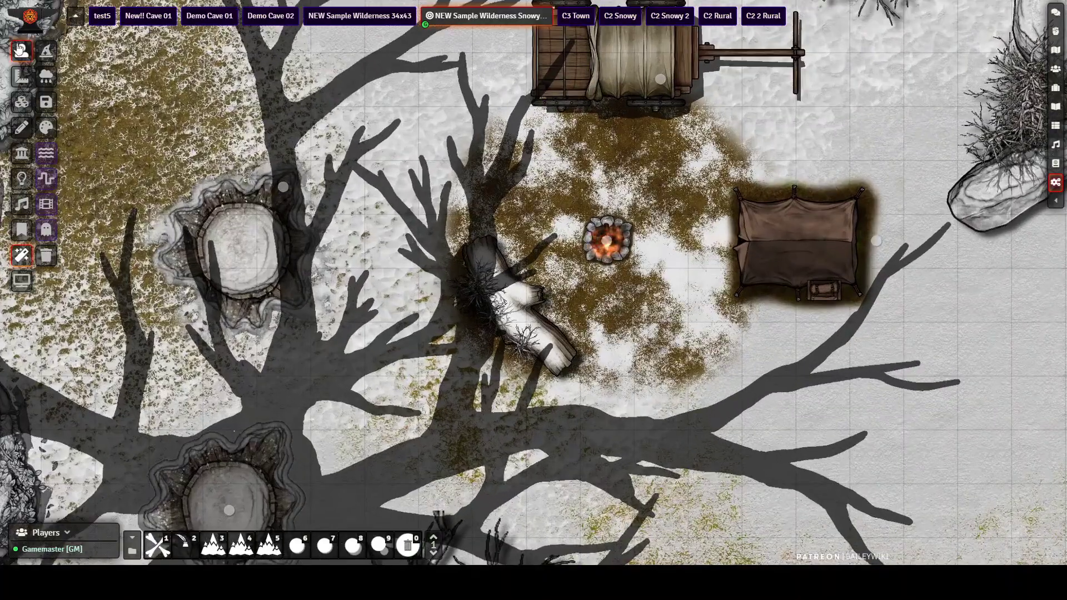
# Activate the token controls in the Gamemaster view and show more of the snowy camp area
pyautogui.click(20, 50)
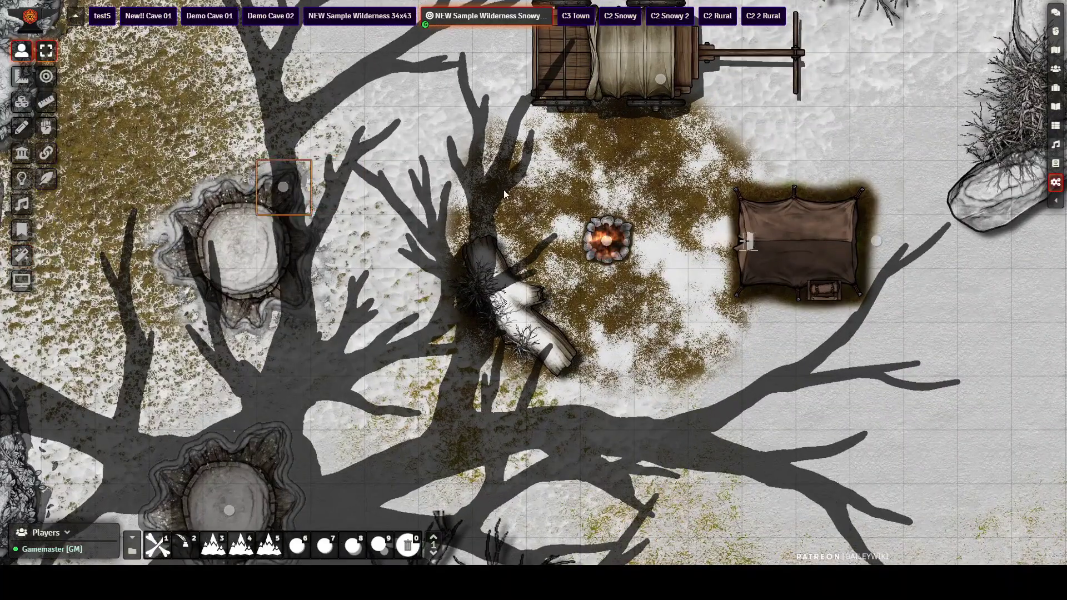
pyautogui.scroll(-5, 713, 156)
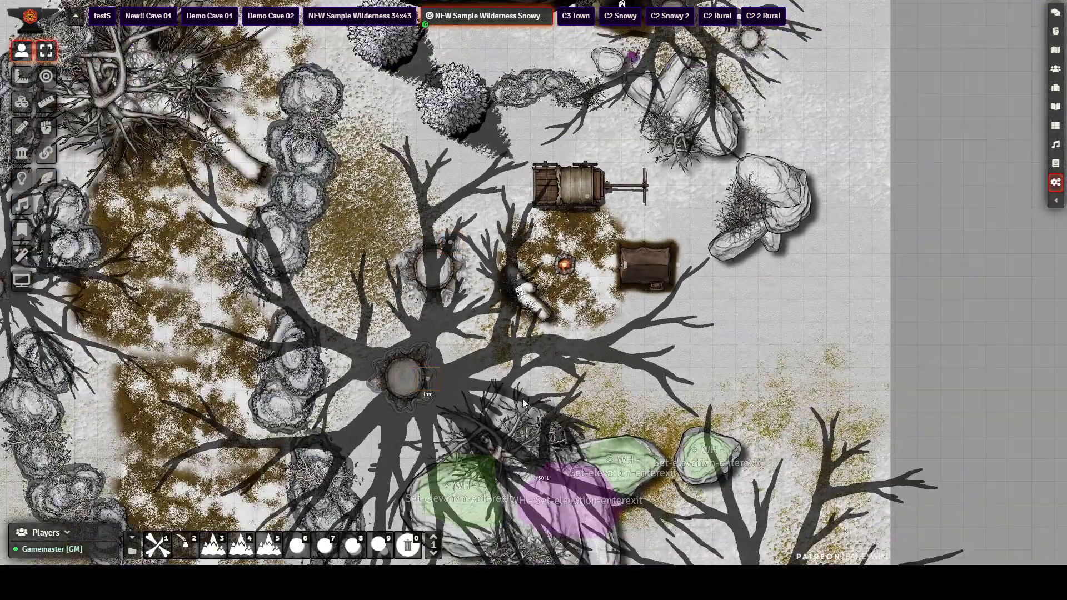
# Inspect the elevation regions over the boulders in the southern part of the snowy wilderness map
pyautogui.moveTo(432, 383); pyautogui.dragTo(408, 100)
pyautogui.scroll(10, 408, 166)
pyautogui.moveTo(284, 192); pyautogui.dragTo(285, 319)
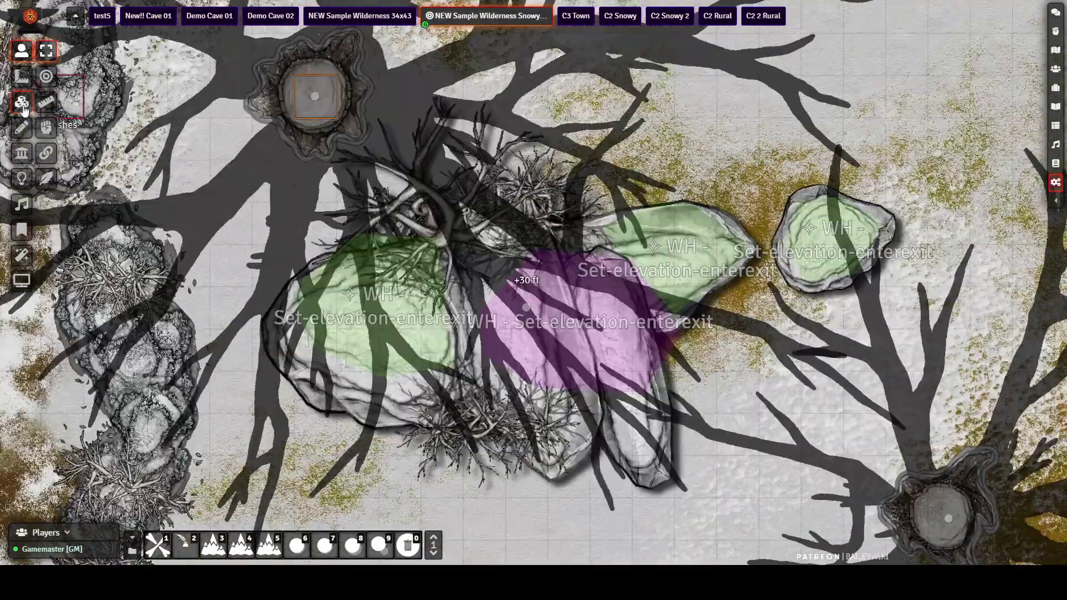
pyautogui.click(22, 125)
pyautogui.click(415, 338)
pyautogui.scroll(-10, 682, 211)
pyautogui.moveTo(373, 211); pyautogui.dragTo(607, 556)
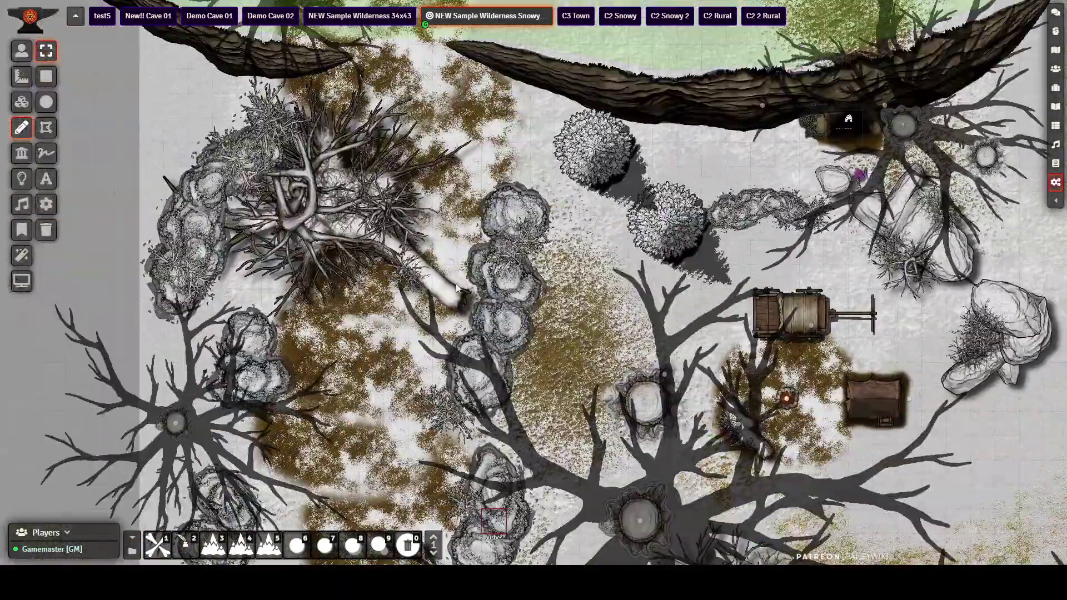
# Reactivate the token controls and examine the cave entrance, the cliff elevation regions and the snowy map's southern edge
pyautogui.click(21, 50)
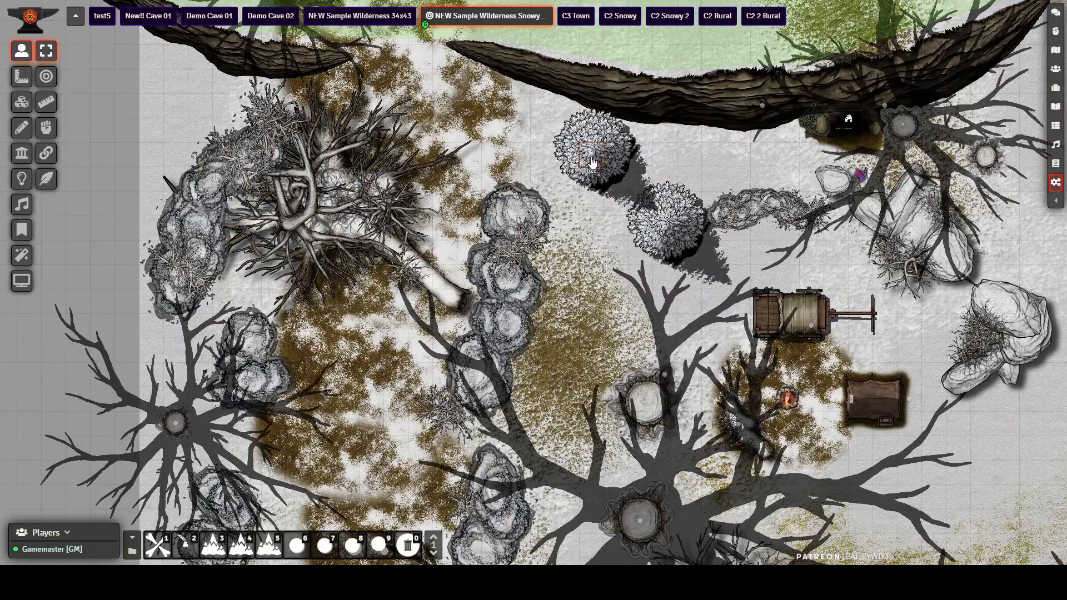
pyautogui.scroll(10, 612, 300)
pyautogui.moveTo(769, 172); pyautogui.dragTo(350, 381)
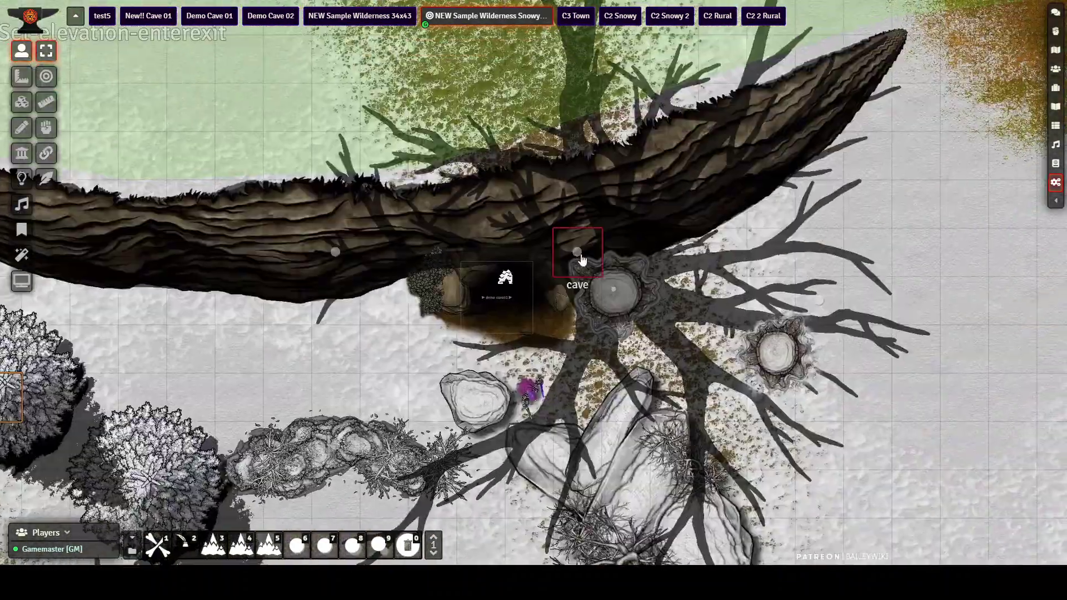
pyautogui.moveTo(581, 256)
pyautogui.mouseDown()
pyautogui.moveTo(578, 216)
pyautogui.moveTo(577, 258)
pyautogui.mouseUp()
pyautogui.moveTo(289, 182); pyautogui.dragTo(419, 262)
pyautogui.scroll(-3, 419, 263)
pyautogui.scroll(-1, 419, 263)
pyautogui.moveTo(492, 334)
pyautogui.mouseDown()
pyautogui.moveTo(448, 285)
pyautogui.moveTo(492, 333)
pyautogui.mouseUp()
pyautogui.scroll(-7, 264, 216)
pyautogui.moveTo(264, 216); pyautogui.dragTo(533, 329)
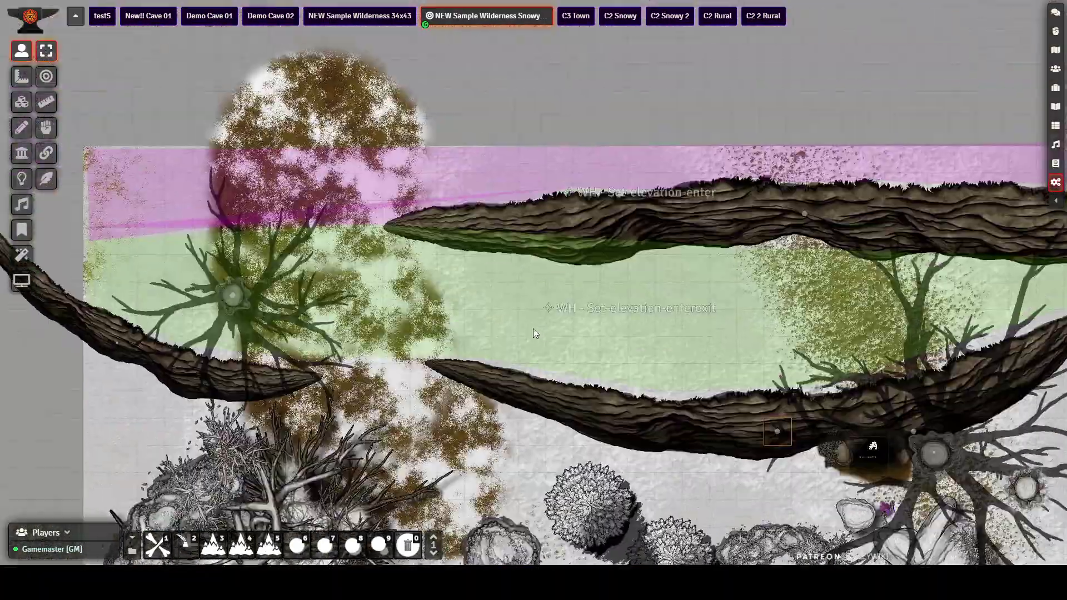
pyautogui.moveTo(762, 364); pyautogui.dragTo(802, 15)
pyautogui.moveTo(656, 411); pyautogui.dragTo(632, 43)
pyautogui.moveTo(557, 219); pyautogui.dragTo(481, 52)
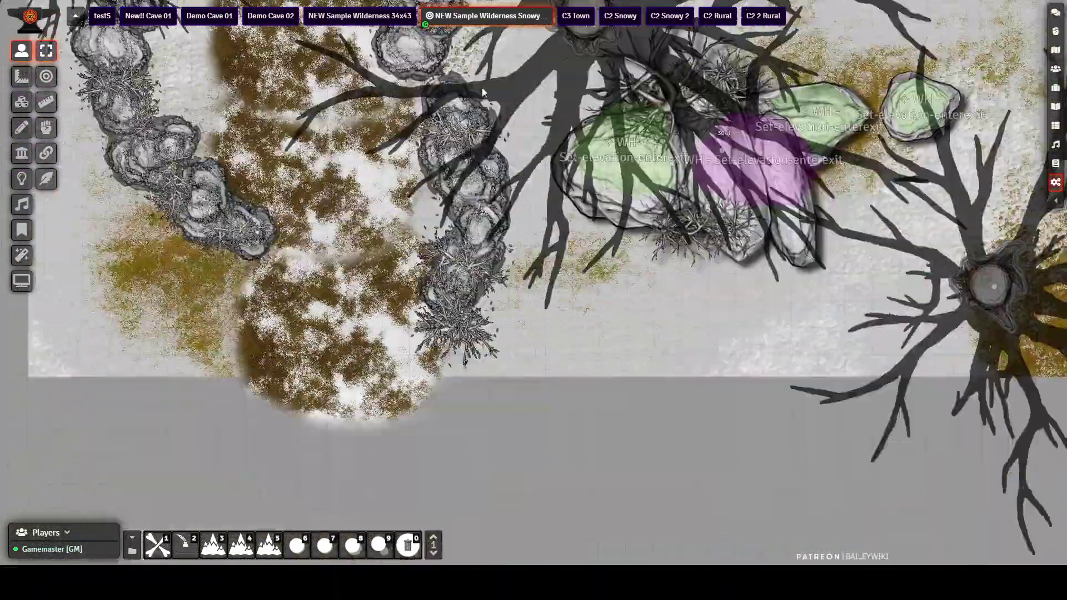
# Open the NEW Sample Wilderness 34x43 scene and examine its fallen tree, northern cliffs and elevation regions
pyautogui.click(343, 23)
pyautogui.click(23, 154)
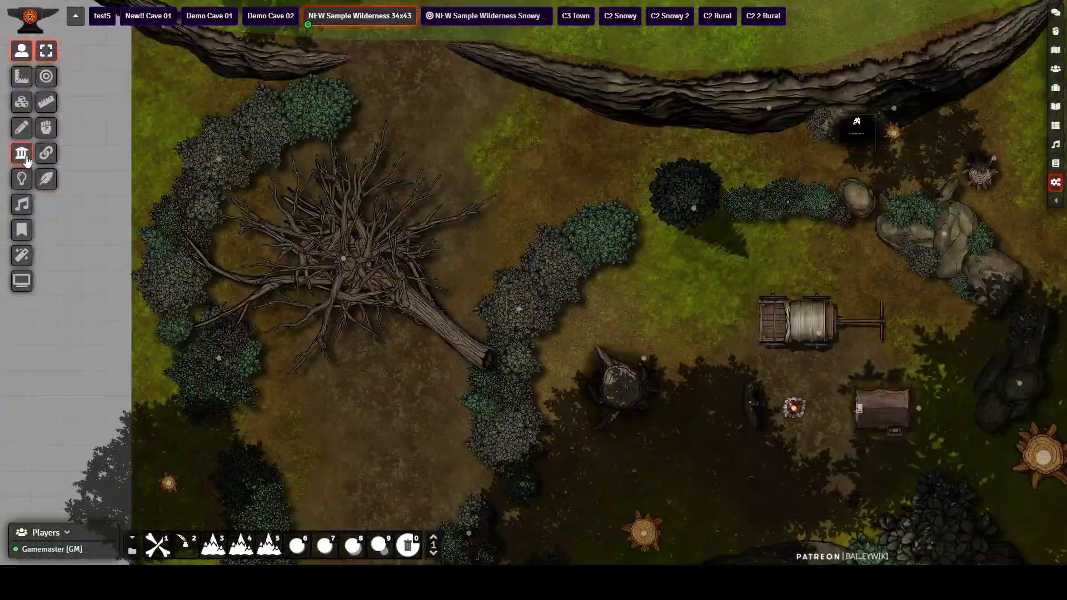
pyautogui.scroll(8, 404, 352)
pyautogui.click(21, 51)
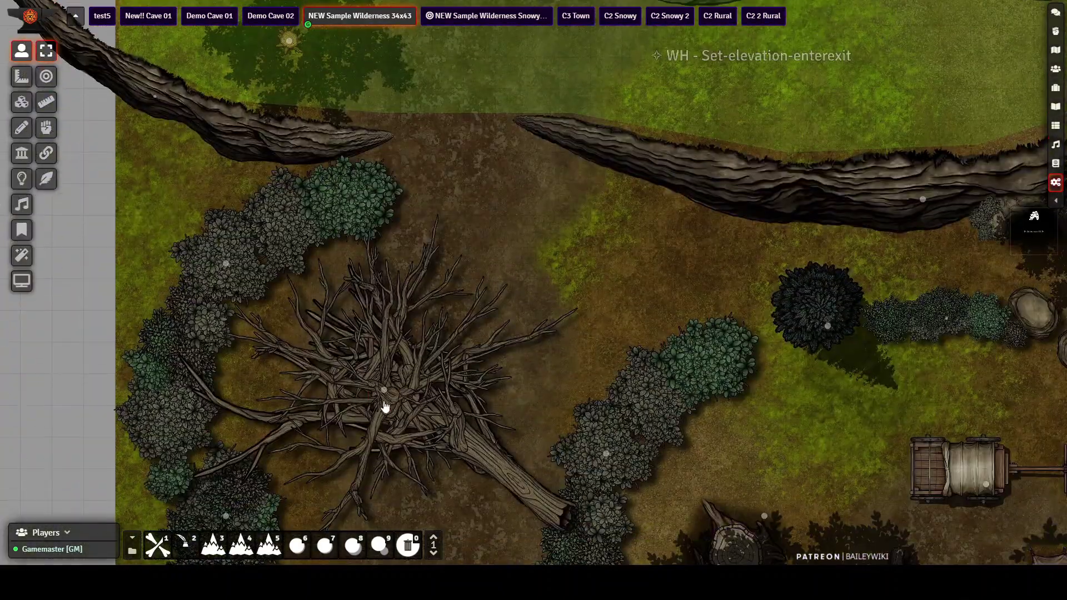
pyautogui.scroll(-1, 385, 400)
pyautogui.moveTo(540, 195); pyautogui.dragTo(496, 369)
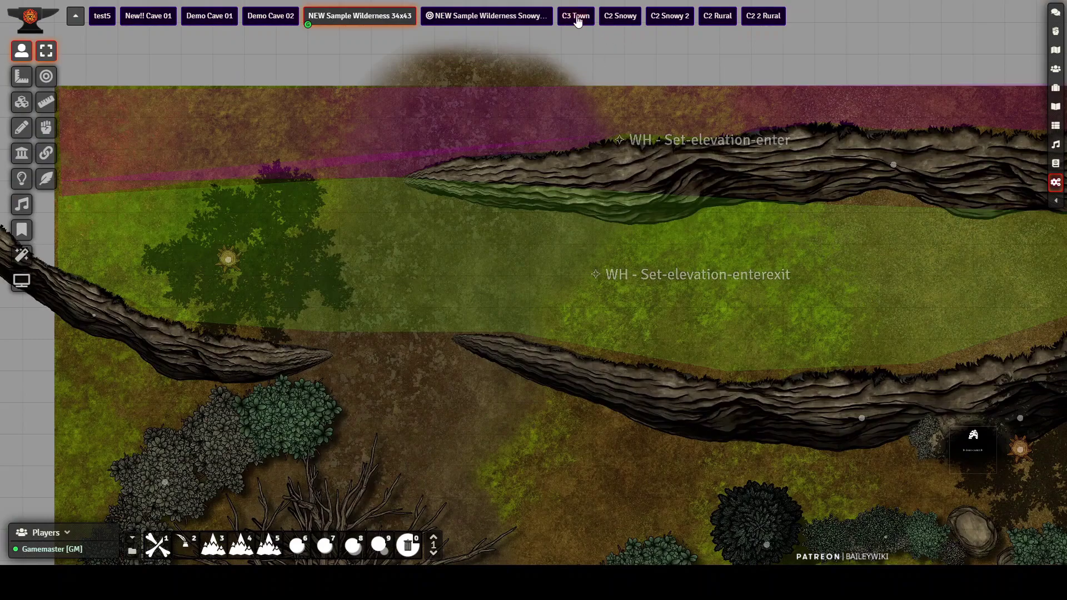
# View the C2 Snowy scene's house interior and the C2 Rural scene's village buildings
pyautogui.click(621, 16)
pyautogui.scroll(5, 514, 409)
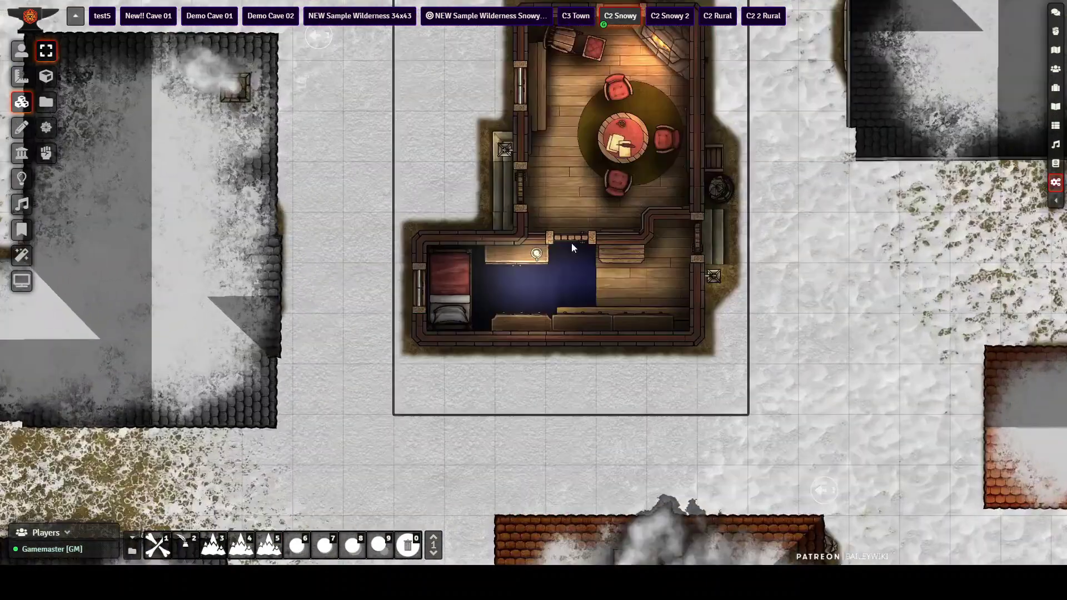
pyautogui.click(718, 15)
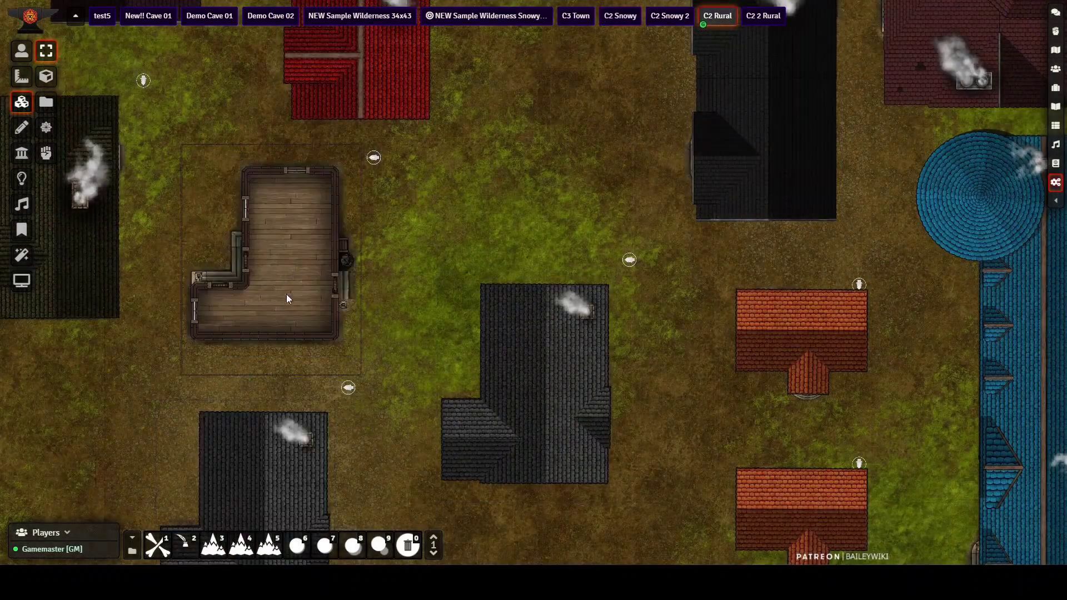
pyautogui.scroll(-10, 388, 126)
pyautogui.moveTo(410, 248); pyautogui.dragTo(489, 23)
pyautogui.scroll(3, 656, 307)
pyautogui.scroll(4, 656, 305)
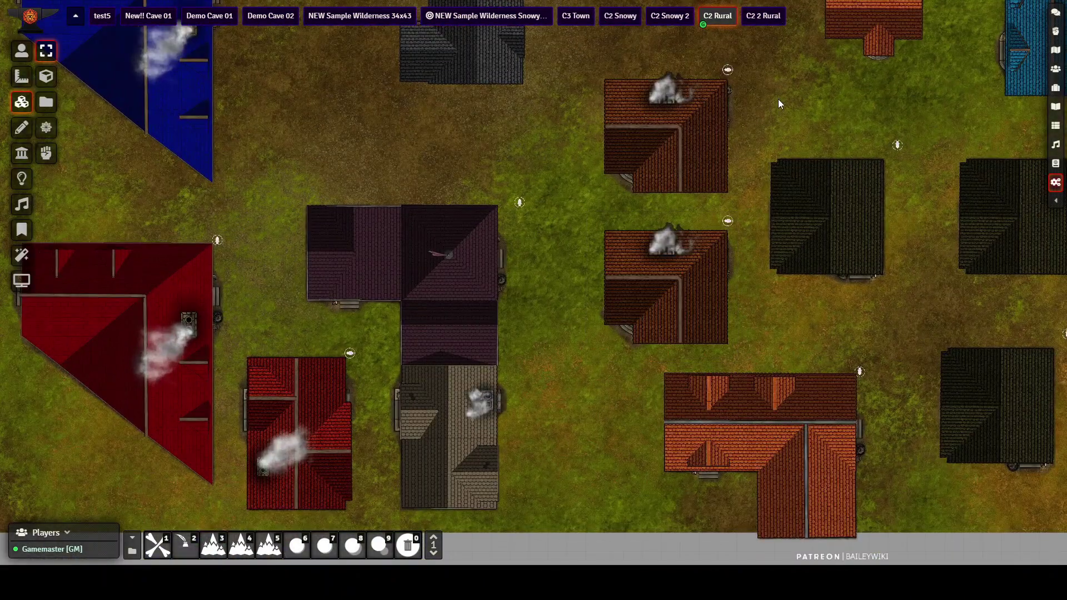
pyautogui.scroll(-5, 778, 99)
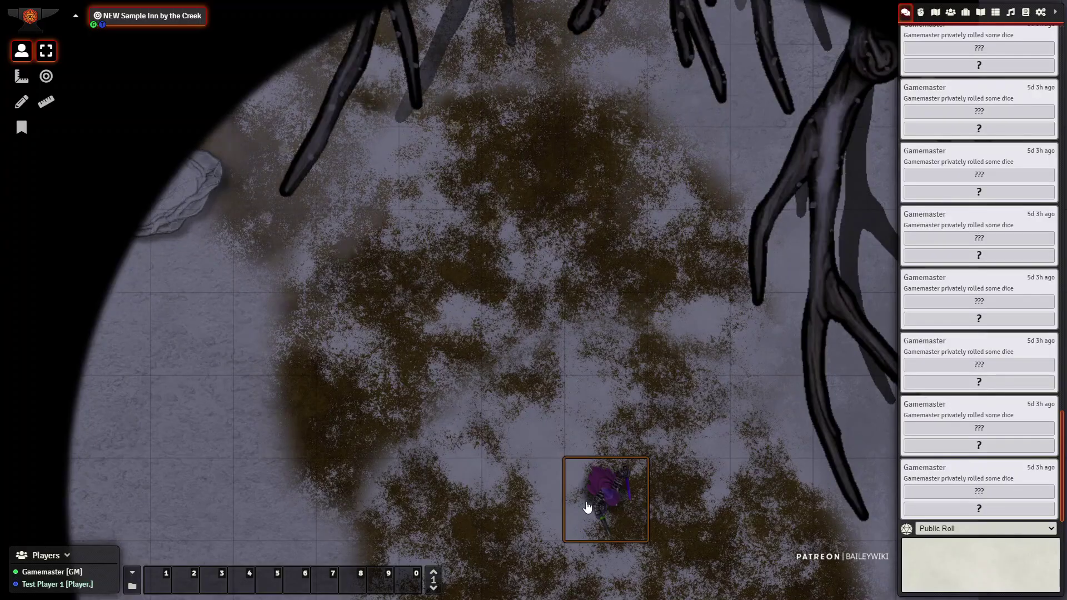
# In the player view of NEW Sample Inn by the Creek, move the token north-west along the snowy path
pyautogui.press('w')
pyautogui.press('w')
pyautogui.press('w')
pyautogui.press('a')
pyautogui.press('a')
pyautogui.press('a')
pyautogui.press('a')
pyautogui.moveTo(615, 310); pyautogui.dragTo(745, 548)
pyautogui.press('w')
pyautogui.press('w')
pyautogui.press('w')
pyautogui.press('w')
# Move the token west and north past the bare tree towards the wooden bridge
pyautogui.scroll(-7, 552, 328)
pyautogui.moveTo(652, 452); pyautogui.dragTo(652, 449)
pyautogui.press('a')
pyautogui.press('a')
pyautogui.press('a')
pyautogui.press('a')
pyautogui.press('a')
pyautogui.press('w')
pyautogui.press('w')
pyautogui.press('w')
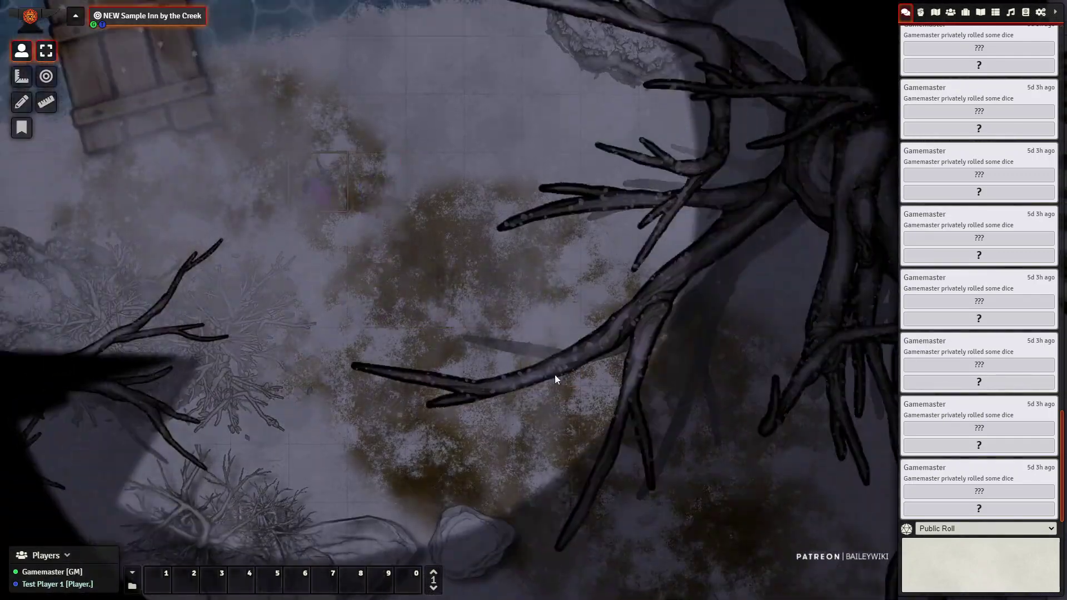
# Move the token north-west onto the wooden bridge over the frozen creek
pyautogui.moveTo(517, 328); pyautogui.dragTo(778, 576)
pyautogui.press('w')
pyautogui.press('w')
pyautogui.press('w')
pyautogui.press('a')
pyautogui.press('a')
pyautogui.press('w')
pyautogui.press('a')
pyautogui.moveTo(474, 130); pyautogui.dragTo(681, 465)
pyautogui.press('w')
pyautogui.press('w')
pyautogui.press('w')
pyautogui.press('w')
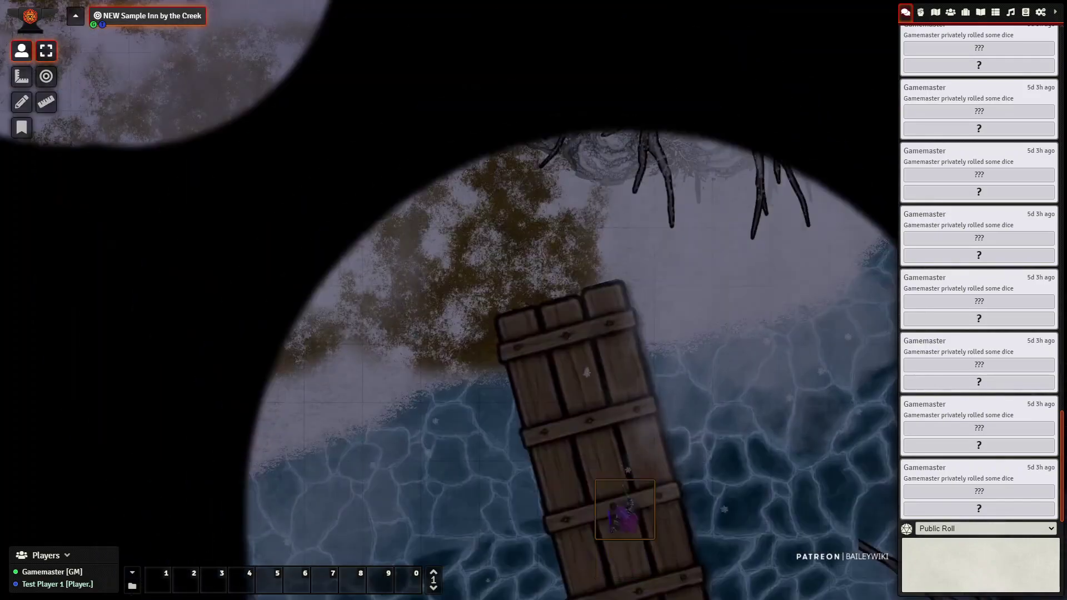
# Move the token off the bridge and north-west across the snowy ground to the inn
pyautogui.press('a')
pyautogui.press('a')
pyautogui.press('a')
pyautogui.press('a')
pyautogui.press('a')
pyautogui.moveTo(429, 257); pyautogui.dragTo(627, 528)
pyautogui.press('w')
pyautogui.press('w')
pyautogui.press('w')
pyautogui.press('w')
pyautogui.press('w')
pyautogui.press('a')
pyautogui.press('a')
pyautogui.press('a')
pyautogui.press('a')
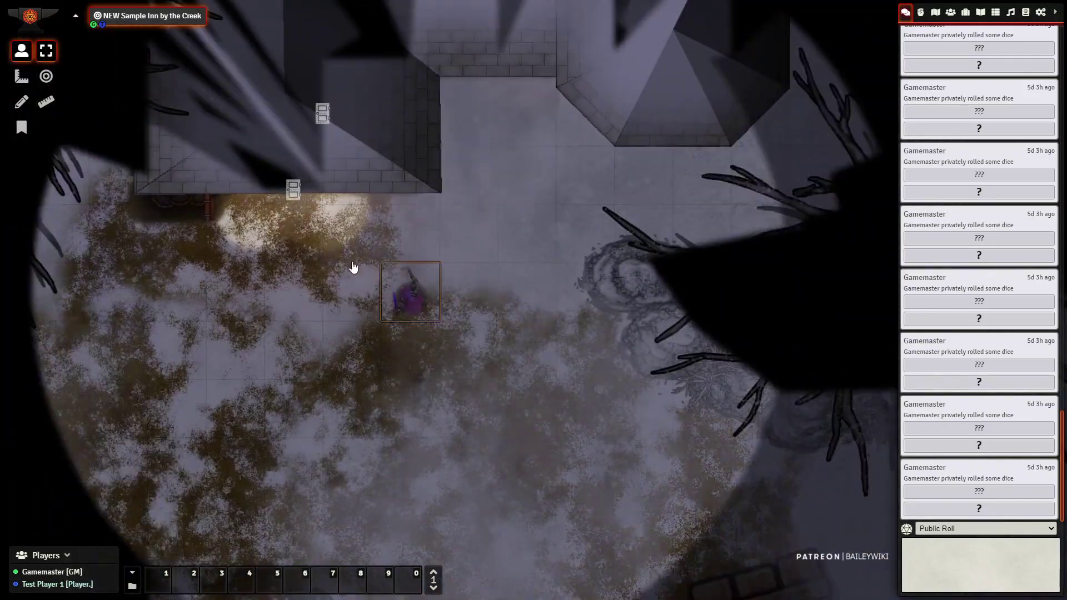
# Open the inn's front door and move the token north into the main room
pyautogui.press('w')
pyautogui.click(293, 190)
pyautogui.press('w')
pyautogui.press('w')
pyautogui.press('w')
pyautogui.moveTo(336, 206); pyautogui.dragTo(348, 455)
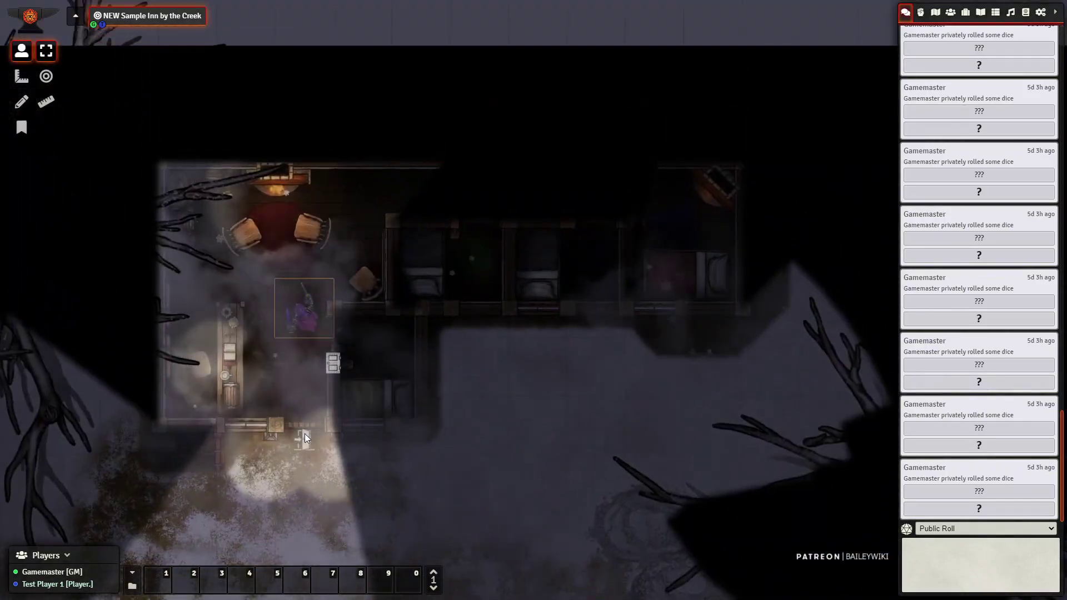
# Close the inn's front door and move the token past the fireplace into the corridor to the east
pyautogui.click(305, 436)
pyautogui.press('w')
pyautogui.press('d')
pyautogui.scroll(-3, 414, 326)
pyautogui.press('w')
pyautogui.scroll(-2, 500, 373)
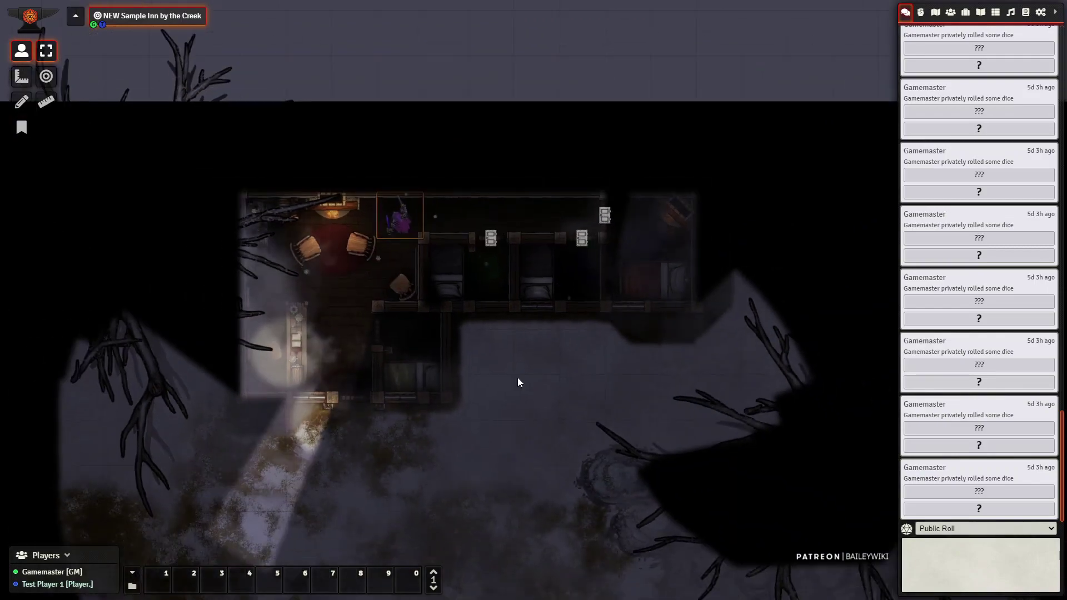
pyautogui.press('d')
pyautogui.press('d')
# Open the first bedroom's door off the corridor and move the token into the room
pyautogui.click(492, 240)
pyautogui.press('s')
pyautogui.press('a')
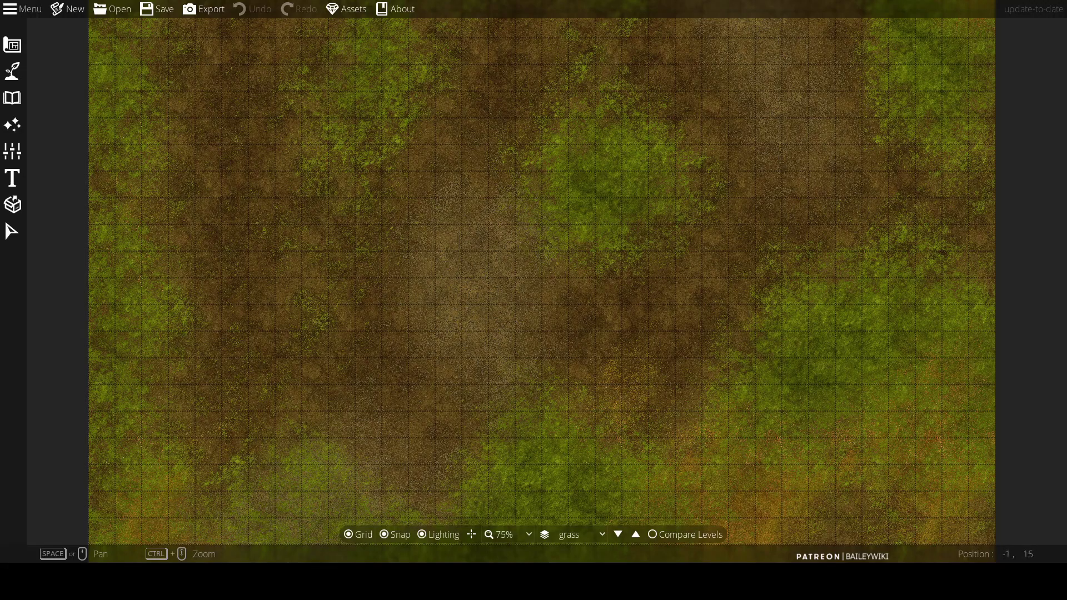
# In Dungeondraft, try painting Grass Sparse A 02 on the grass level with the Terrain Brush and undo the stroke
pyautogui.click(12, 71)
pyautogui.click(77, 71)
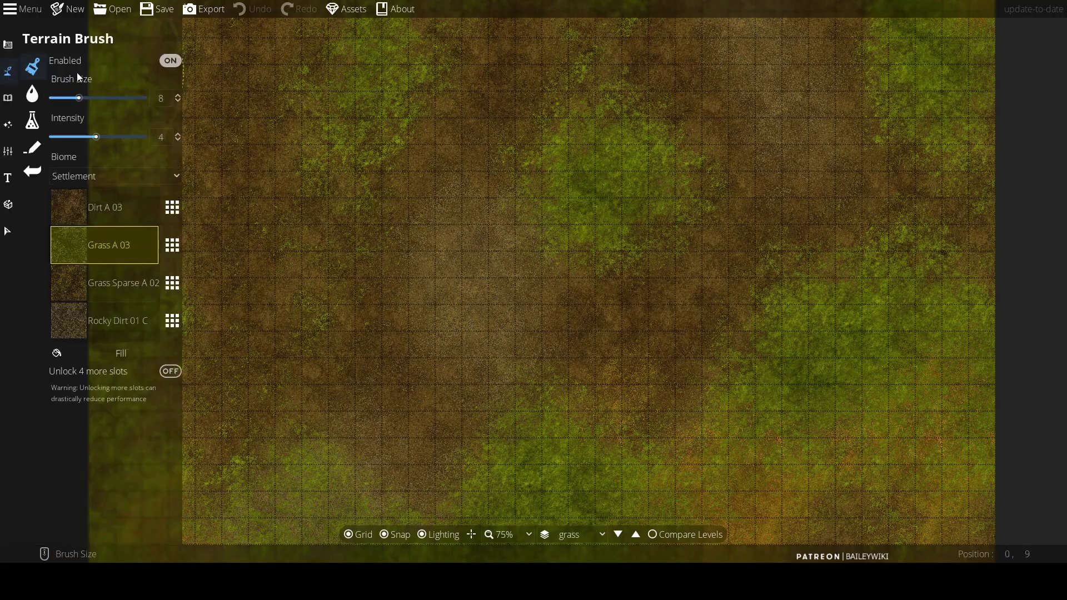
pyautogui.click(141, 285)
pyautogui.moveTo(822, 371)
pyautogui.mouseDown()
pyautogui.moveTo(835, 381)
pyautogui.moveTo(803, 403)
pyautogui.mouseUp()
pyautogui.hotkey('ctrl', 'z')
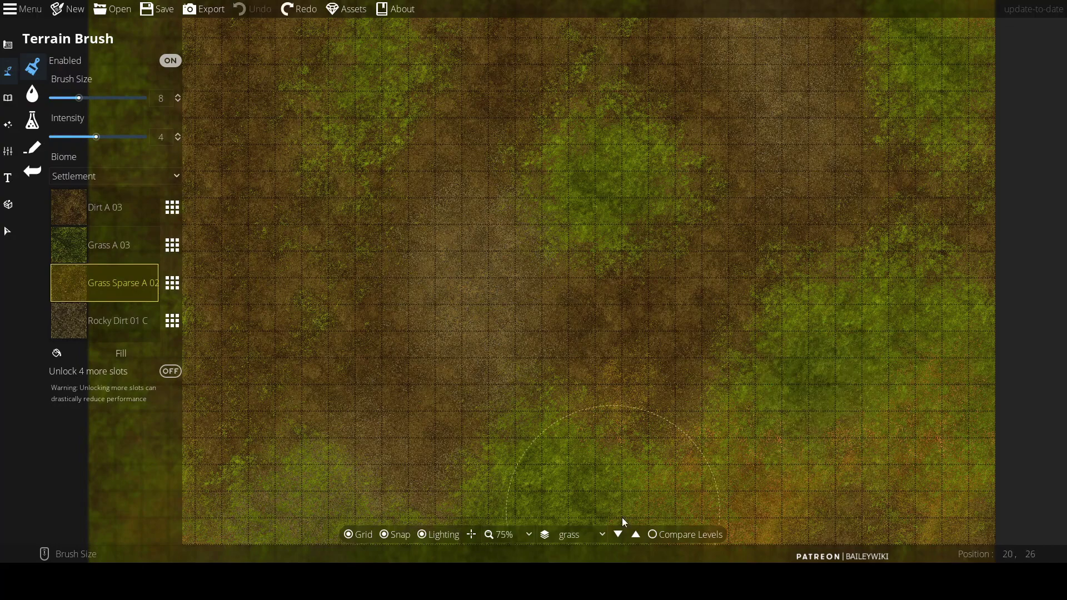
# Step up through the map's terrain levels from snowy to river snow to compare their ground textures
pyautogui.click(637, 535)
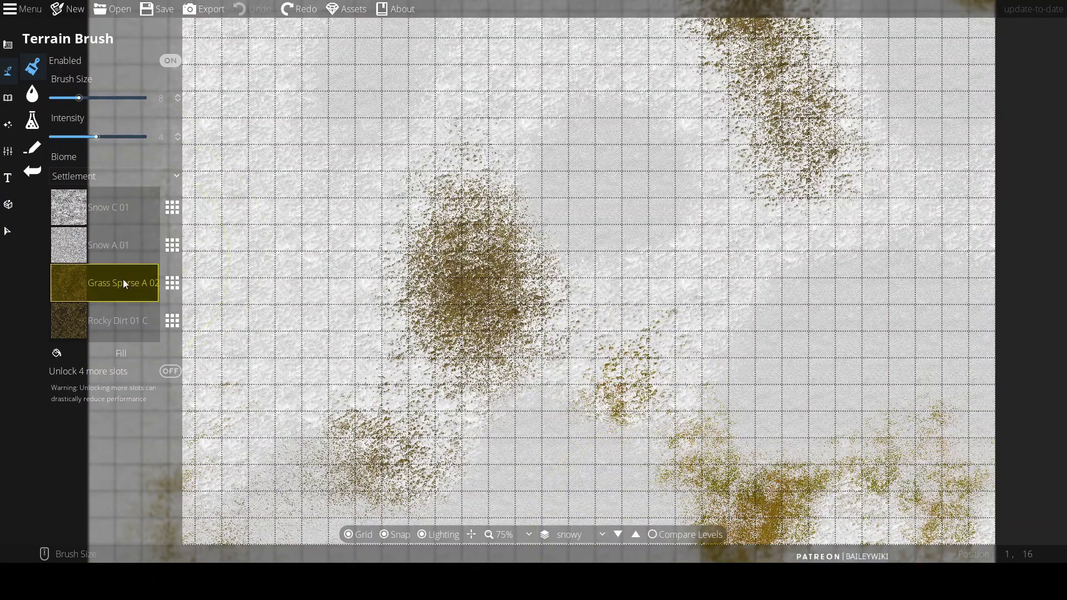
pyautogui.click(636, 535)
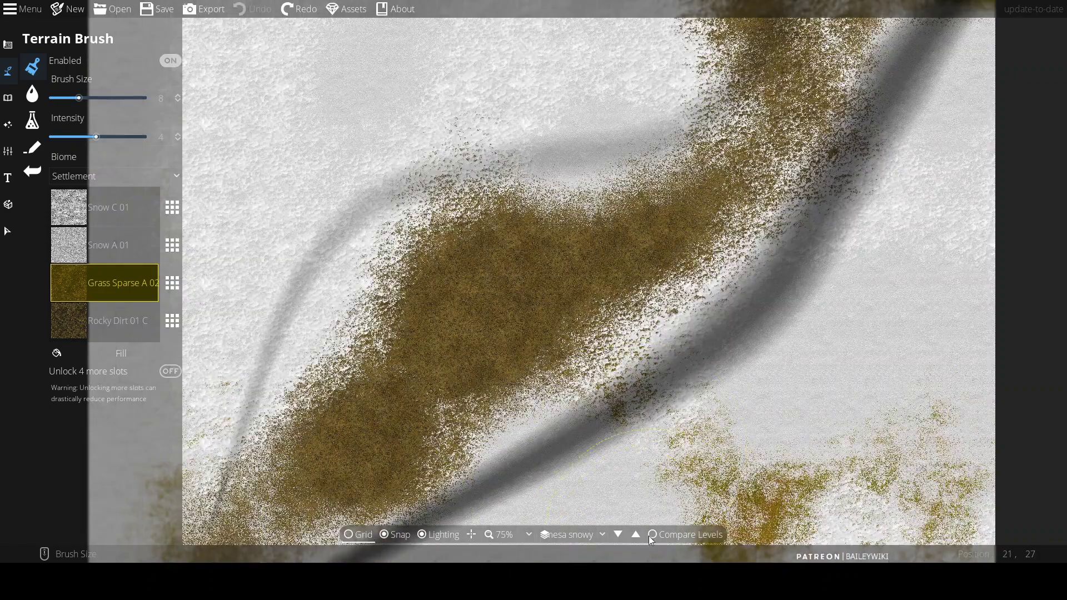
pyautogui.click(637, 535)
pyautogui.click(637, 535)
pyautogui.click(637, 535)
pyautogui.click(636, 535)
pyautogui.click(636, 535)
pyautogui.click(636, 535)
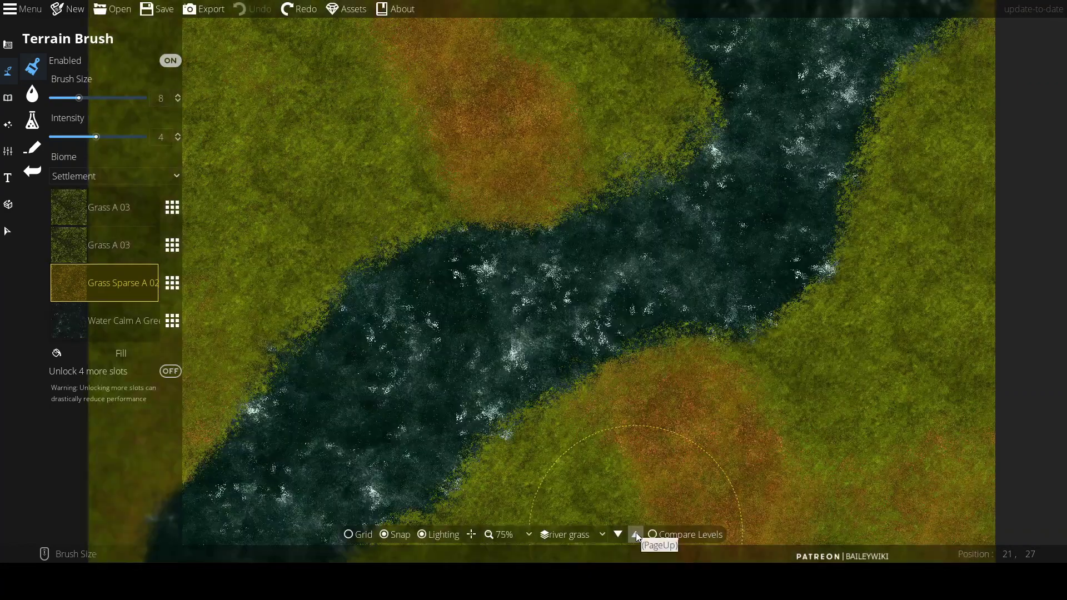
pyautogui.click(636, 535)
pyautogui.click(637, 535)
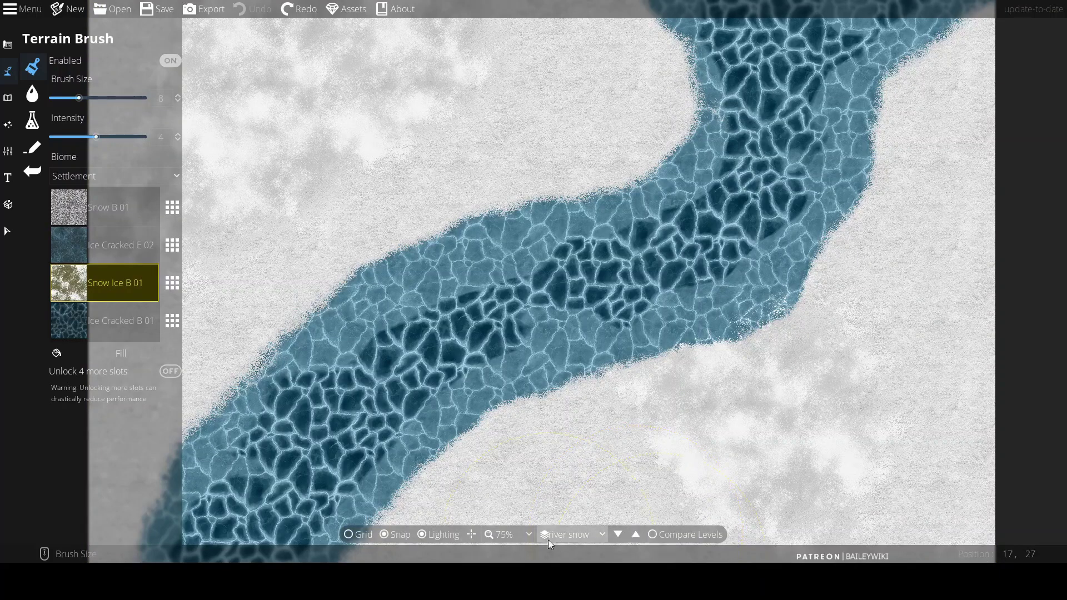
pyautogui.click(553, 534)
pyautogui.click(637, 537)
# Create a new level labelled river snow02 as a clone of the river snow level
pyautogui.click(9, 152)
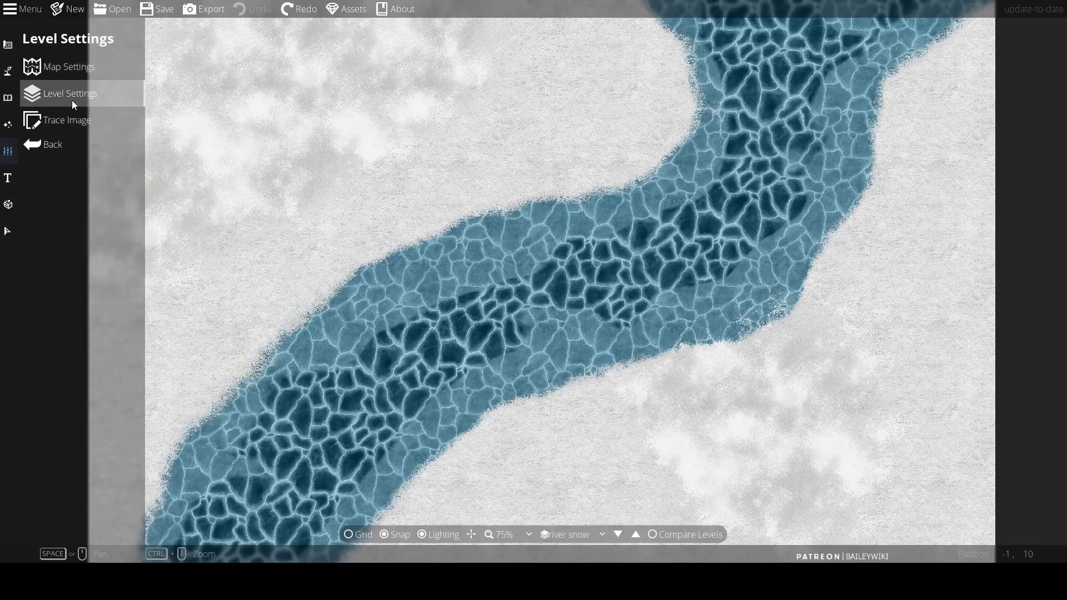
pyautogui.click(92, 59)
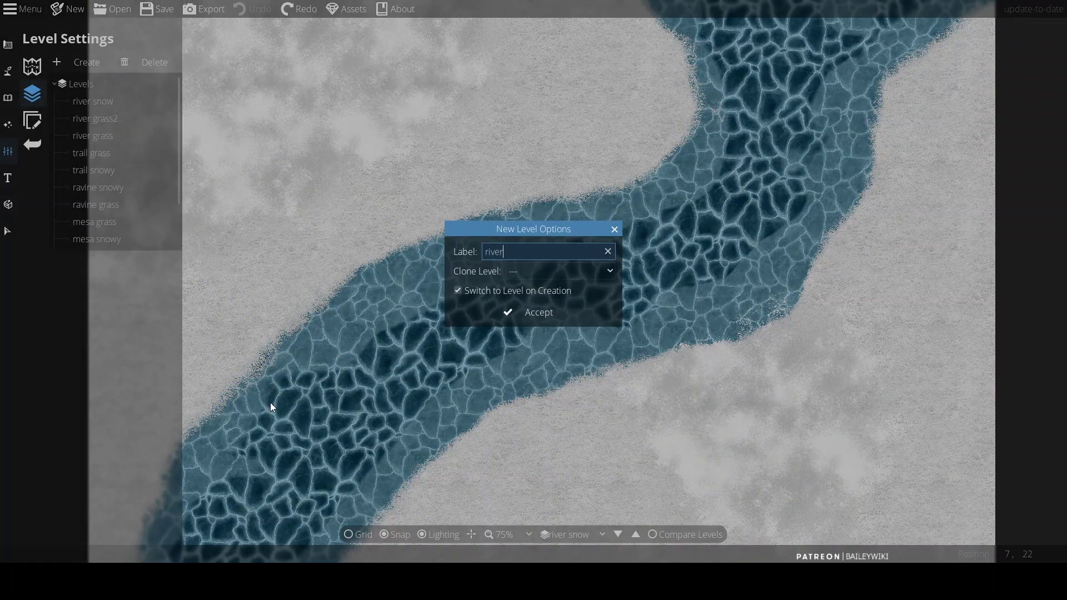
pyautogui.click(564, 272)
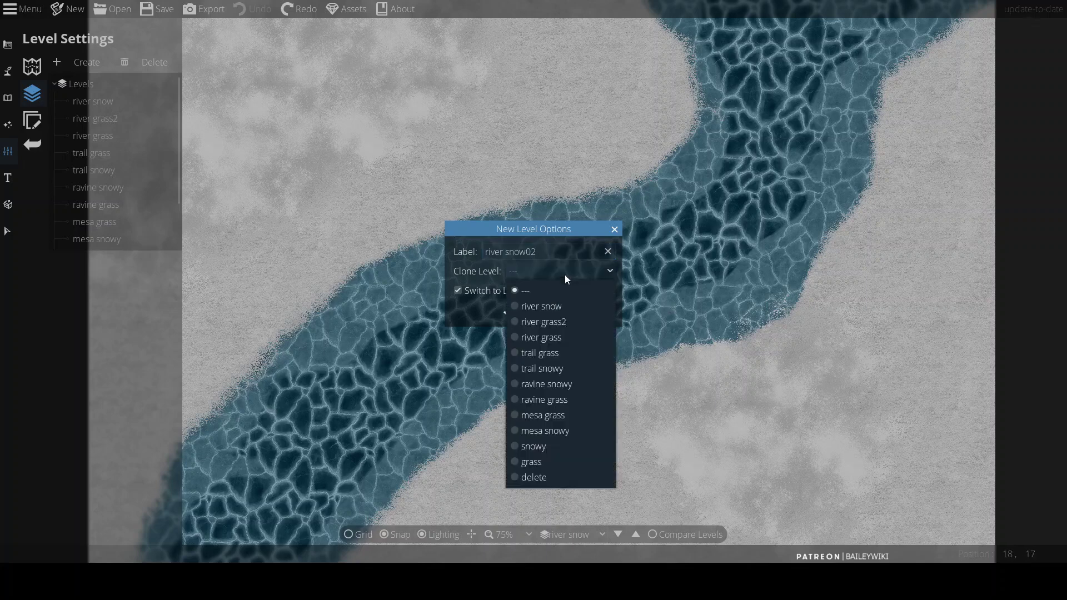
pyautogui.click(554, 305)
pyautogui.click(536, 313)
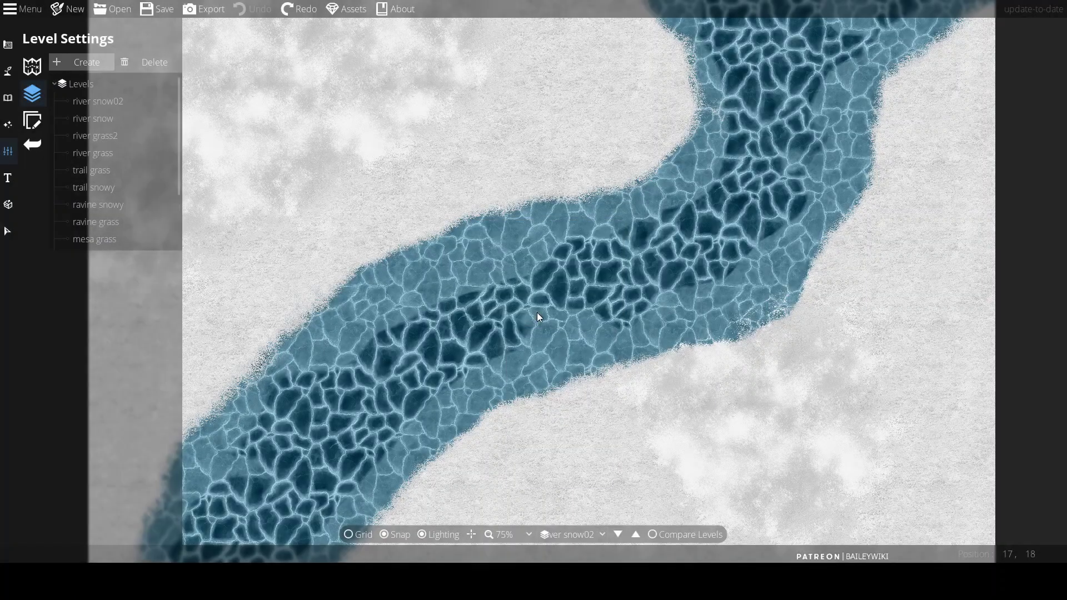
# Paint Ice Cracked E 02 across the river's northern part with the Terrain Brush, enlarging the brush size to 21
pyautogui.click(8, 70)
pyautogui.click(83, 72)
pyautogui.click(111, 239)
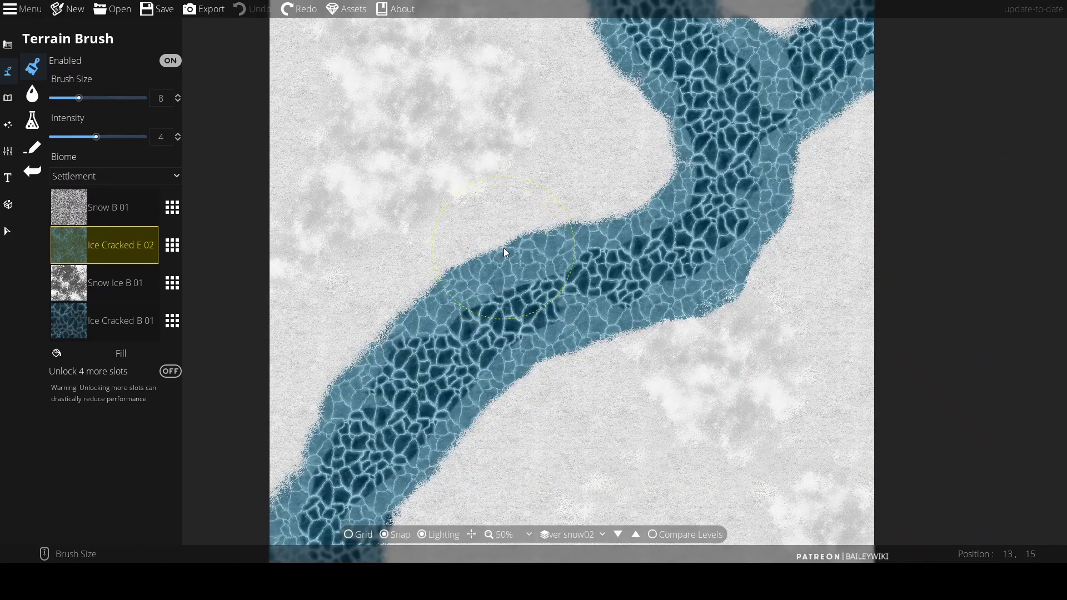
pyautogui.moveTo(505, 253)
pyautogui.mouseDown()
pyautogui.moveTo(517, 150)
pyautogui.moveTo(444, 14)
pyautogui.moveTo(478, 222)
pyautogui.moveTo(264, 472)
pyautogui.moveTo(286, 228)
pyautogui.moveTo(328, 256)
pyautogui.moveTo(412, 61)
pyautogui.moveTo(533, 5)
pyautogui.moveTo(556, 6)
pyautogui.mouseUp()
pyautogui.scroll(13, 289, 233)
pyautogui.moveTo(626, 83)
pyautogui.mouseDown()
pyautogui.moveTo(708, 165)
pyautogui.moveTo(717, 112)
pyautogui.mouseUp()
# Paint Ice Cracked B 01 over the snow and river across the map's north-western half
pyautogui.click(111, 321)
pyautogui.moveTo(410, 83)
pyautogui.mouseDown()
pyautogui.moveTo(410, 356)
pyautogui.moveTo(595, 269)
pyautogui.moveTo(625, 222)
pyautogui.mouseUp()
pyautogui.moveTo(439, 511); pyautogui.dragTo(602, 309)
pyautogui.moveTo(556, 312)
pyautogui.mouseDown()
pyautogui.moveTo(491, 345)
pyautogui.moveTo(445, 417)
pyautogui.mouseUp()
pyautogui.moveTo(939, 95)
pyautogui.mouseDown()
pyautogui.moveTo(360, 309)
pyautogui.moveTo(421, 268)
pyautogui.moveTo(648, 195)
pyautogui.moveTo(598, 188)
pyautogui.mouseUp()
pyautogui.scroll(-1, 461, 253)
pyautogui.scroll(1, 462, 254)
pyautogui.scroll(-1, 599, 189)
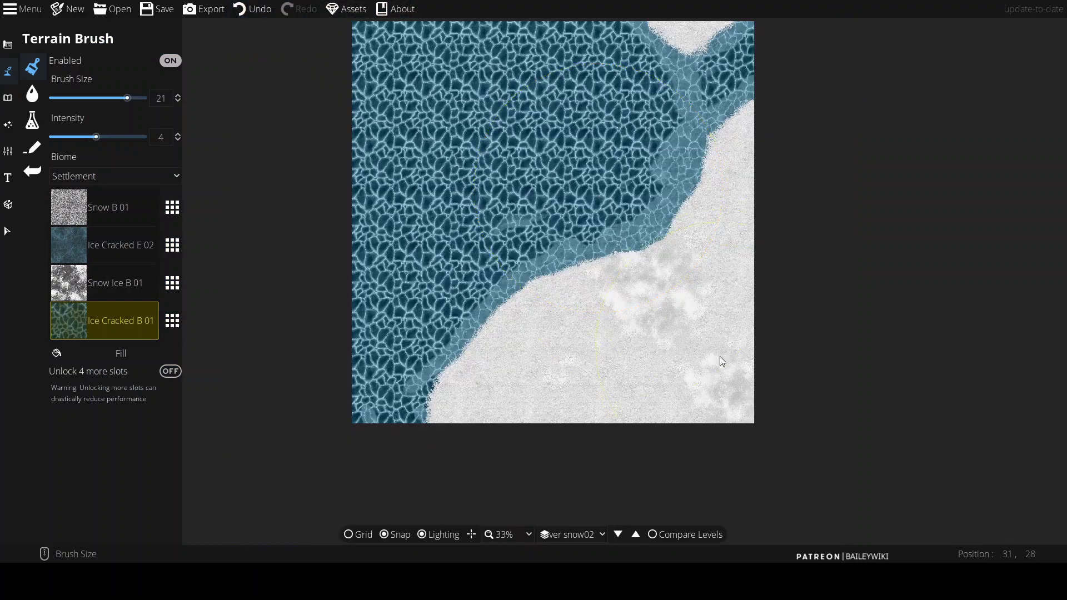
# Paint Ice Cracked E 02 strokes over the western edge and north-eastern part of the dark ice
pyautogui.click(120, 245)
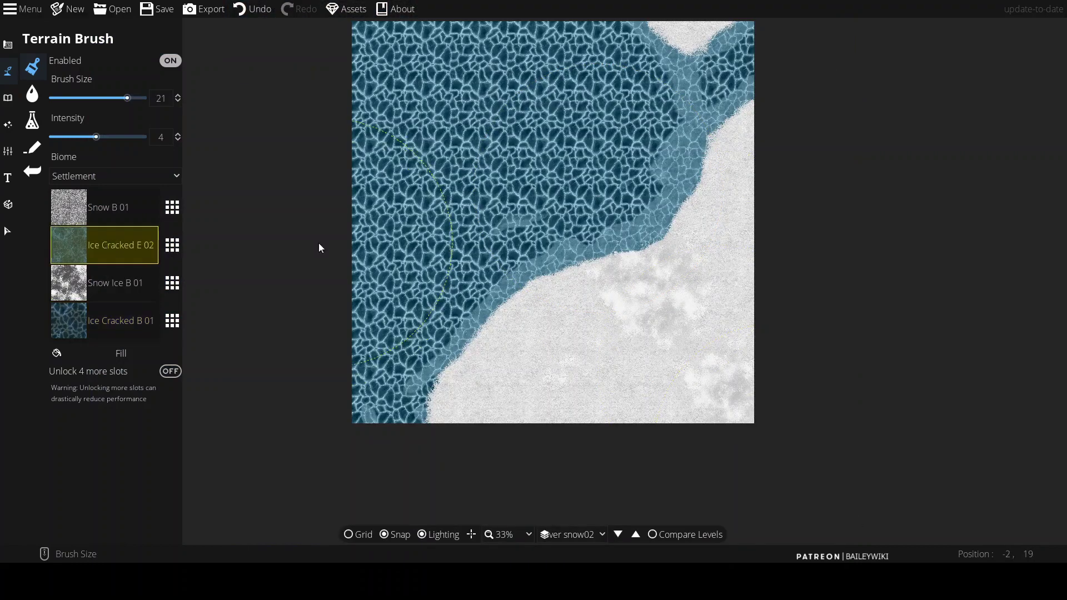
pyautogui.moveTo(324, 245); pyautogui.dragTo(404, 239)
pyautogui.moveTo(578, 113); pyautogui.dragTo(599, 109)
pyautogui.moveTo(605, 104); pyautogui.dragTo(637, 199)
# Export the river snow02 level as a JPEG image
pyautogui.click(214, 9)
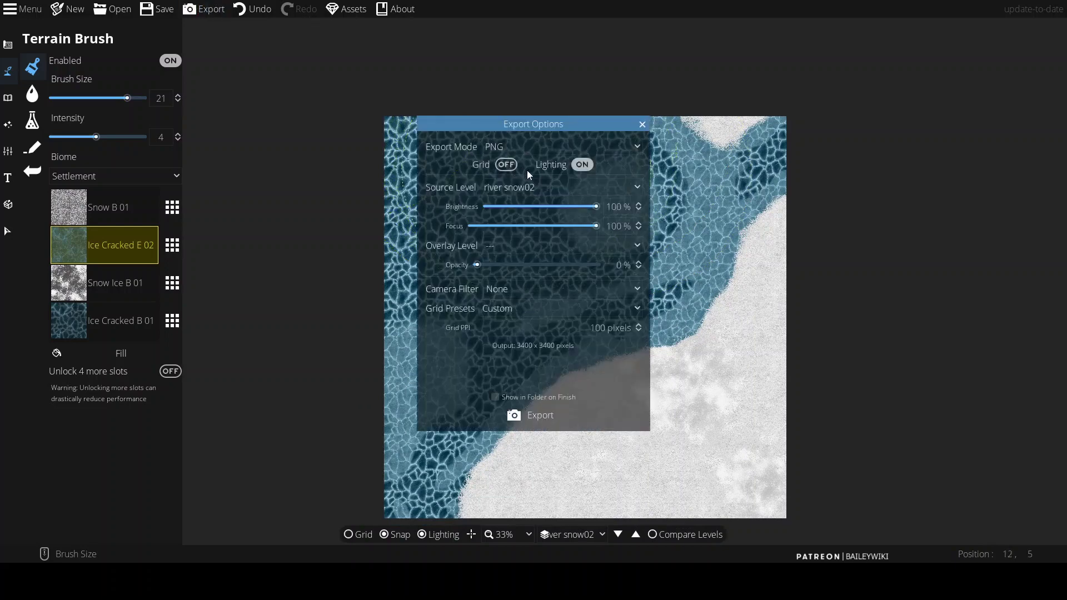
pyautogui.click(514, 147)
pyautogui.click(513, 184)
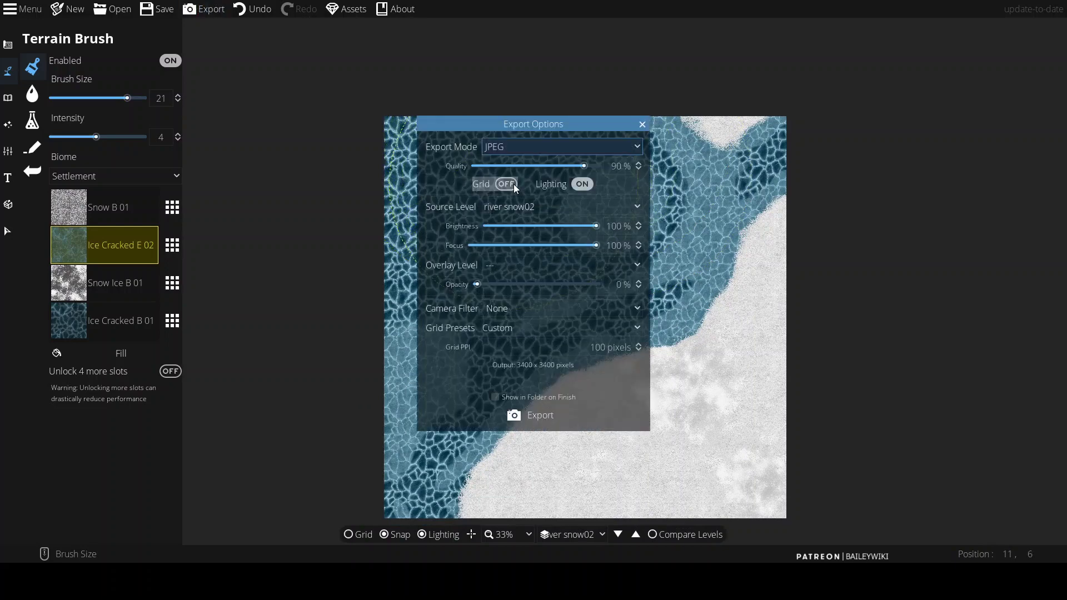
pyautogui.click(542, 418)
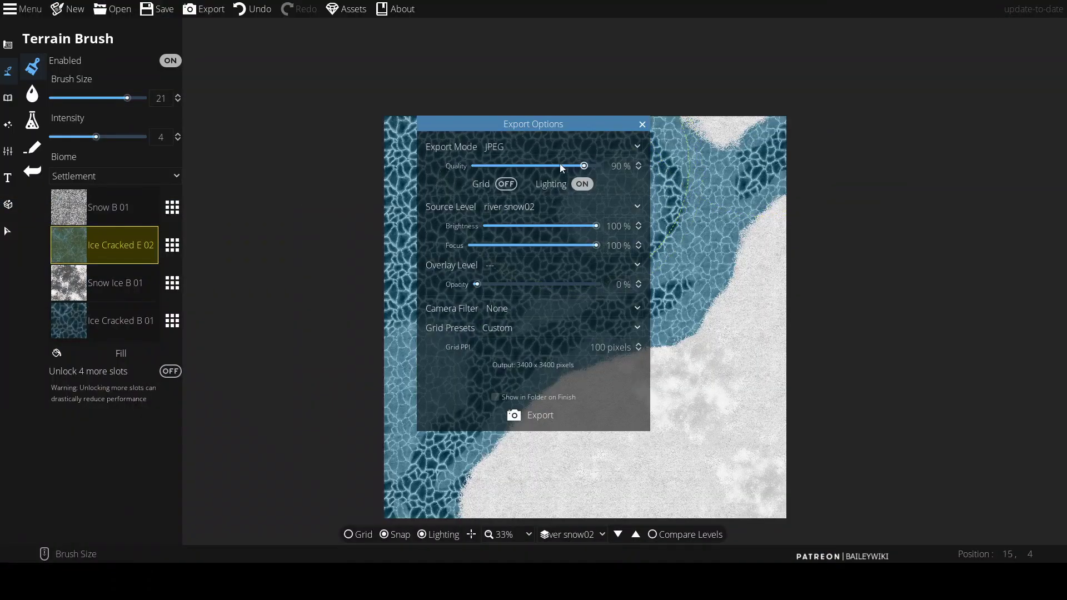
# Change the export mode to PNG for the river snow02 level
pyautogui.click(549, 145)
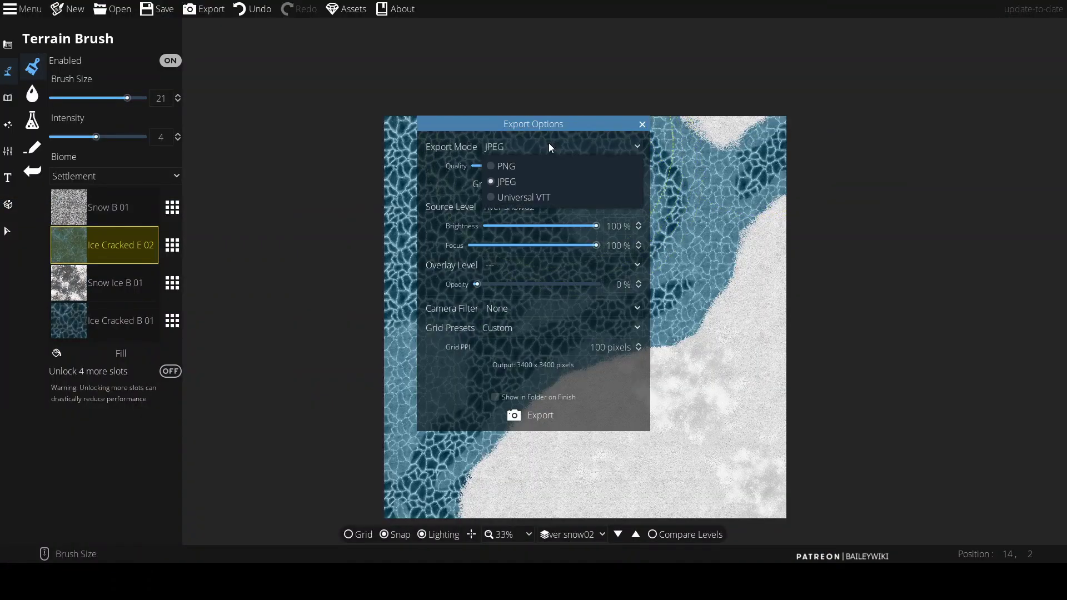
pyautogui.click(528, 170)
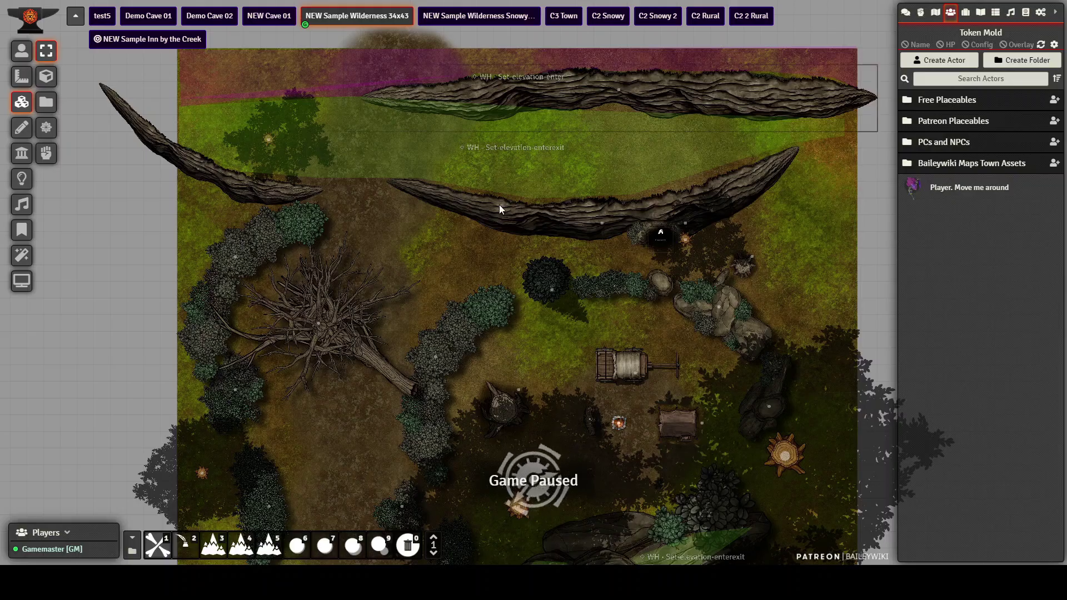
# Switch to Foundry Virtual Tabletop and browse the compendium packs, opening and closing the Baileywiki Maps Town actor compendium
pyautogui.moveTo(522, 338); pyautogui.dragTo(492, 148)
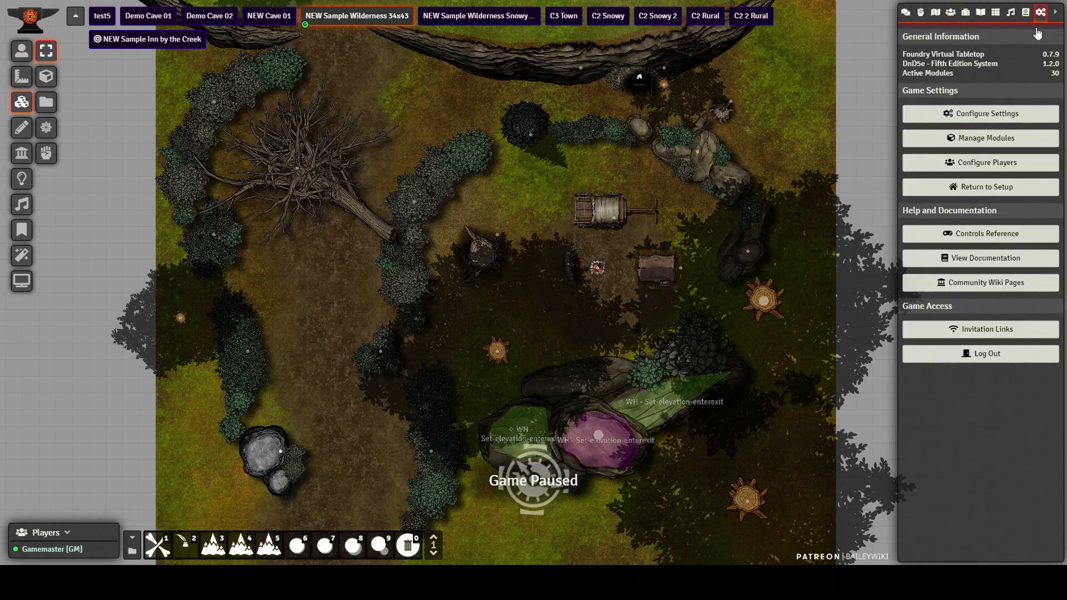
pyautogui.click(1026, 13)
pyautogui.scroll(-3, 962, 314)
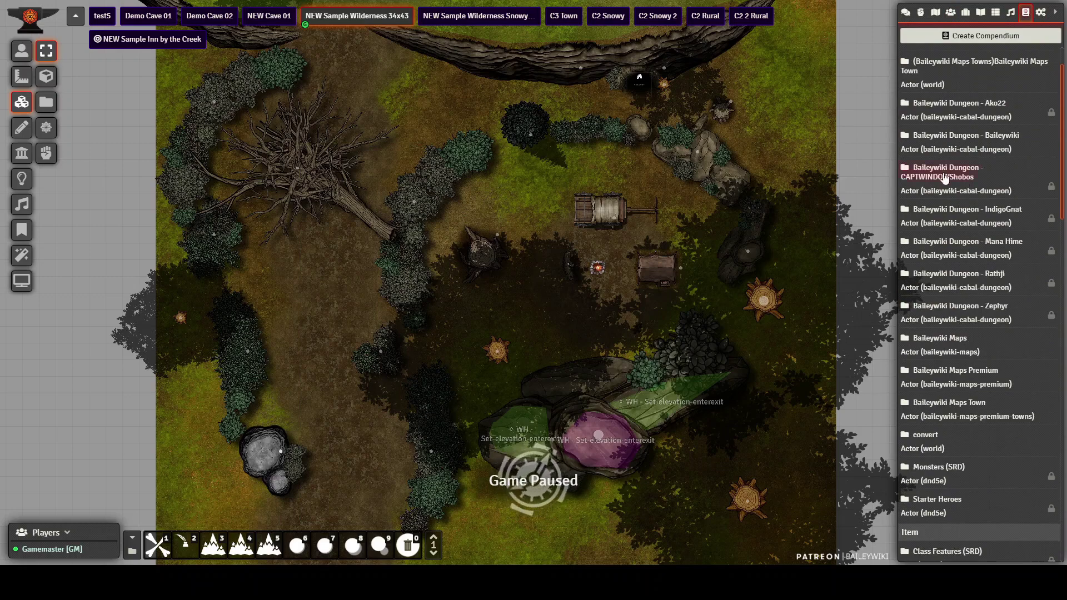
pyautogui.scroll(1, 975, 150)
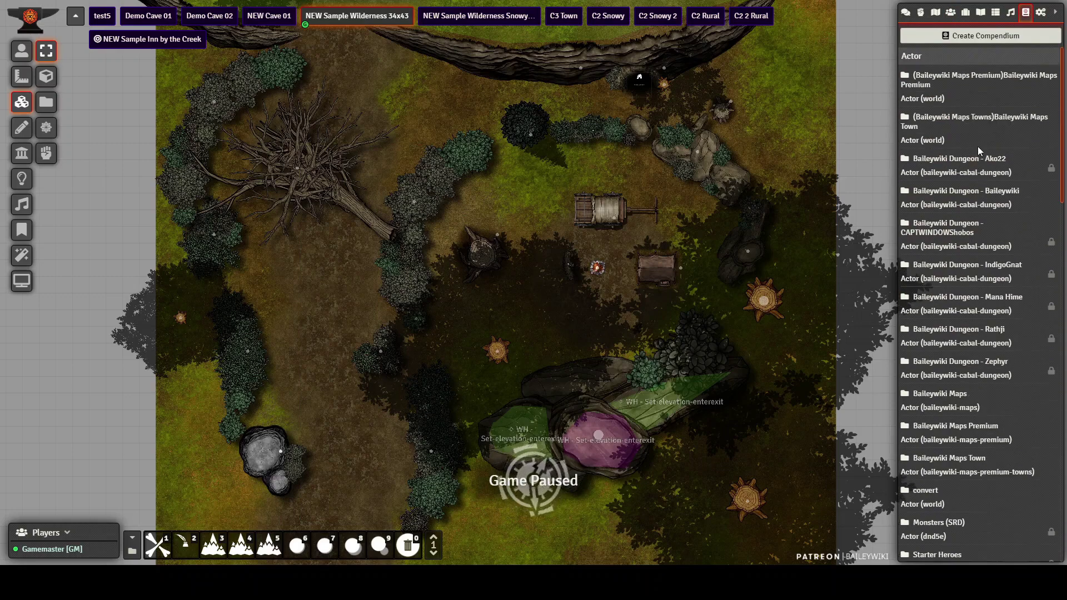
pyautogui.scroll(-2, 982, 249)
pyautogui.scroll(-1, 983, 249)
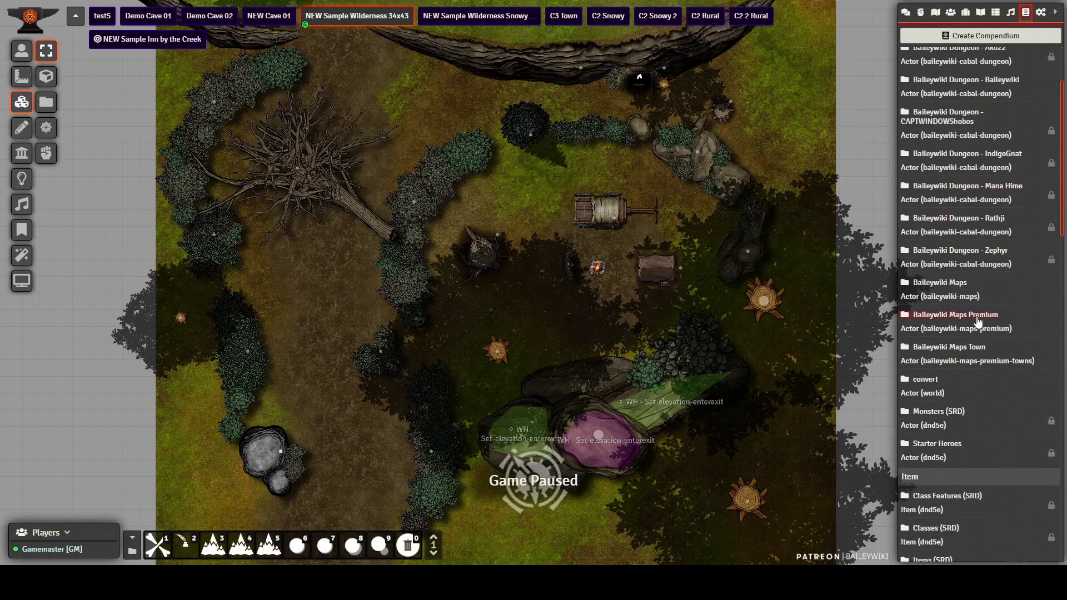
pyautogui.click(964, 355)
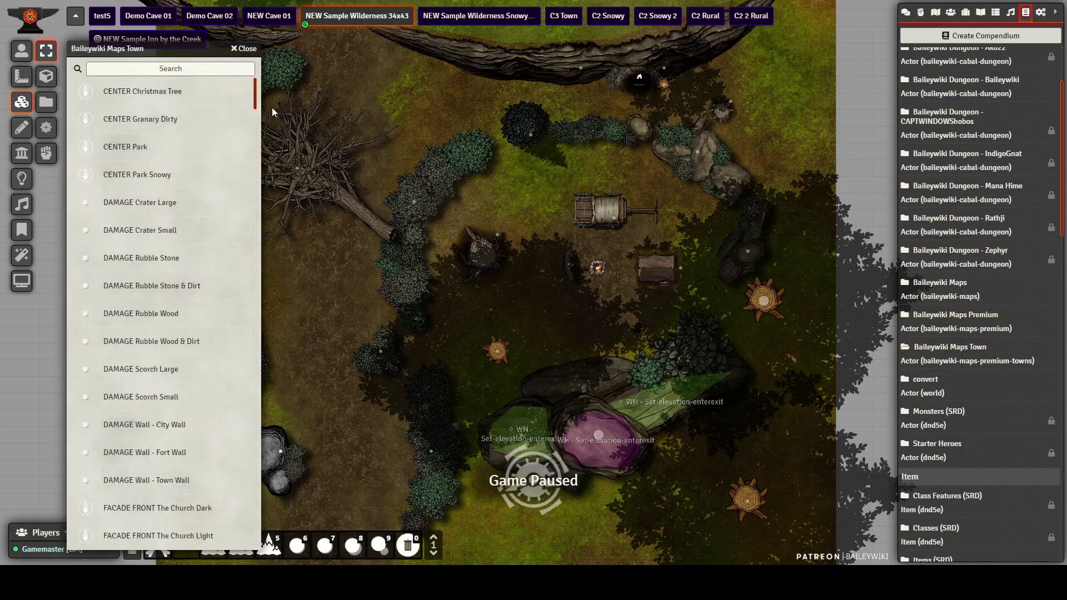
pyautogui.click(244, 49)
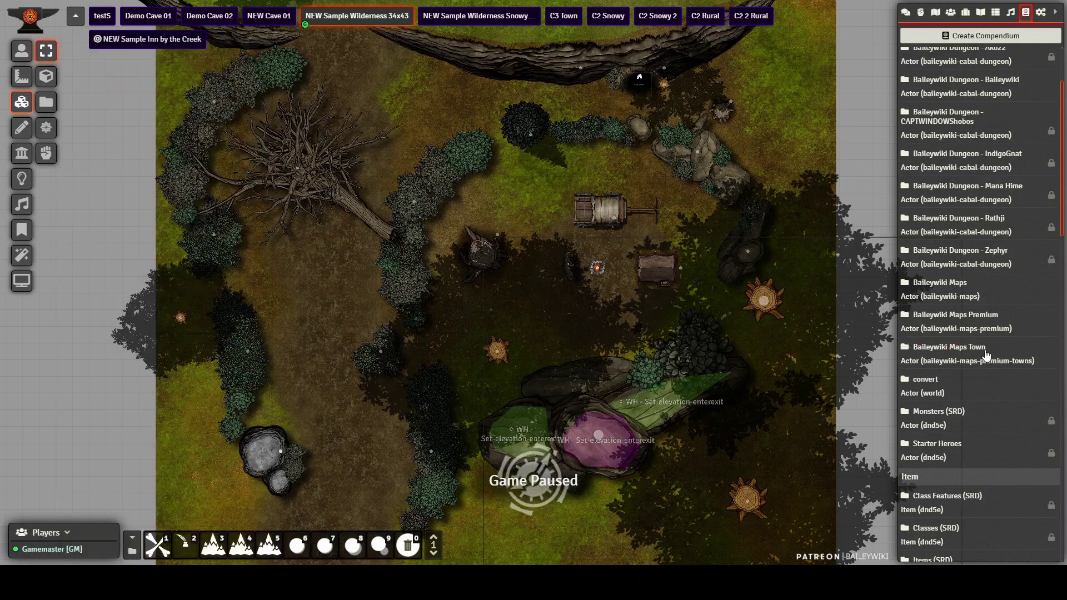
# View the Import All Content options for the Baileywiki Maps Town compendium and leave them without importing
pyautogui.rightClick(944, 350)
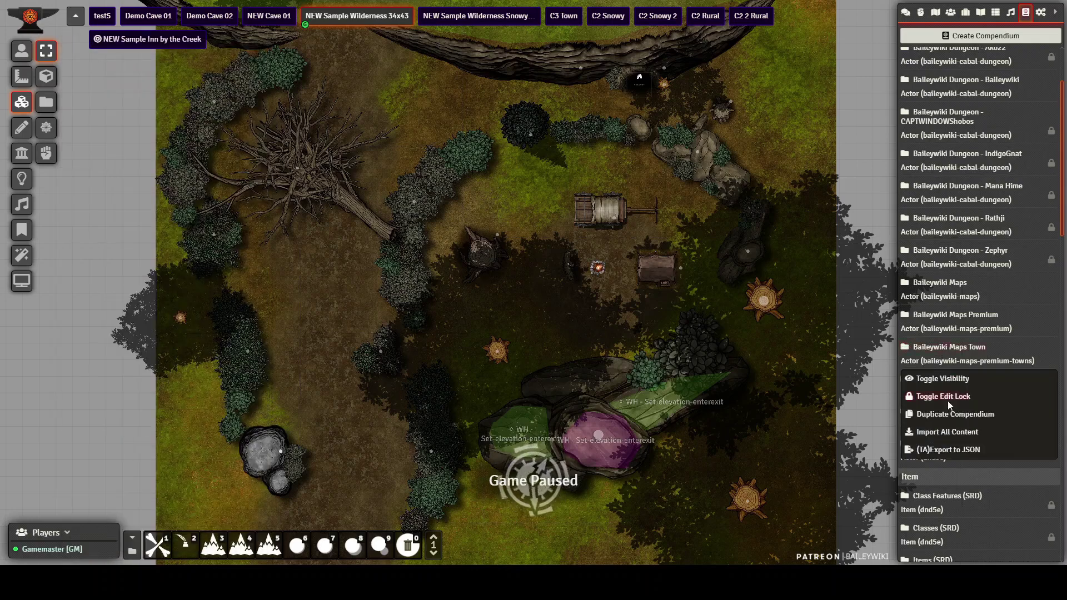
pyautogui.click(953, 434)
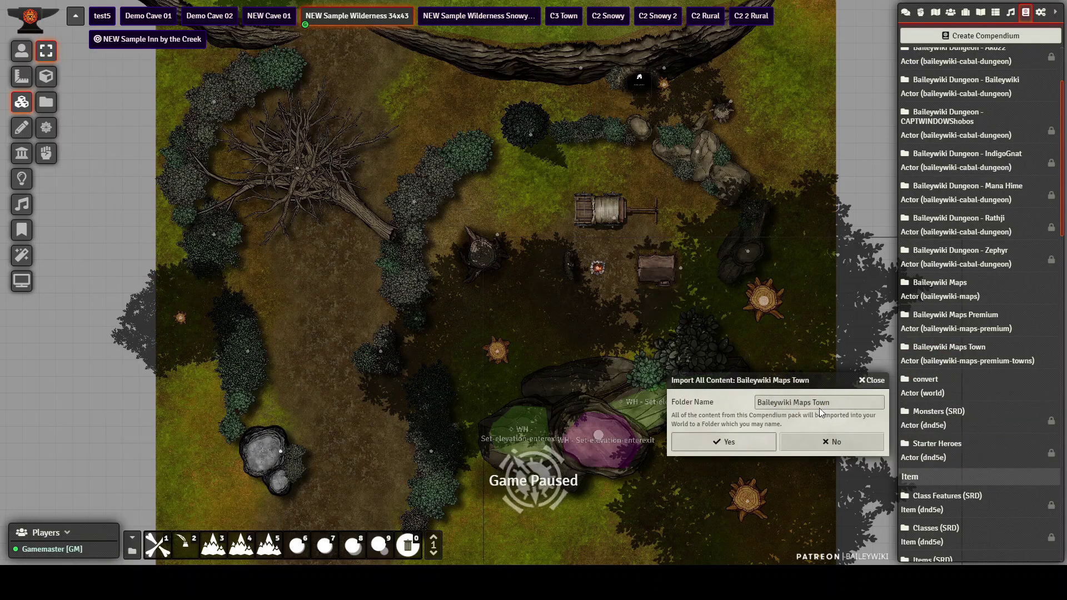
pyautogui.click(871, 383)
# Expand the Baileywiki Maps Town Assets actor folder and search the actors for "wildernes"
pyautogui.click(951, 12)
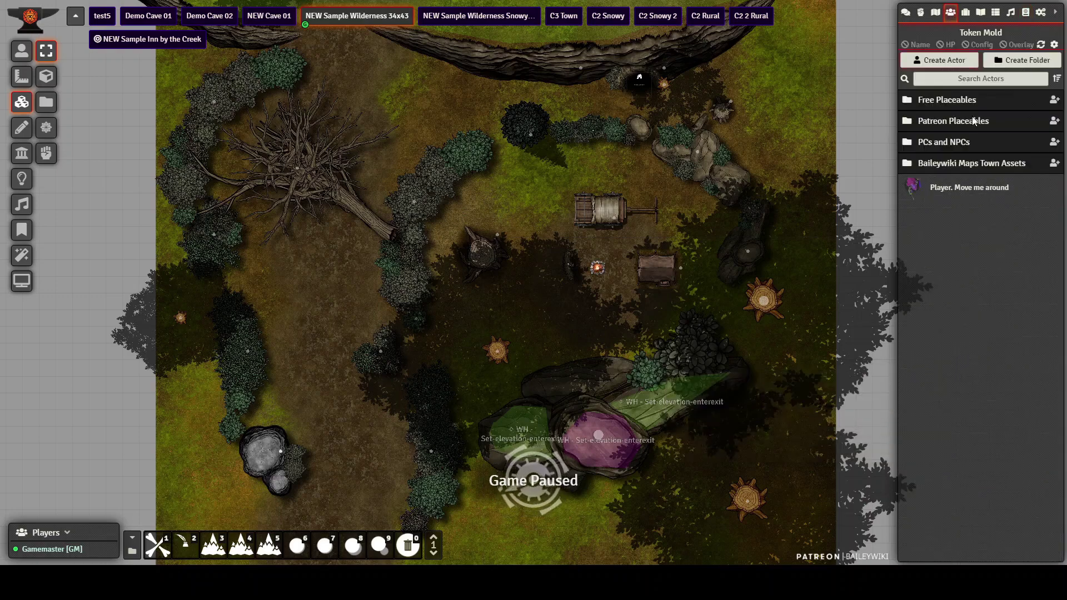
pyautogui.click(955, 164)
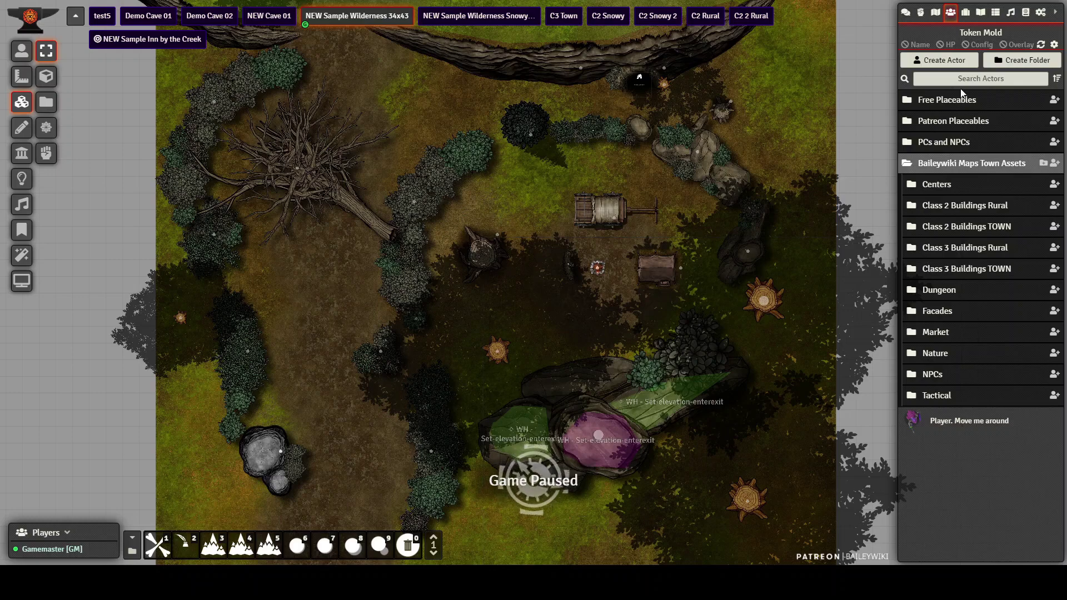
pyautogui.click(1004, 79)
pyautogui.write('wilde')
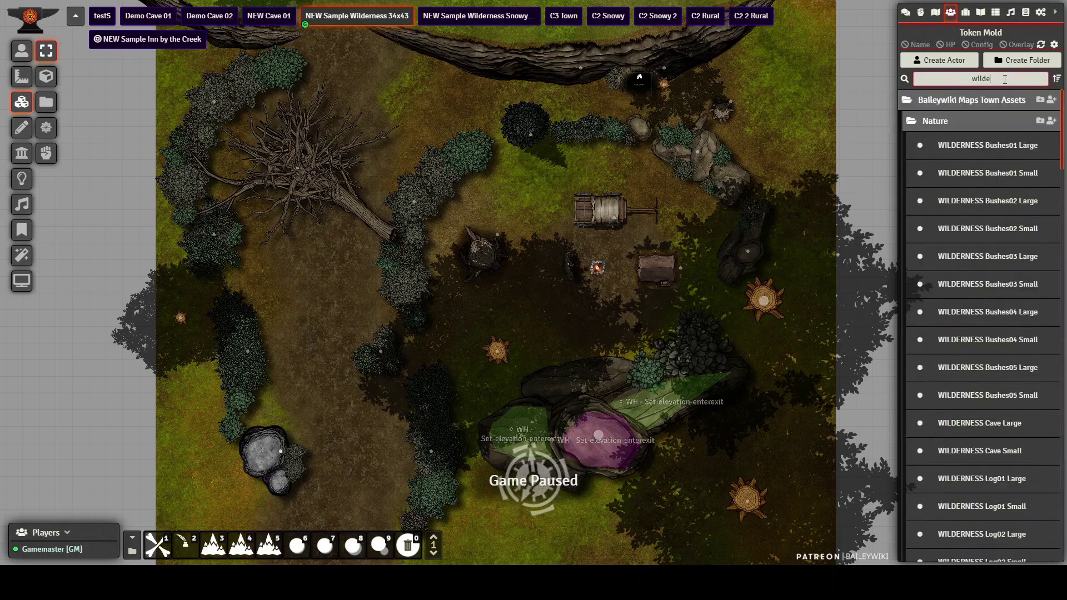
pyautogui.write('rnes')
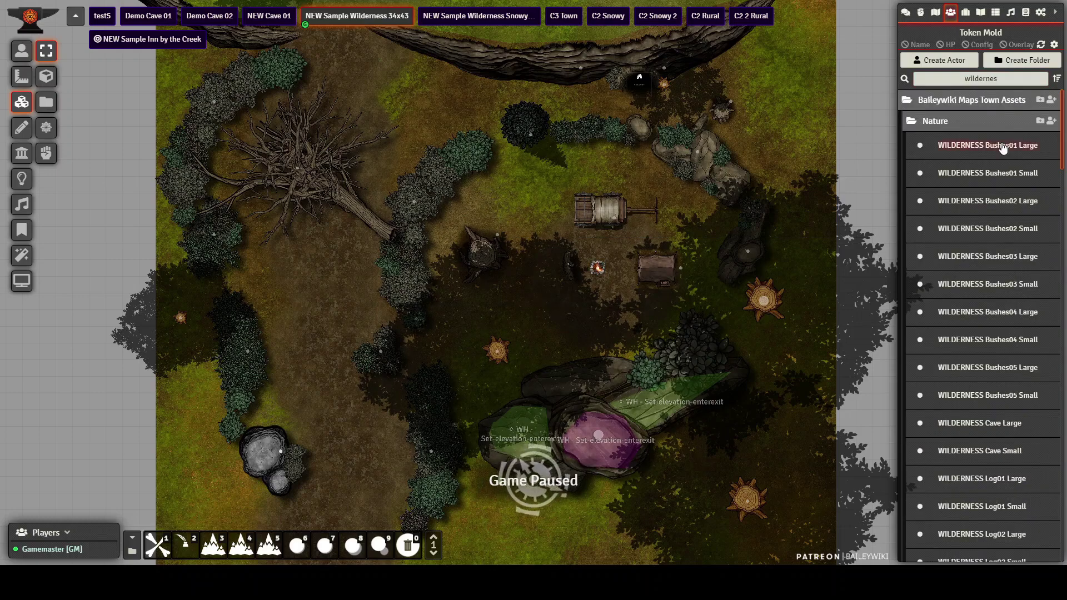
# Place a WILDERNESS Bushes01 Large prefab in the grass northeast of the cart and delete it again
pyautogui.moveTo(988, 148); pyautogui.dragTo(781, 138)
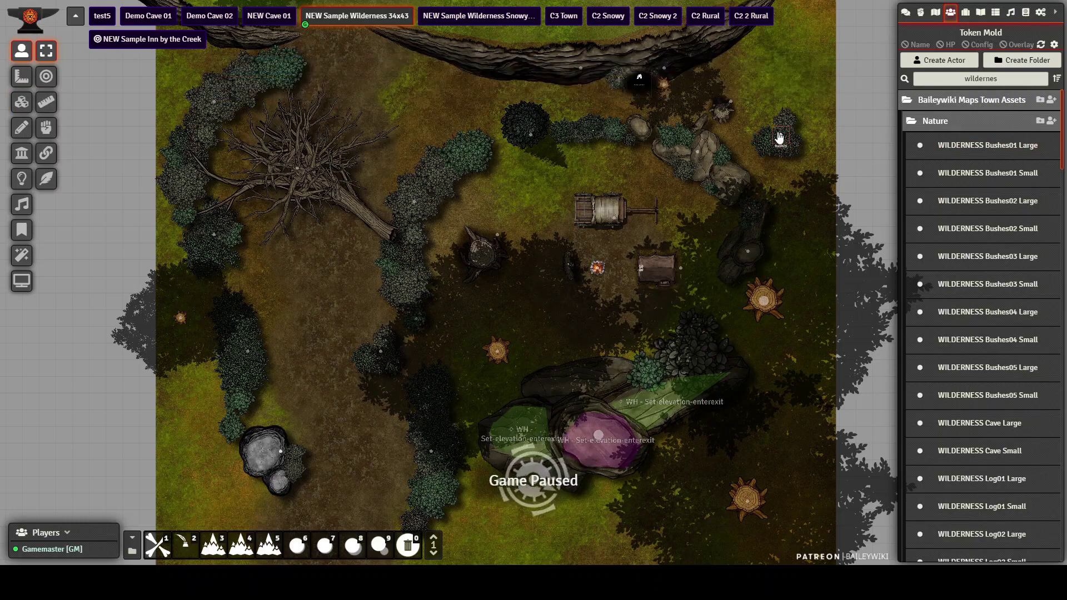
pyautogui.press('Delete')
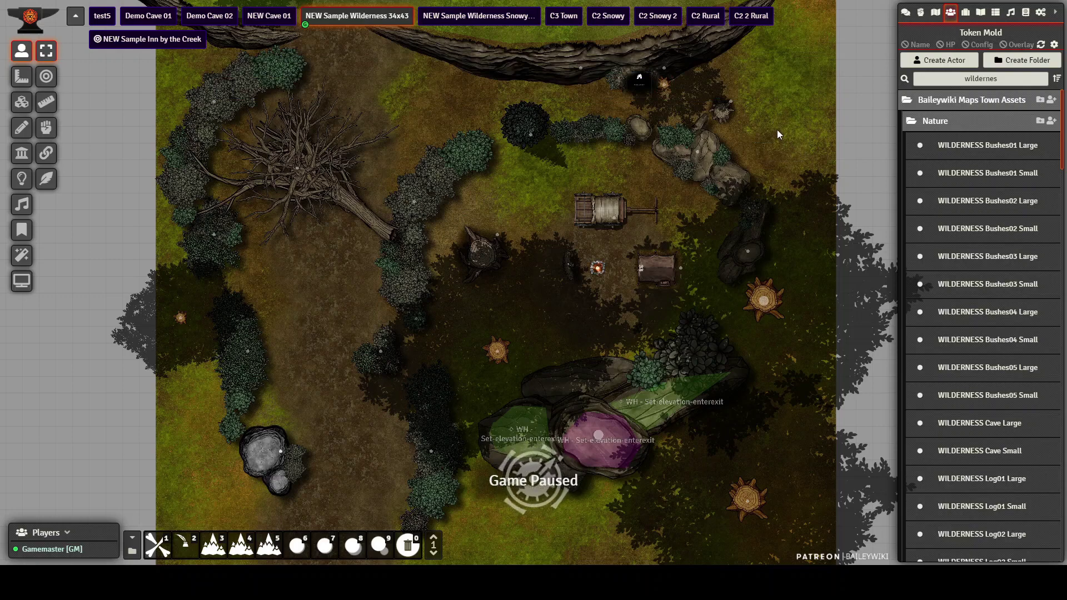
# Show the scene's walls and examine the outlines around the bushes, rocks and camp objects
pyautogui.moveTo(799, 155); pyautogui.dragTo(819, 157)
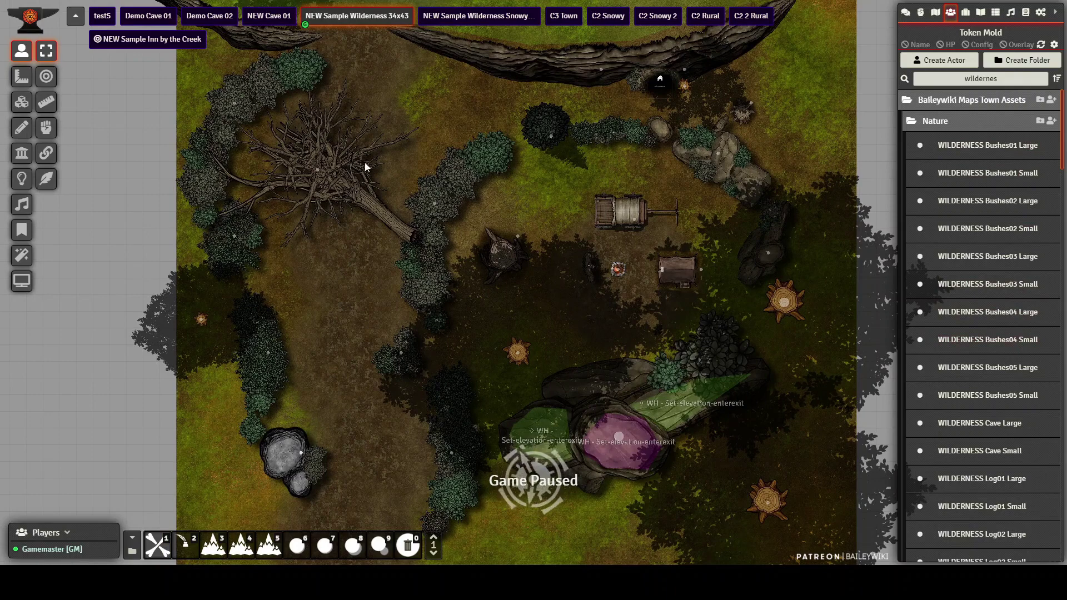
pyautogui.click(22, 153)
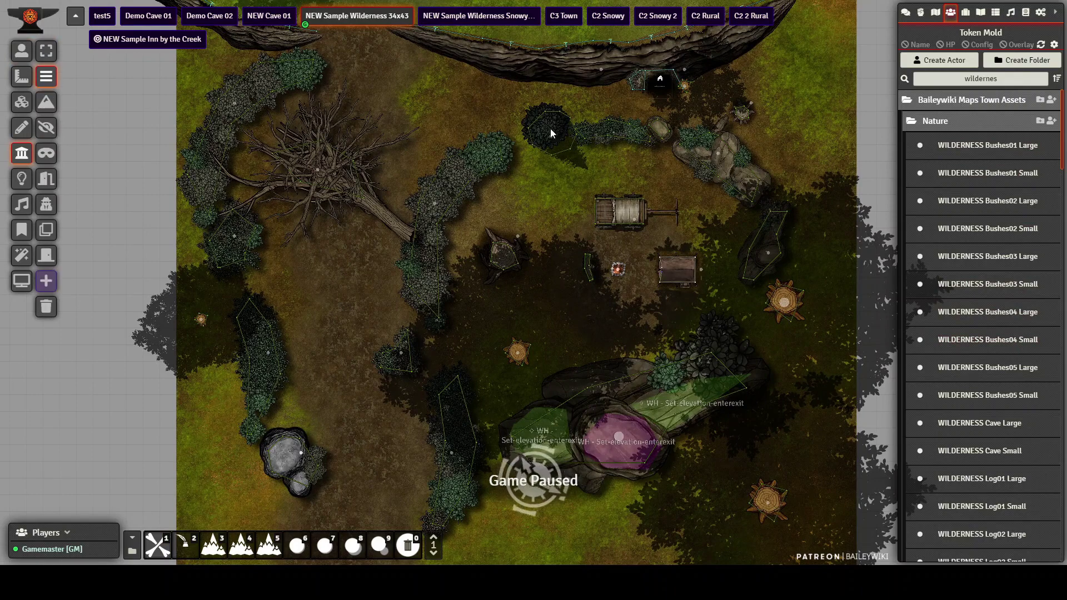
pyautogui.scroll(3, 411, 334)
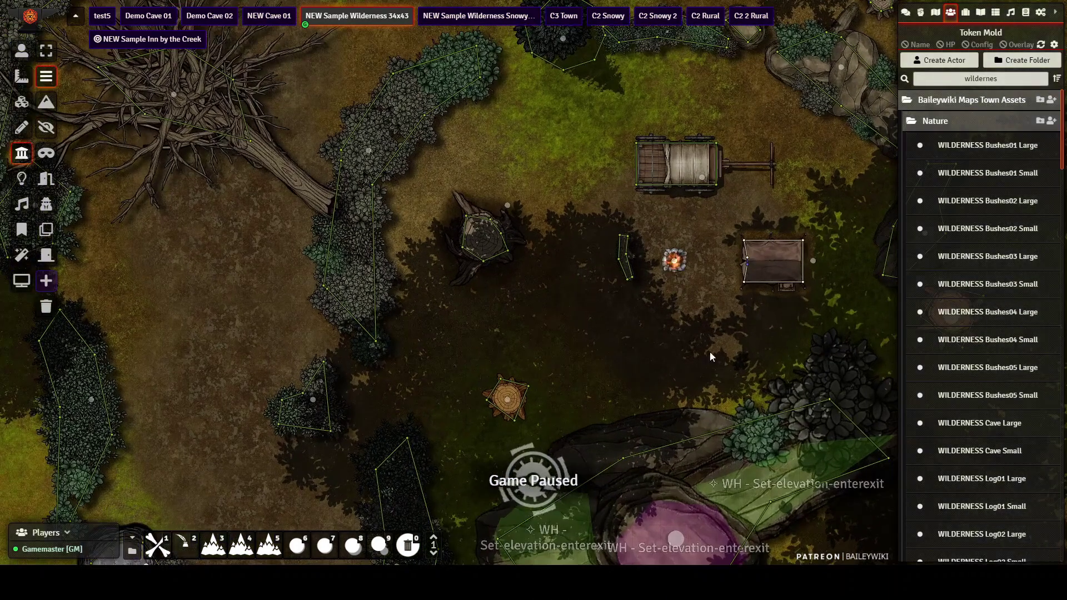
pyautogui.scroll(-3, 716, 325)
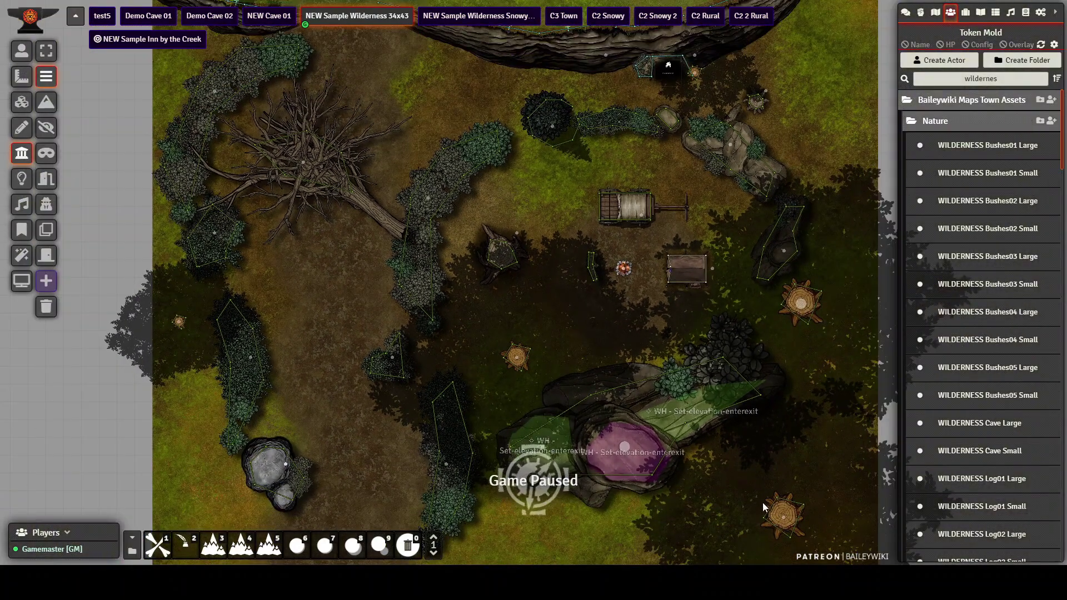
# Return to the token controls and place a WILDERNESS Rocks01 XL prefab on the grass south of the boulders
pyautogui.click(21, 50)
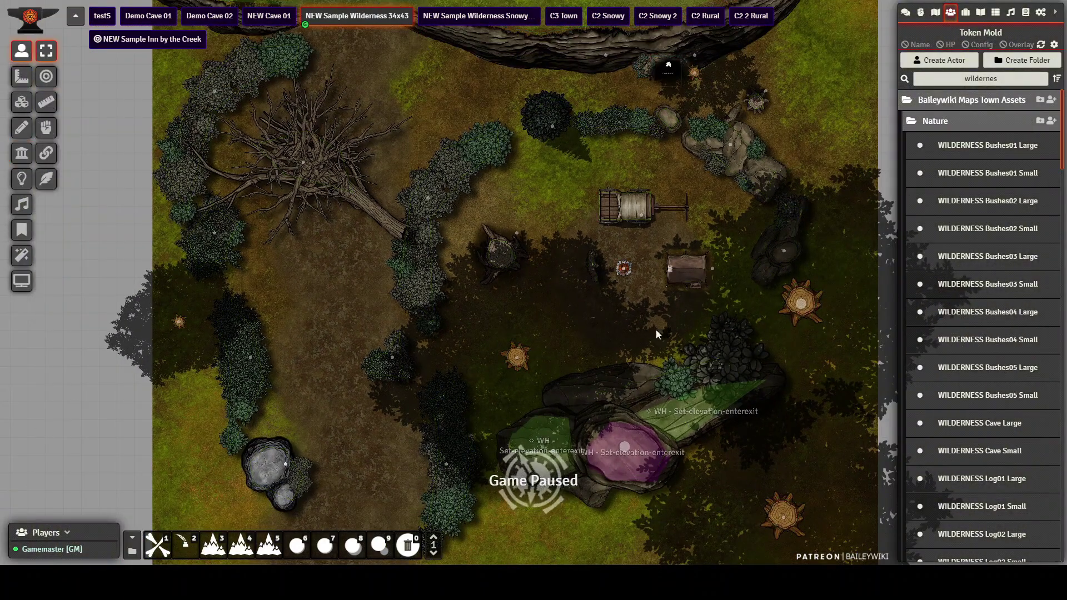
pyautogui.moveTo(655, 334); pyautogui.dragTo(606, 165)
pyautogui.scroll(5, 666, 251)
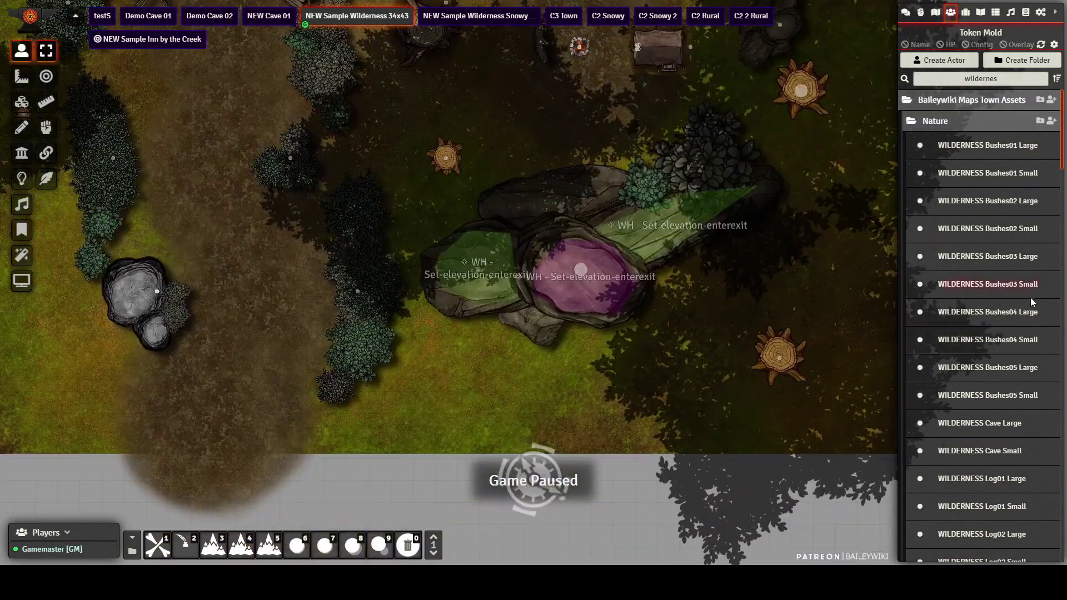
pyautogui.scroll(-1, 1009, 345)
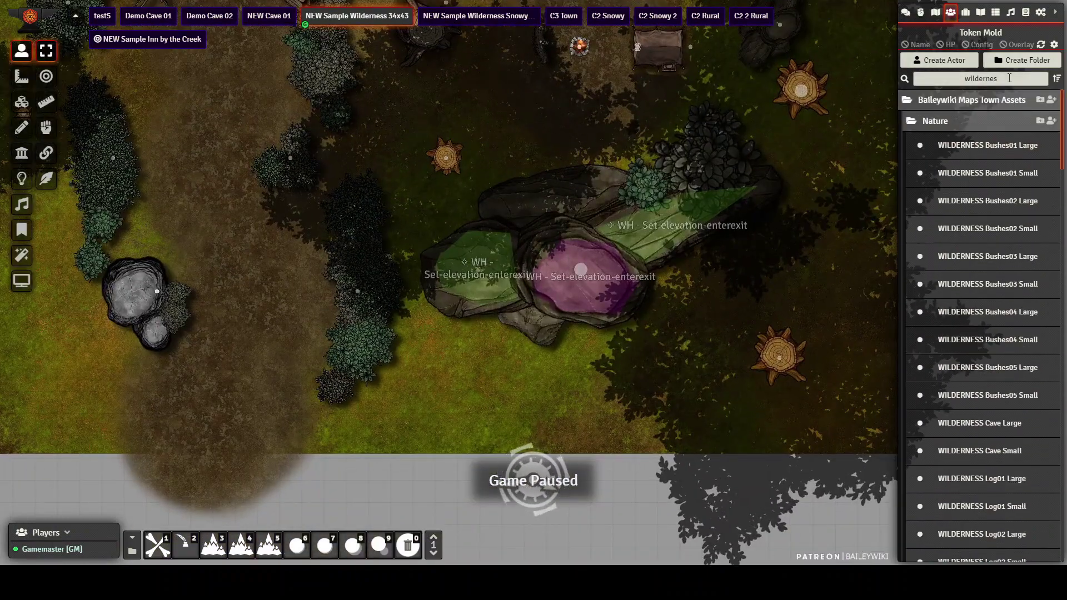
pyautogui.scroll(-10, 1005, 332)
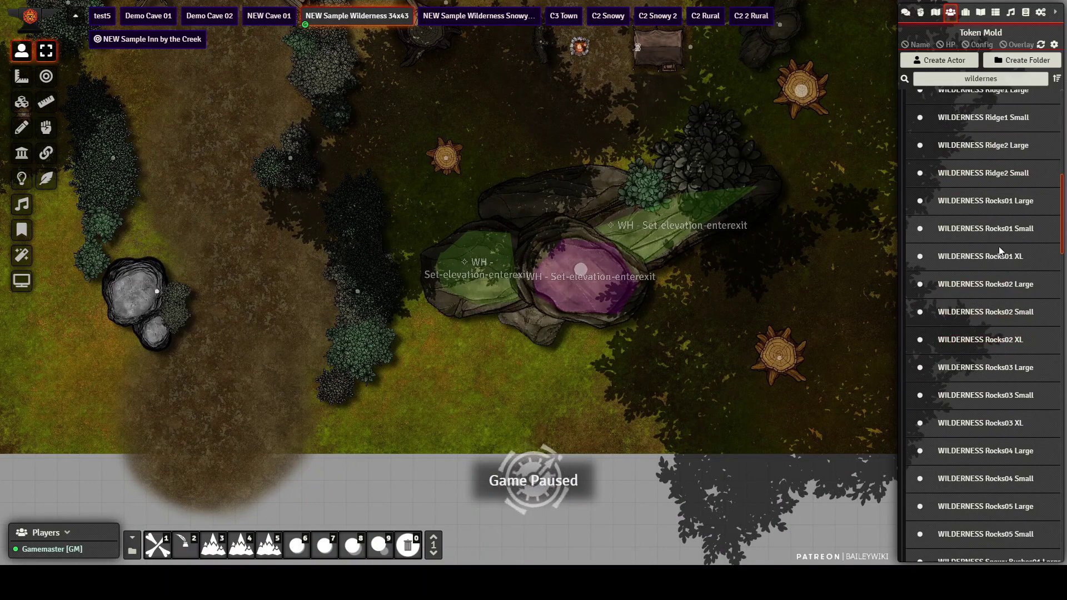
pyautogui.hotkey('ctrl', 'v')
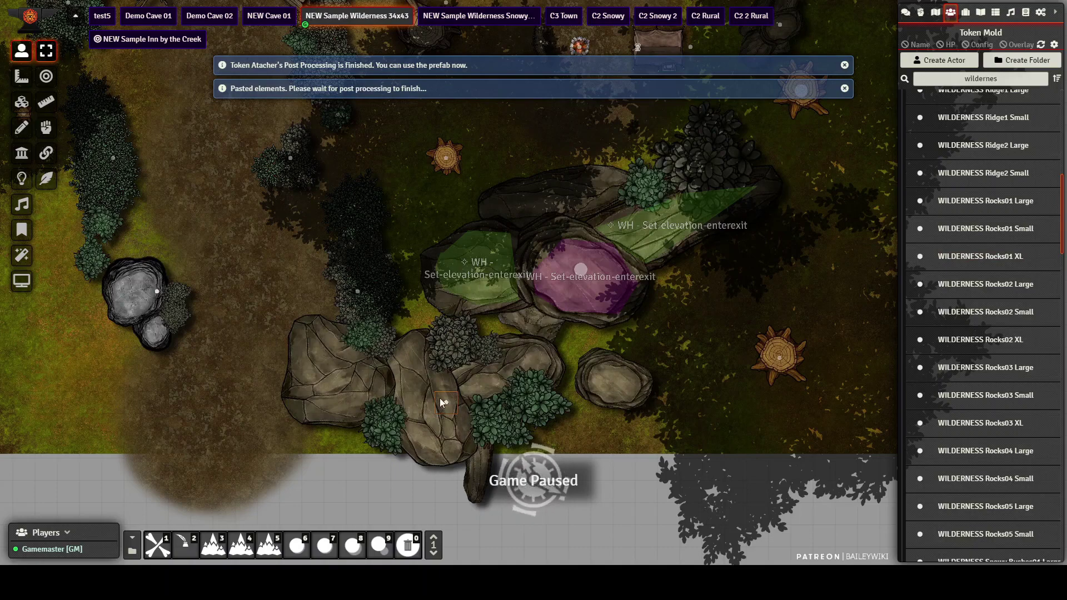
# Set the rocks token's width and height to 0.5 grid units and update the token
pyautogui.doubleClick(448, 405)
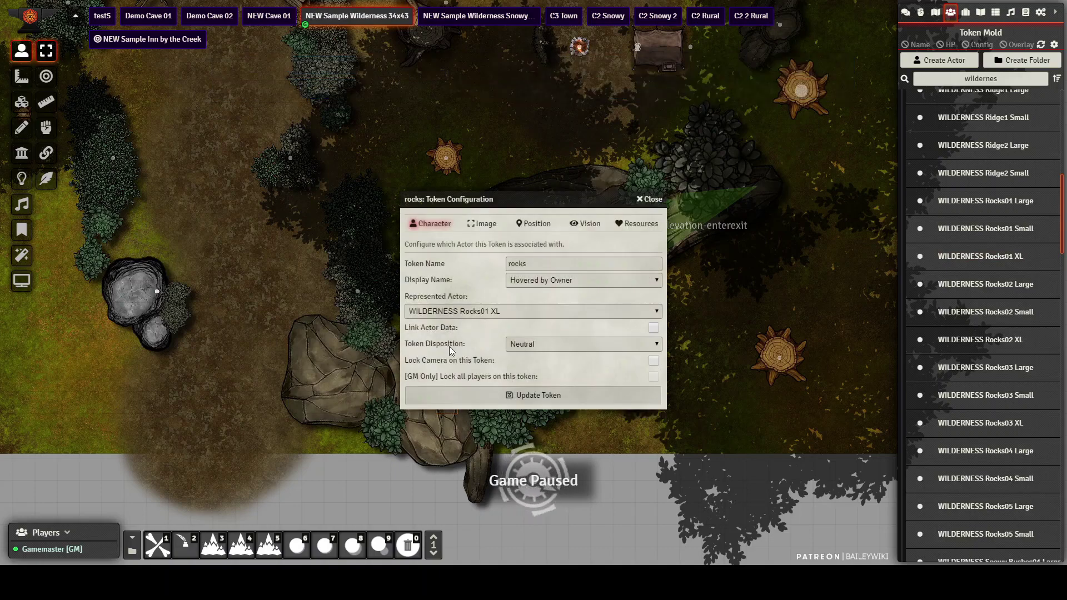
pyautogui.click(481, 227)
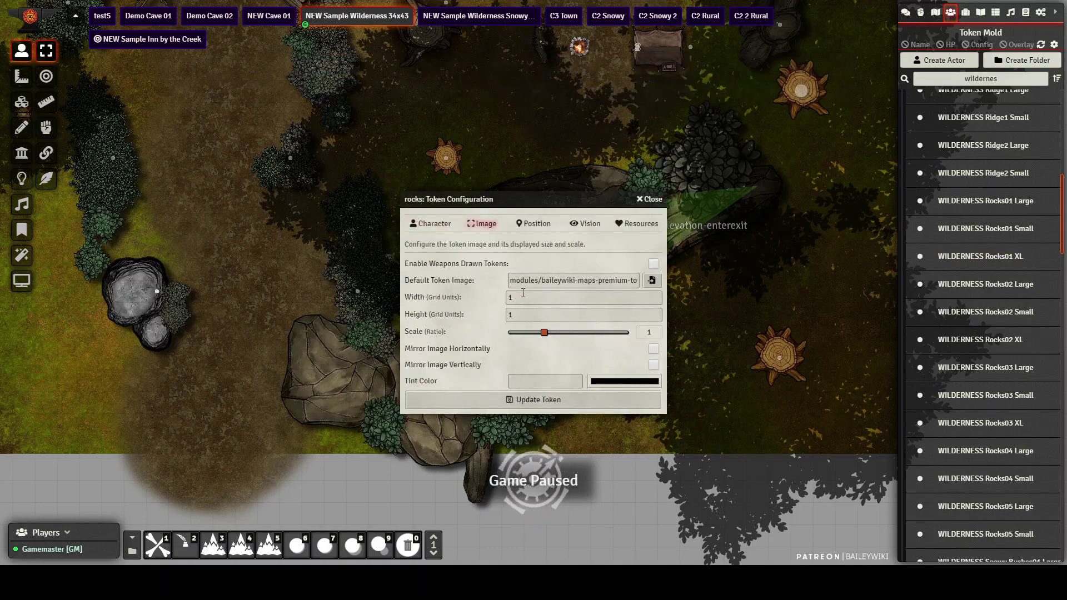
pyautogui.click(477, 295)
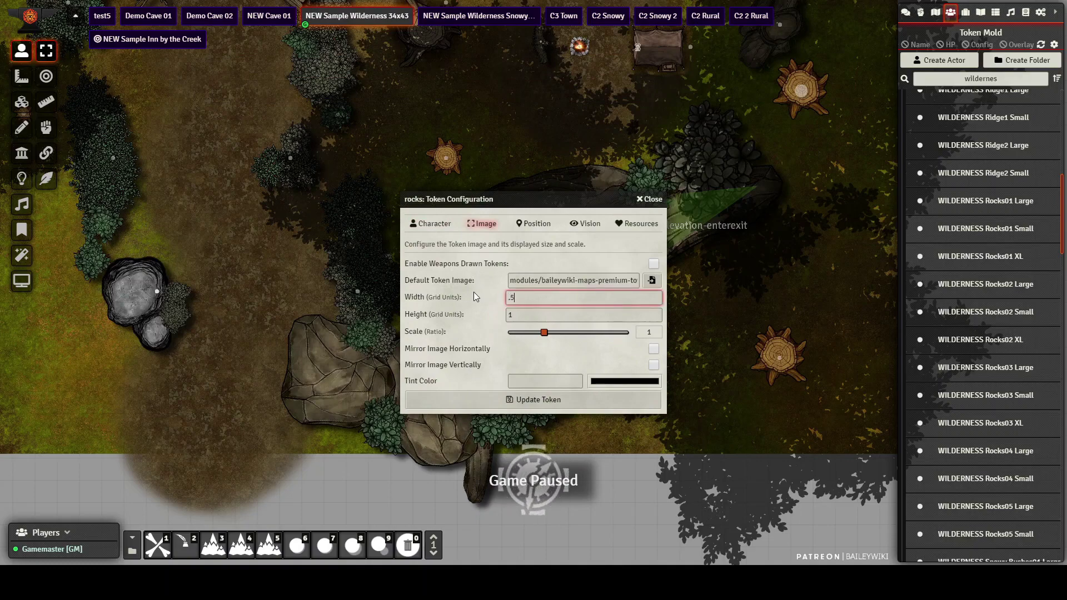
pyautogui.write('.5')
pyautogui.press('Tab')
pyautogui.press('Return')
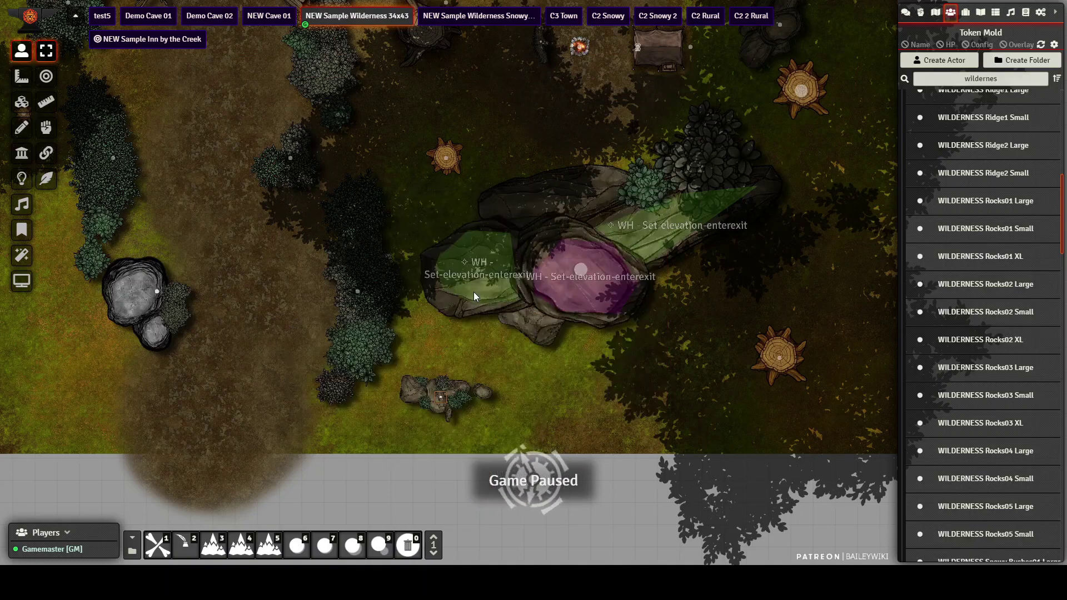
# Resize the rocks token to 3 by 3 grid units and delete it from the scene
pyautogui.doubleClick(440, 396)
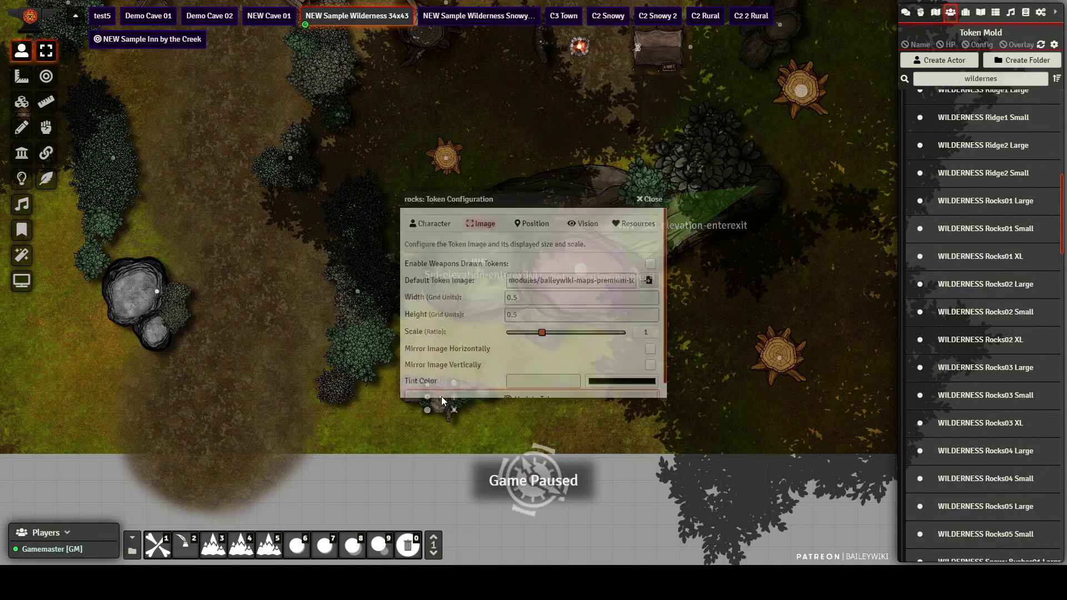
pyautogui.moveTo(522, 297); pyautogui.dragTo(484, 291)
pyautogui.write('3')
pyautogui.press('Tab')
pyautogui.write('3')
pyautogui.press('Return')
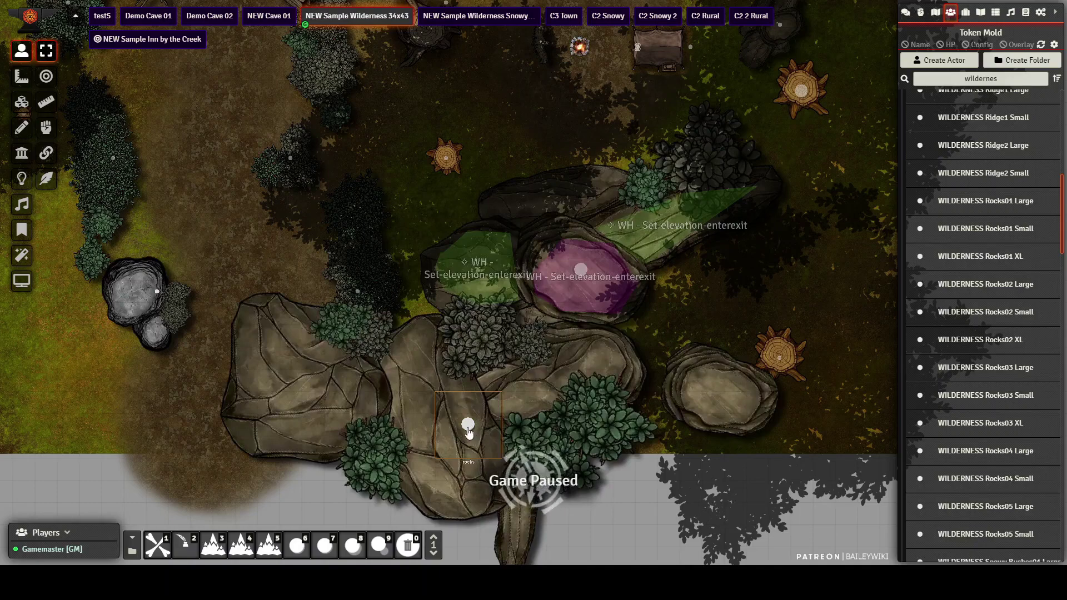
pyautogui.press('Delete')
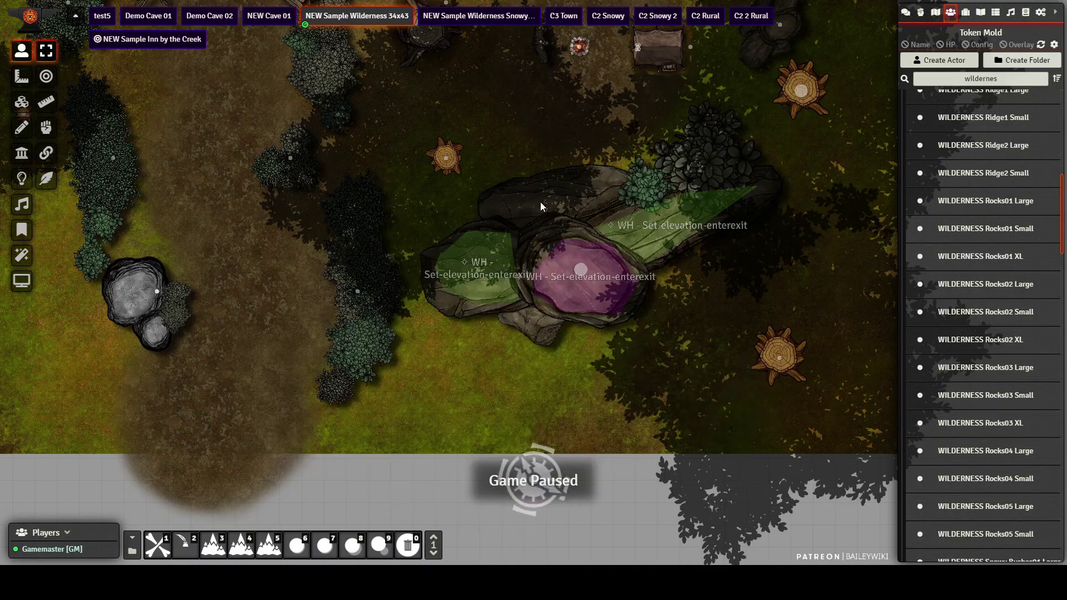
# Examine the Multilevel macro settings of the purple elevation region on the central boulder, then close its configuration
pyautogui.scroll(3, 630, 328)
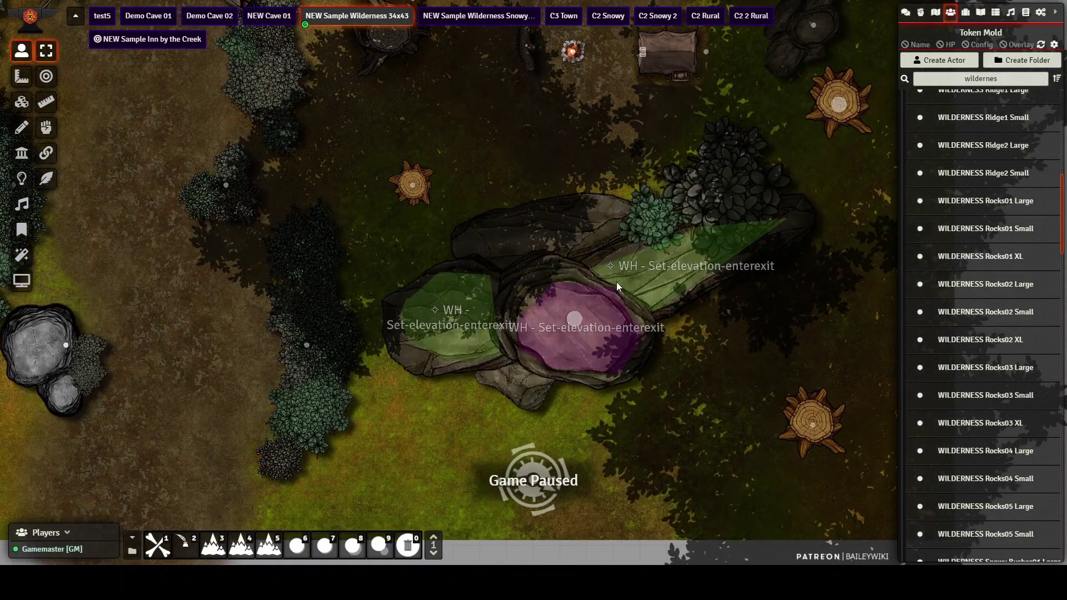
pyautogui.click(22, 127)
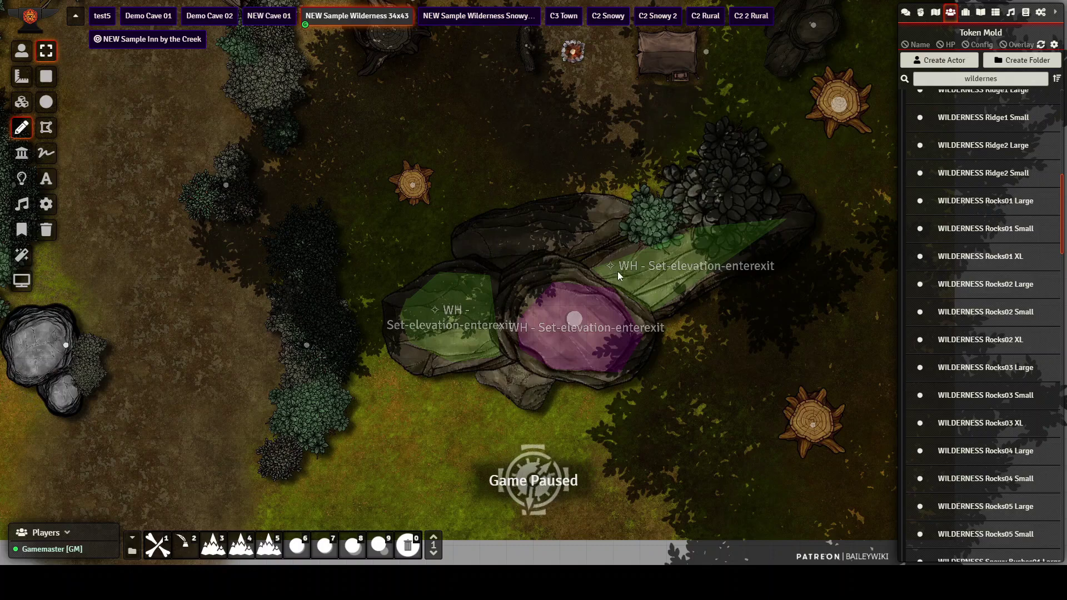
pyautogui.doubleClick(537, 315)
pyautogui.click(595, 217)
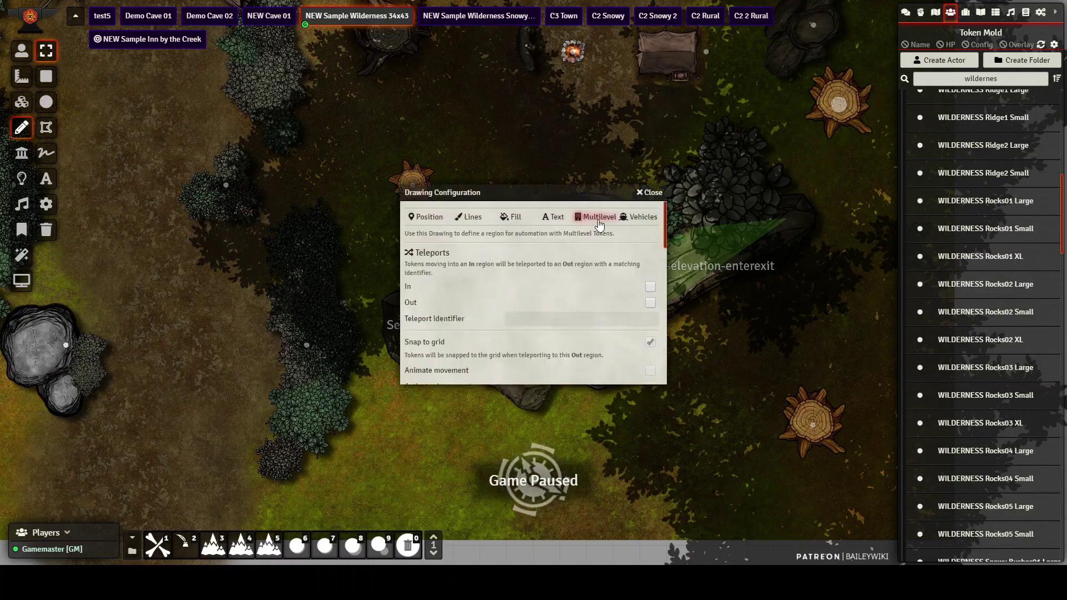
pyautogui.scroll(-10, 436, 321)
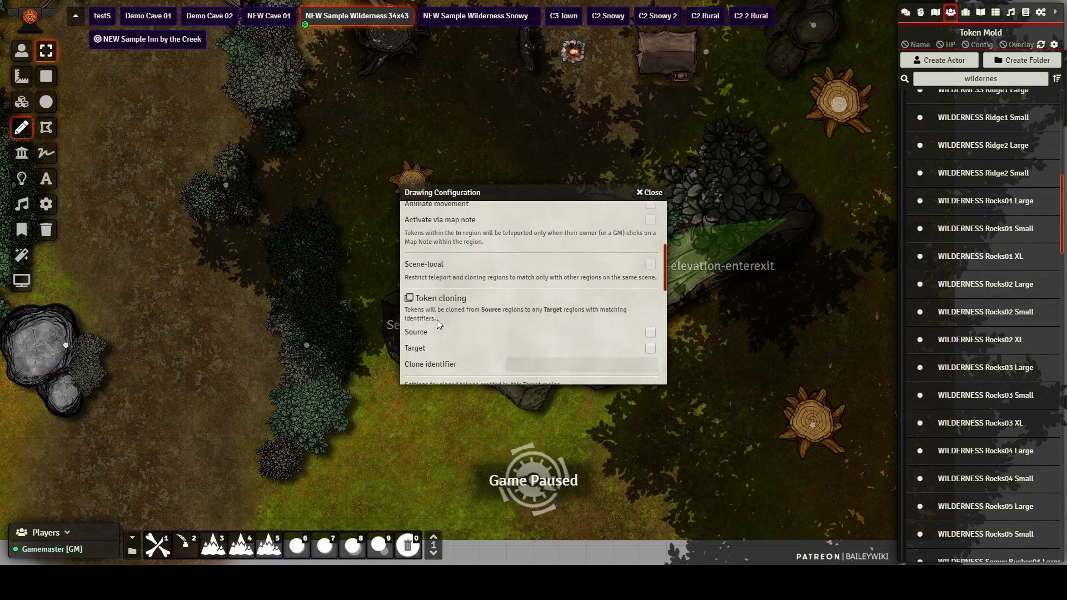
pyautogui.scroll(-3, 516, 281)
pyautogui.scroll(1, 551, 270)
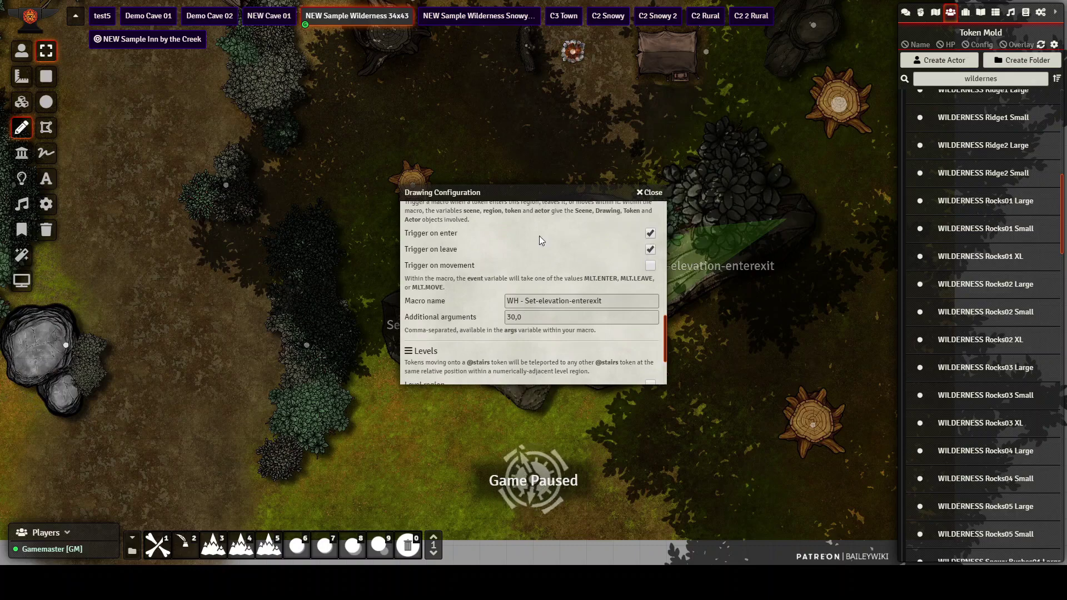
pyautogui.moveTo(548, 196); pyautogui.dragTo(323, 136)
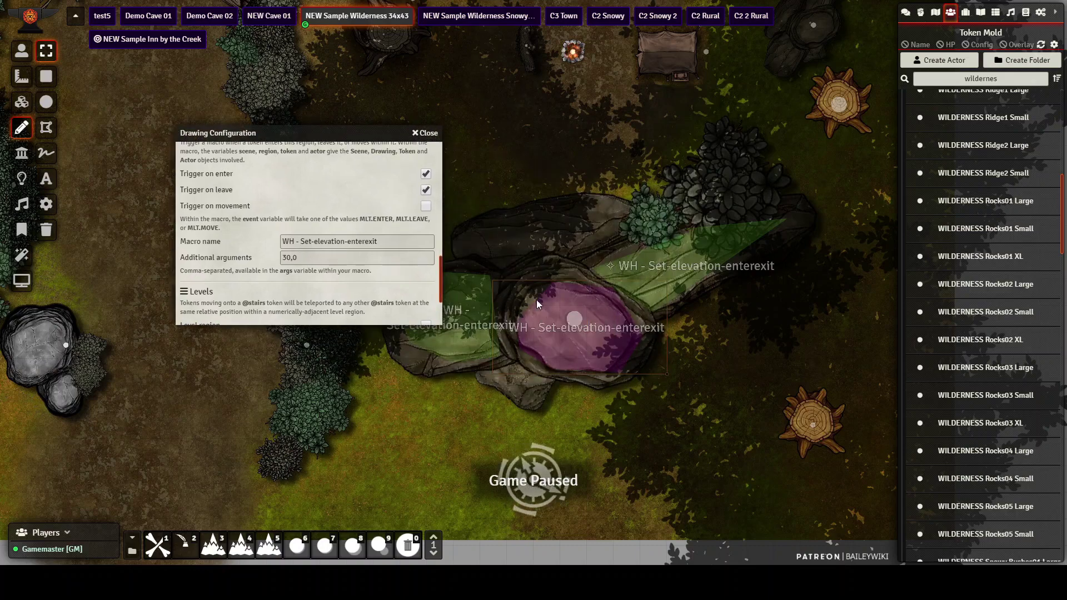
pyautogui.click(300, 254)
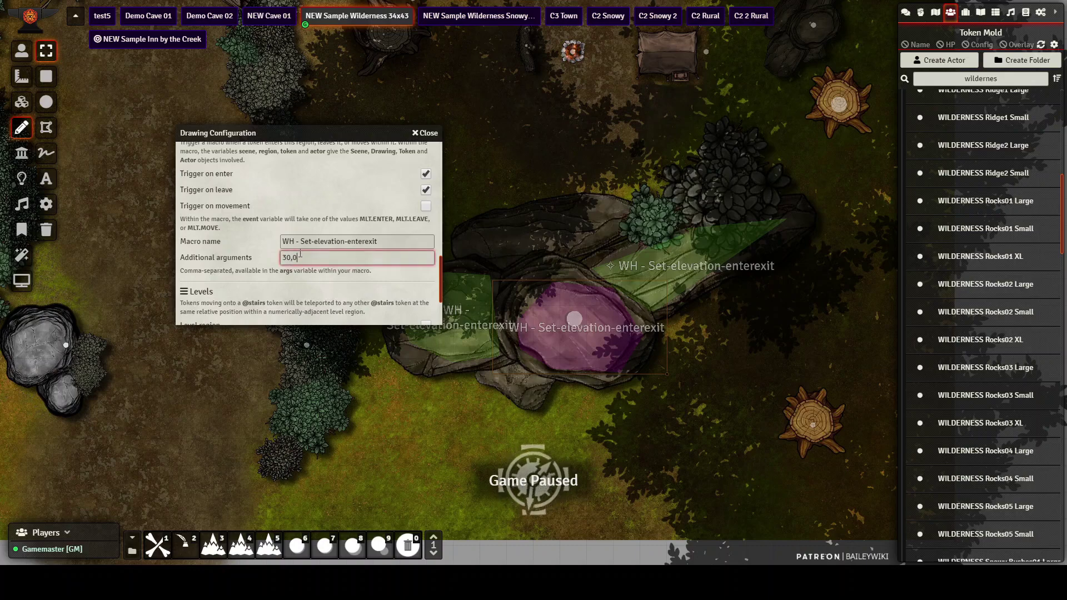
pyautogui.click(429, 133)
# Check the macro name and additional arguments of the green elevation region on the boulder's west side
pyautogui.doubleClick(452, 286)
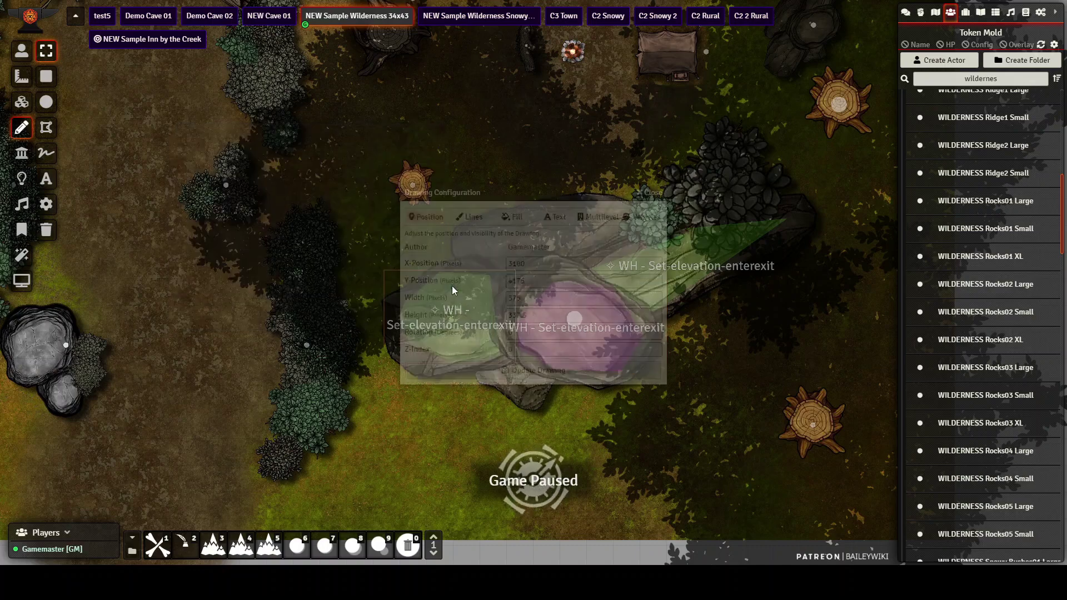
pyautogui.click(595, 218)
pyautogui.scroll(-5, 479, 338)
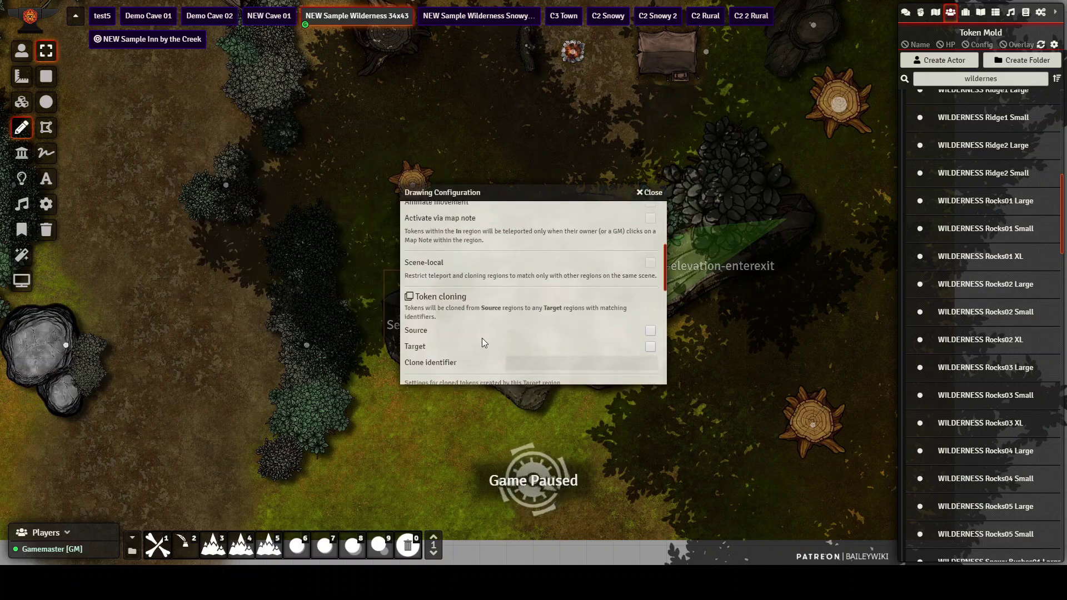
pyautogui.scroll(-4, 545, 334)
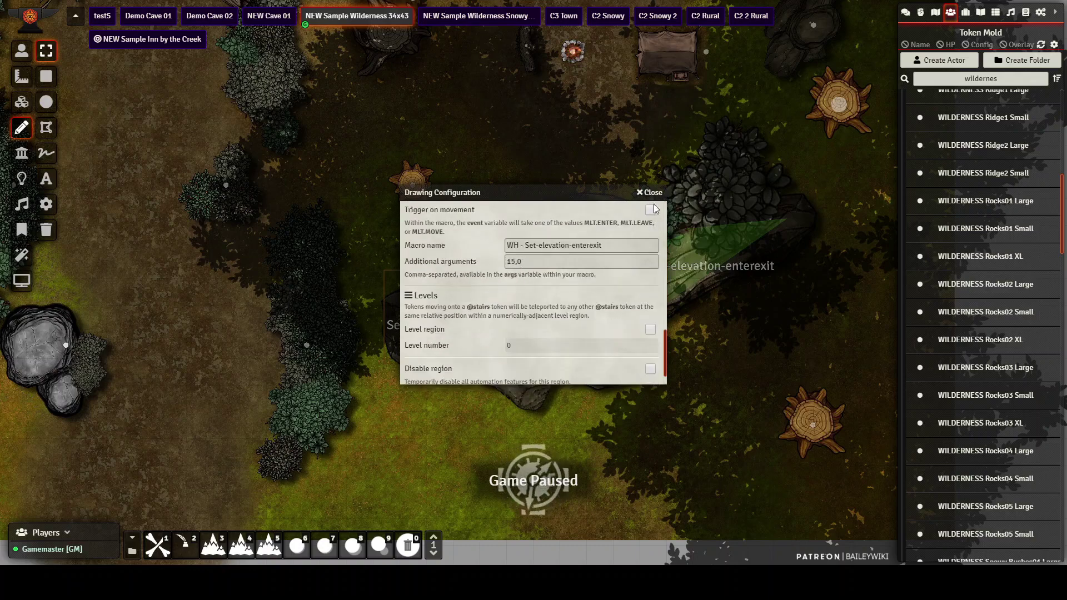
pyautogui.moveTo(620, 245); pyautogui.dragTo(460, 247)
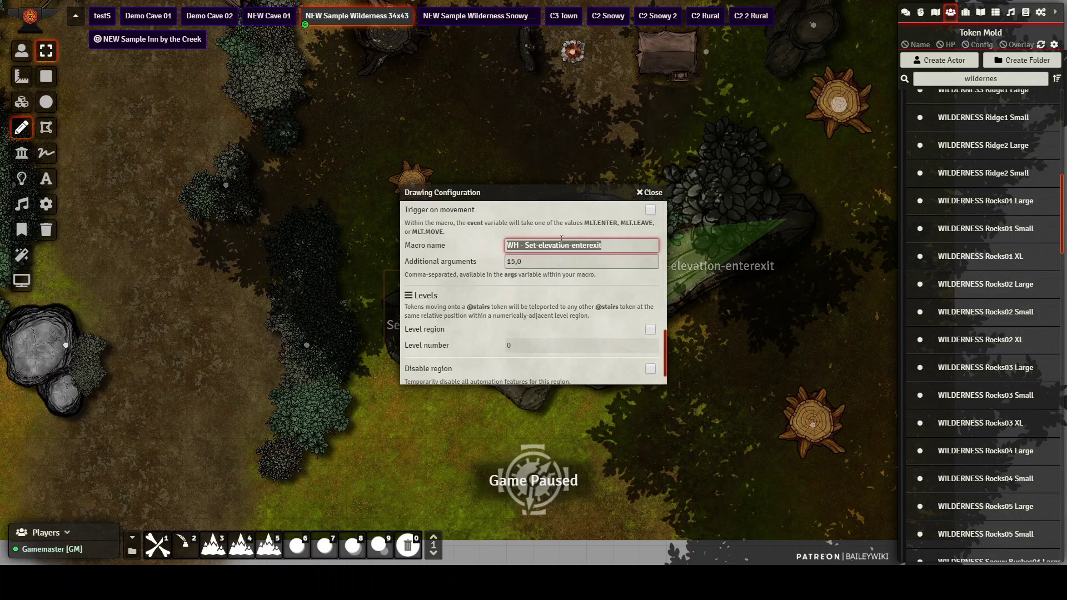
pyautogui.click(649, 194)
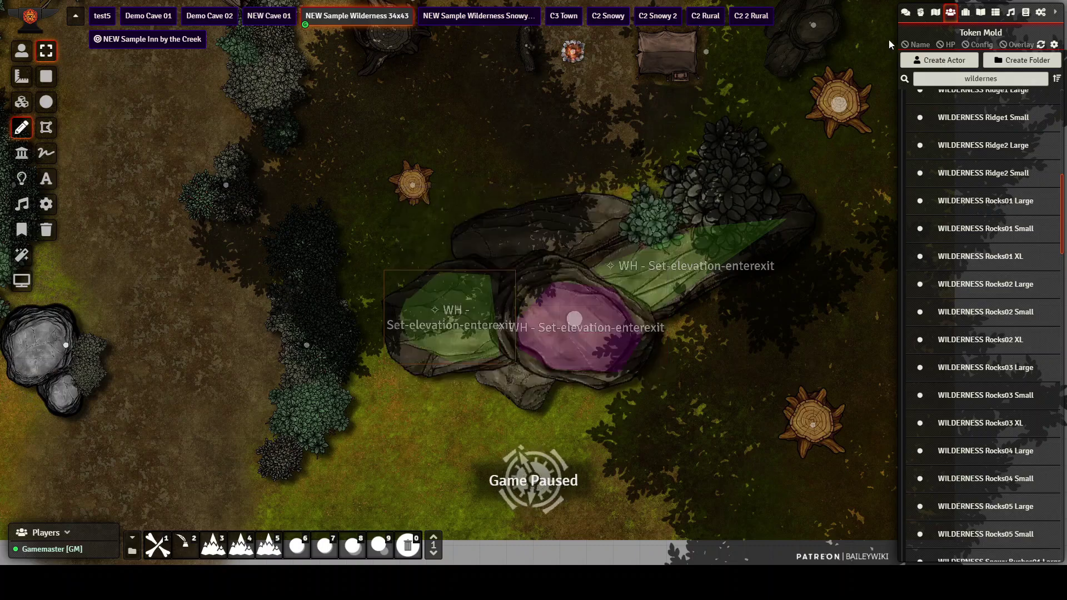
# Look up the WH - Set-elevation-enterexit macro in the Baileywiki Maps Town macro compendium and close the compendium
pyautogui.click(1026, 12)
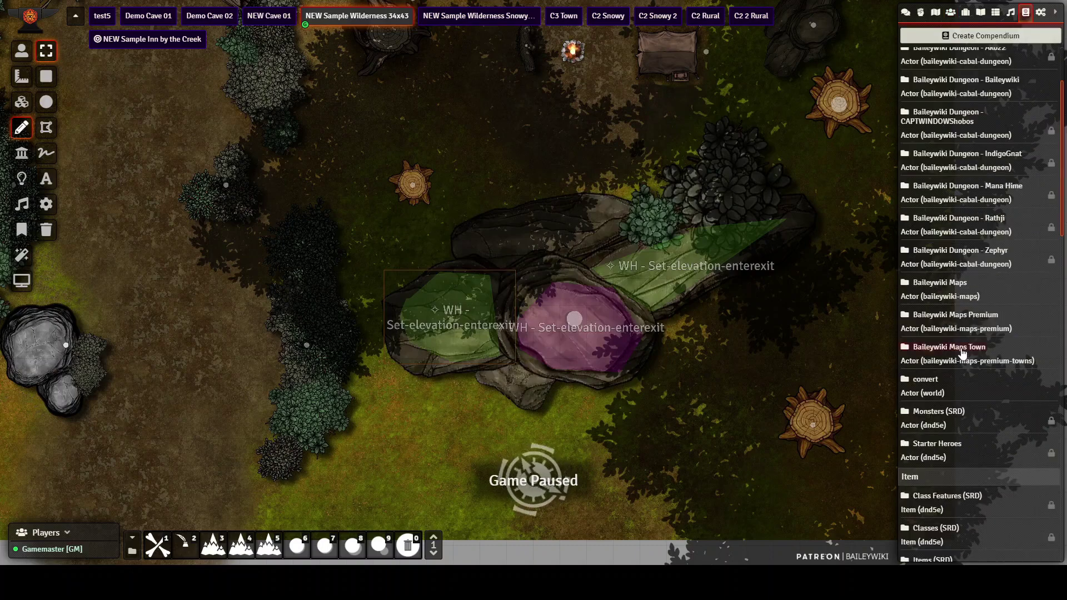
pyautogui.scroll(-10, 964, 354)
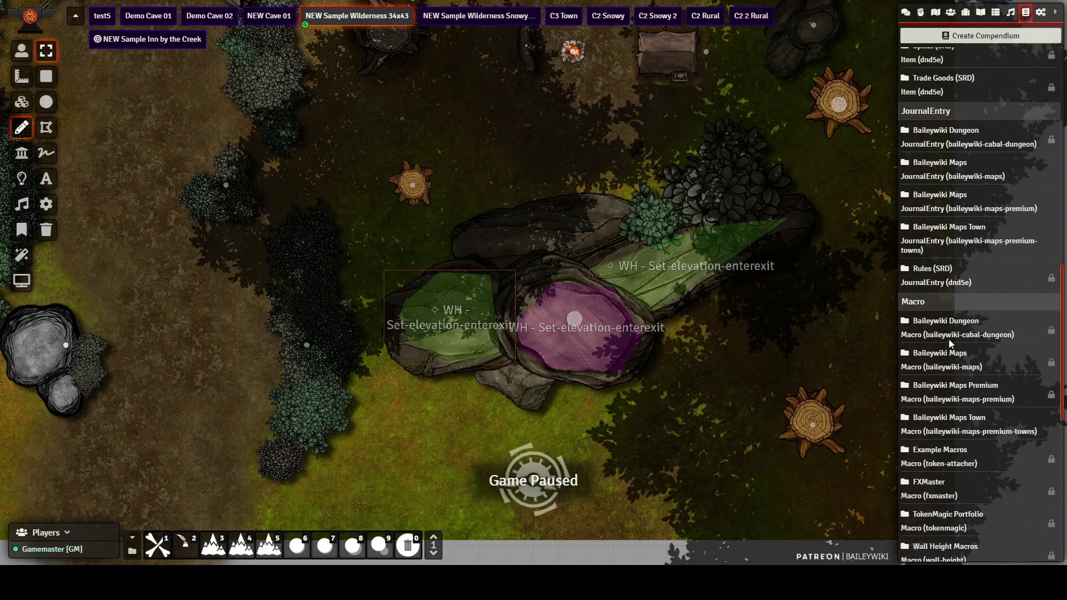
pyautogui.scroll(-3, 950, 342)
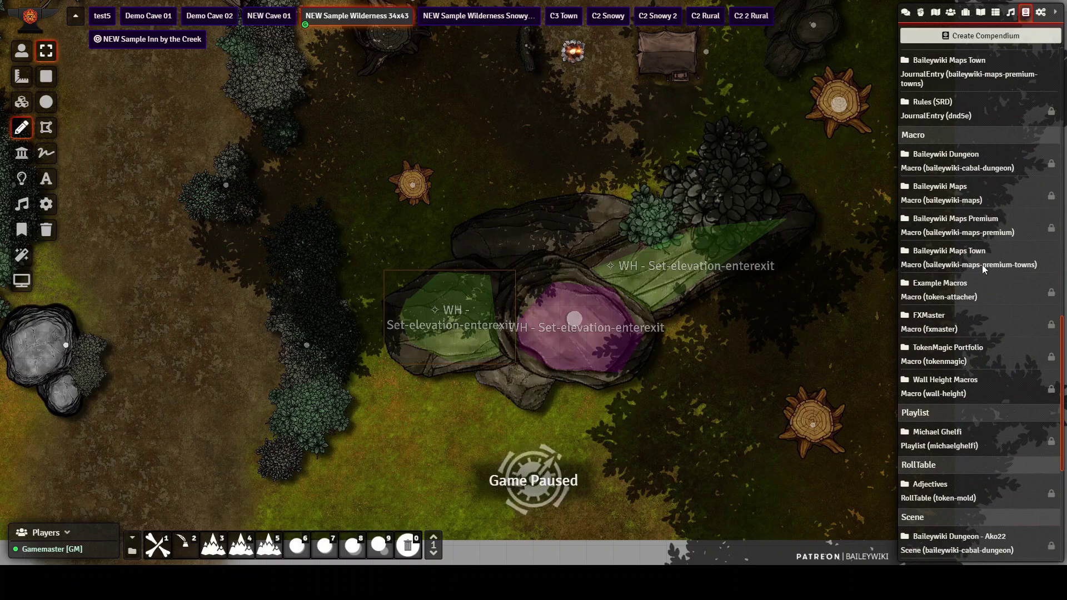
pyautogui.click(967, 254)
pyautogui.scroll(-2, 167, 384)
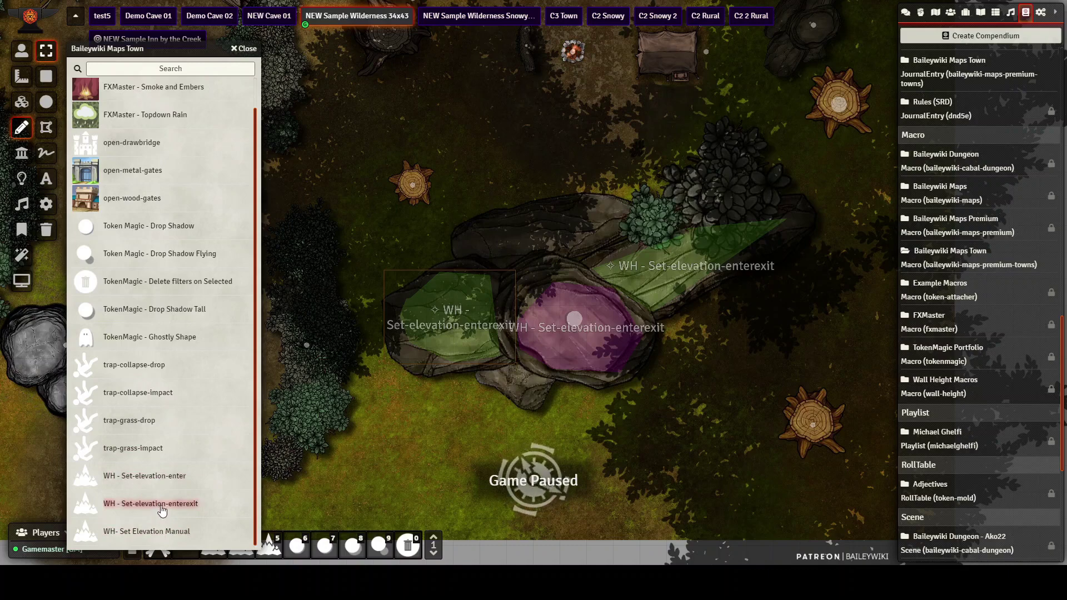
pyautogui.click(244, 49)
# Examine the elevation regions drawn along the two northern ridges and return to the camp area
pyautogui.scroll(-5, 581, 198)
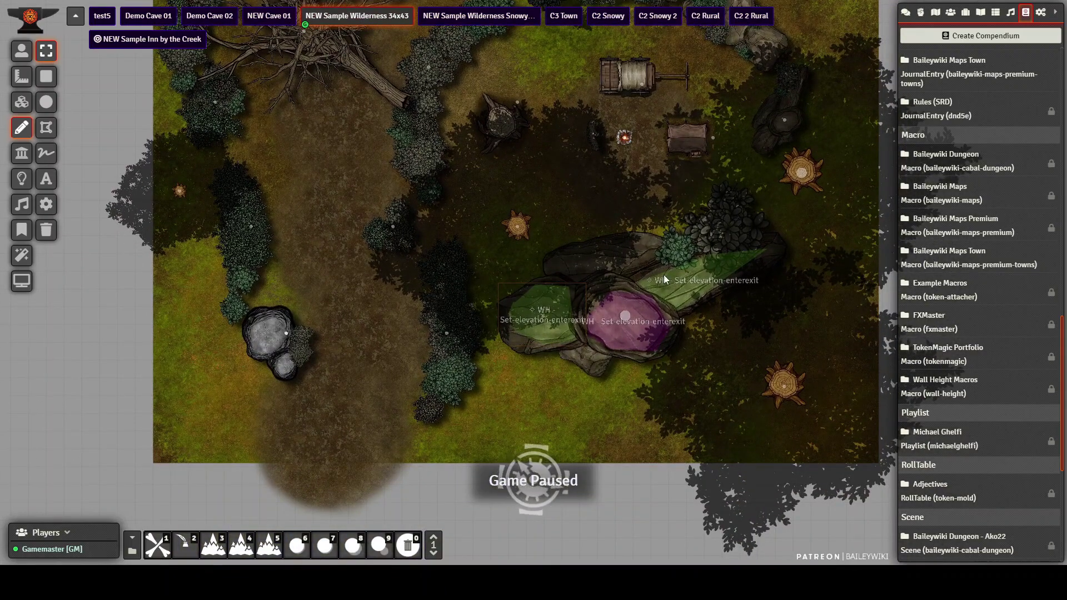
pyautogui.moveTo(523, 91); pyautogui.dragTo(573, 178)
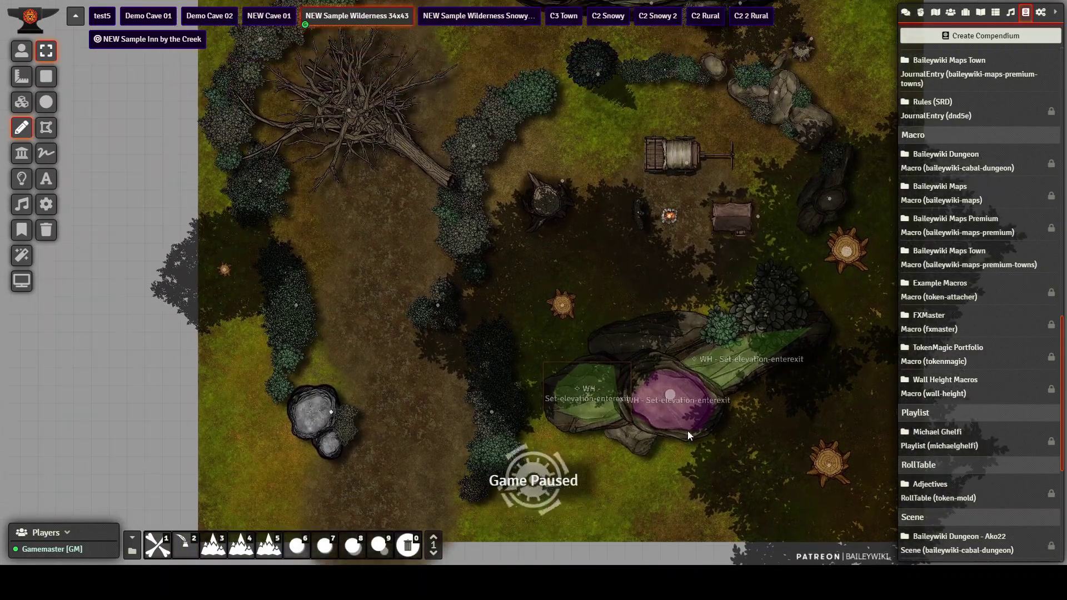
pyautogui.moveTo(568, 138); pyautogui.dragTo(656, 410)
pyautogui.moveTo(560, 256); pyautogui.dragTo(452, 242)
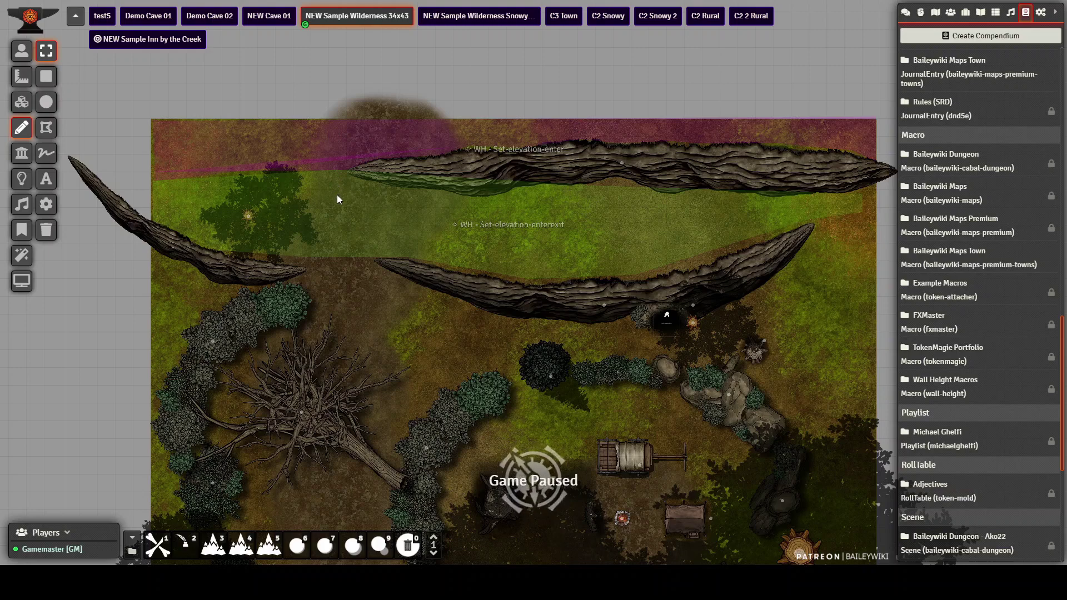
pyautogui.moveTo(378, 323); pyautogui.dragTo(336, 254)
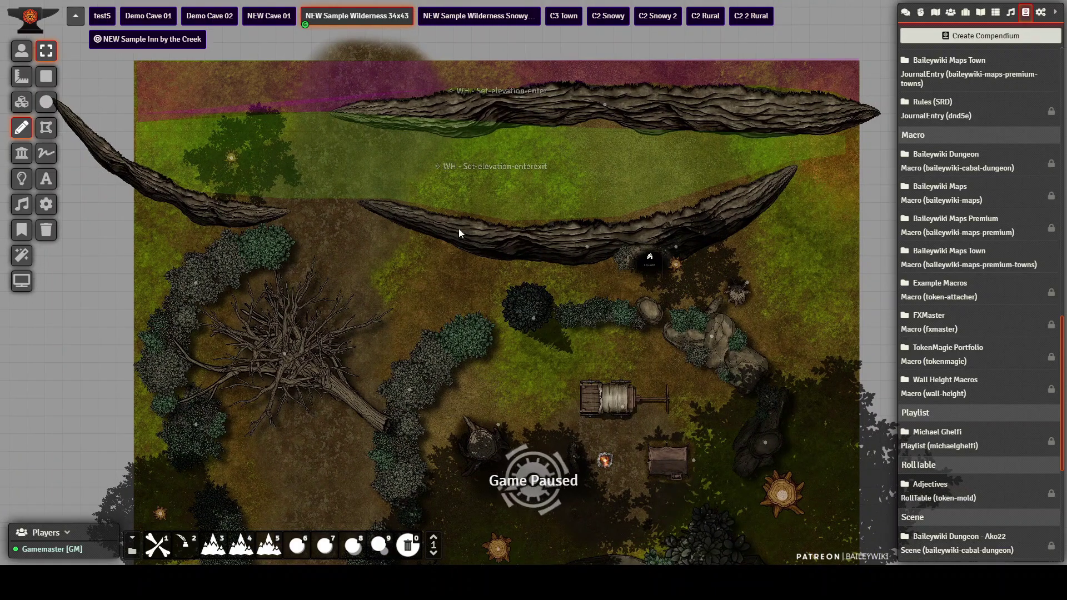
pyautogui.moveTo(459, 261); pyautogui.dragTo(402, 121)
pyautogui.scroll(2, 422, 231)
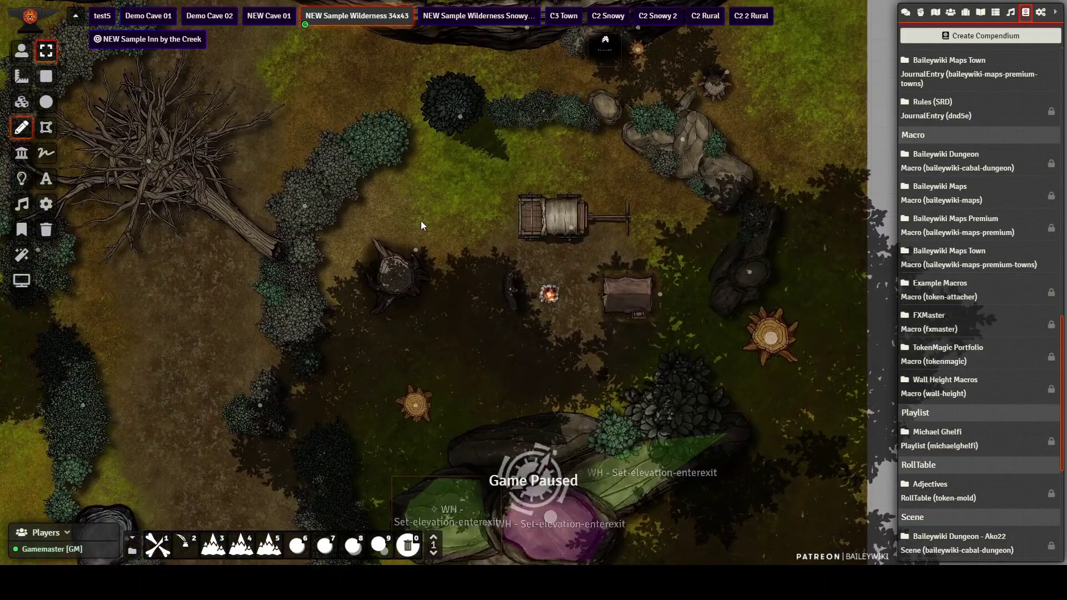
# Switch to the token controls and set the cave token's width and height to 0.5 grid units
pyautogui.click(21, 51)
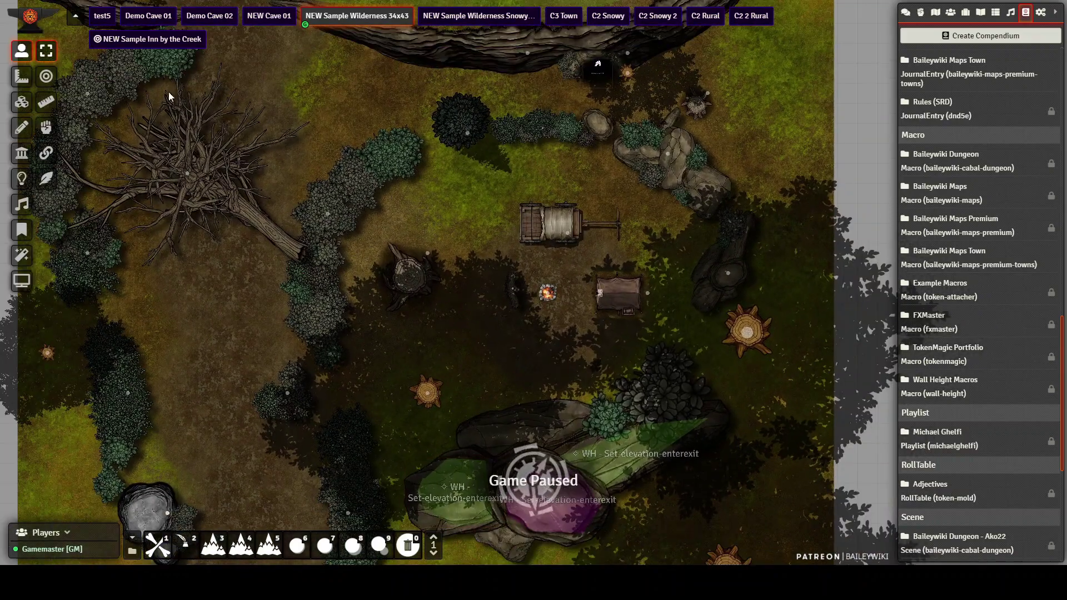
pyautogui.scroll(5, 616, 115)
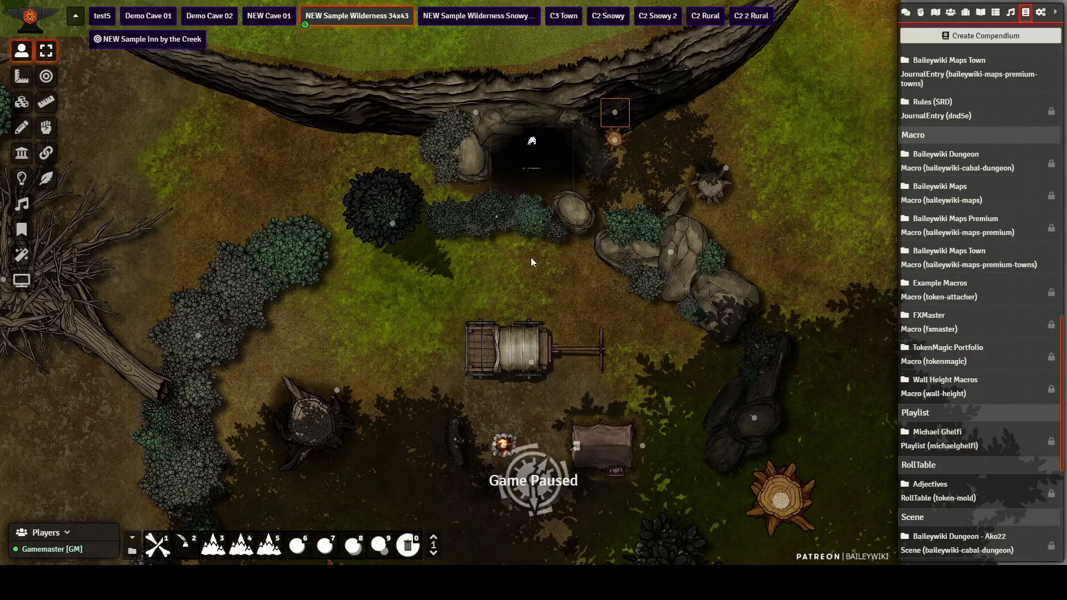
pyautogui.doubleClick(612, 114)
pyautogui.click(484, 224)
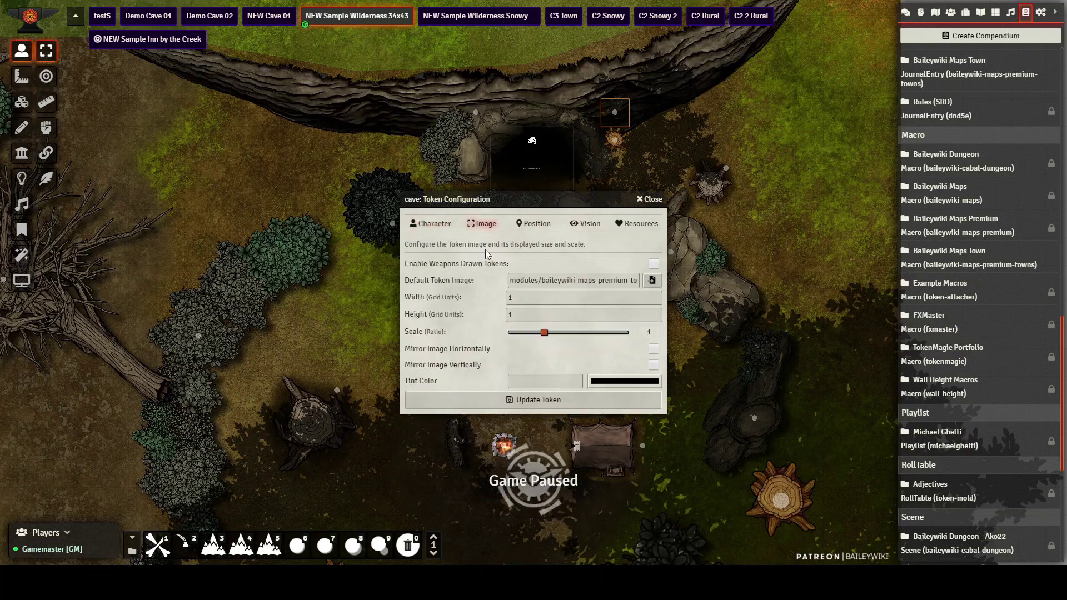
pyautogui.click(514, 298)
pyautogui.press('BackSpace')
pyautogui.write('.5')
pyautogui.press('Tab')
pyautogui.write('.5')
pyautogui.press('Return')
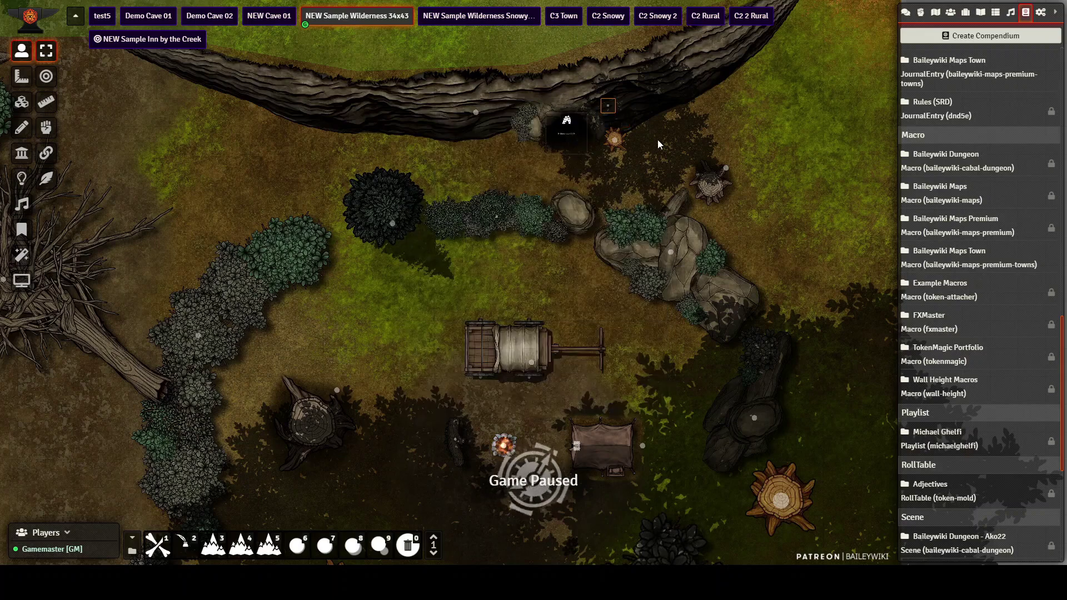
# Inspect the resized cave against the ridge, show the scene's walls around both, and return to the token controls
pyautogui.scroll(5, 662, 142)
pyautogui.moveTo(520, 148); pyautogui.dragTo(458, 305)
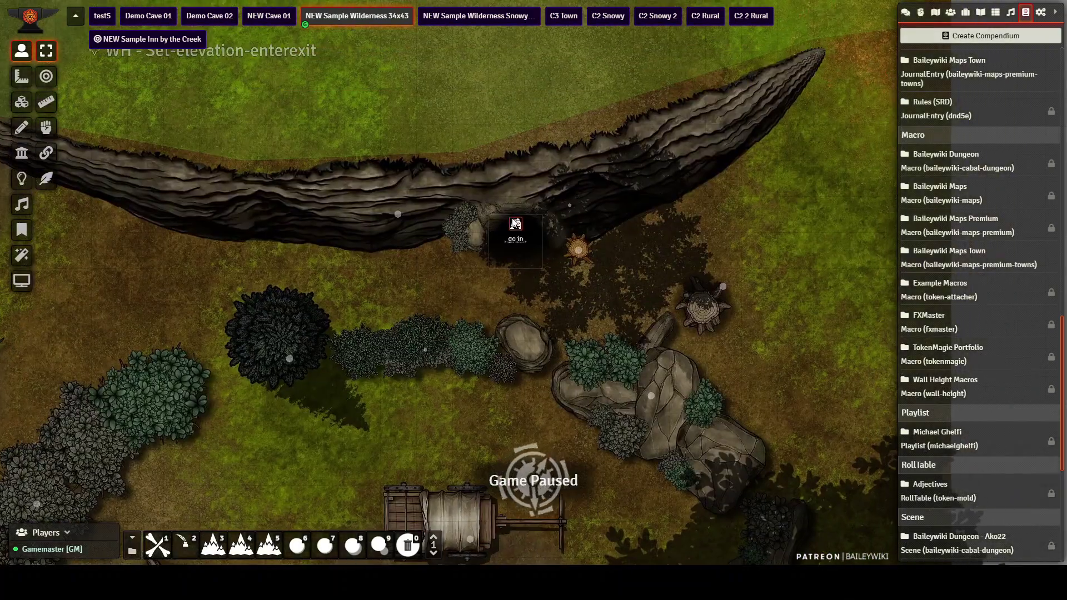
pyautogui.scroll(-3, 449, 212)
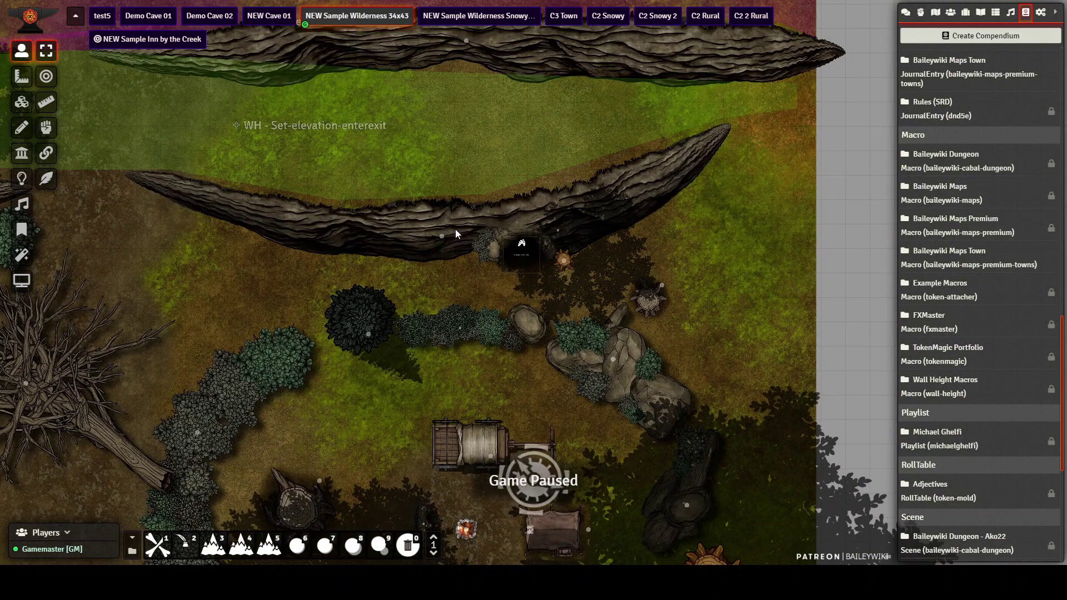
pyautogui.moveTo(437, 203); pyautogui.dragTo(441, 233)
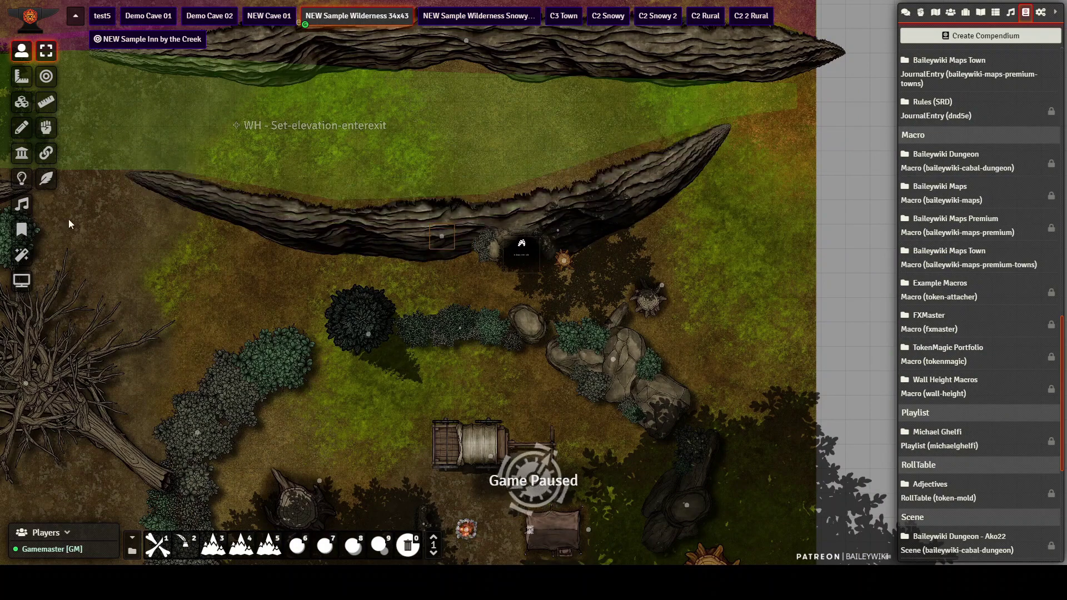
pyautogui.click(22, 154)
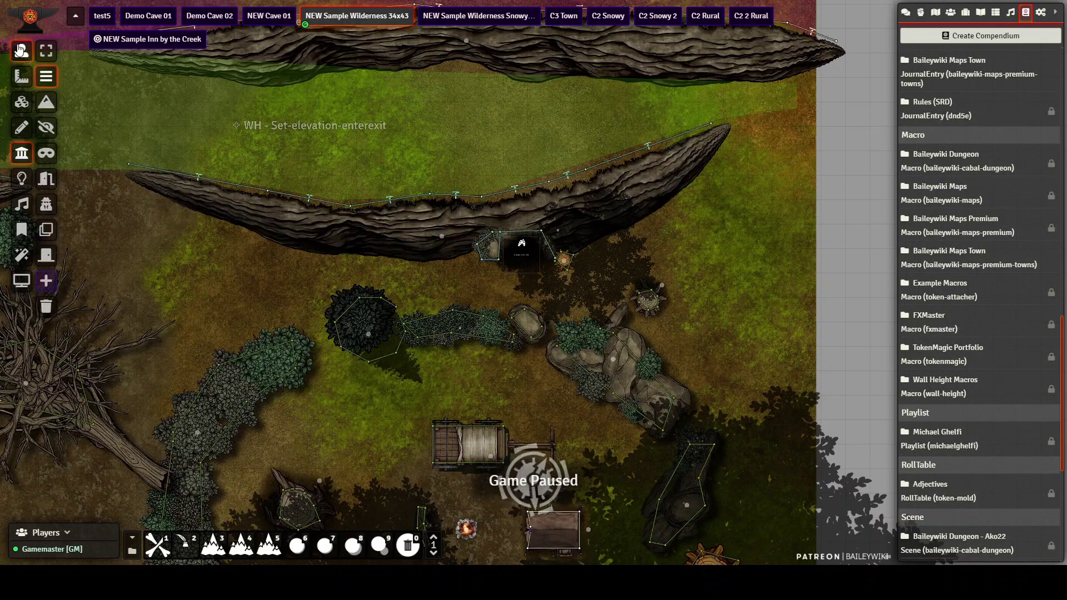
pyautogui.click(20, 50)
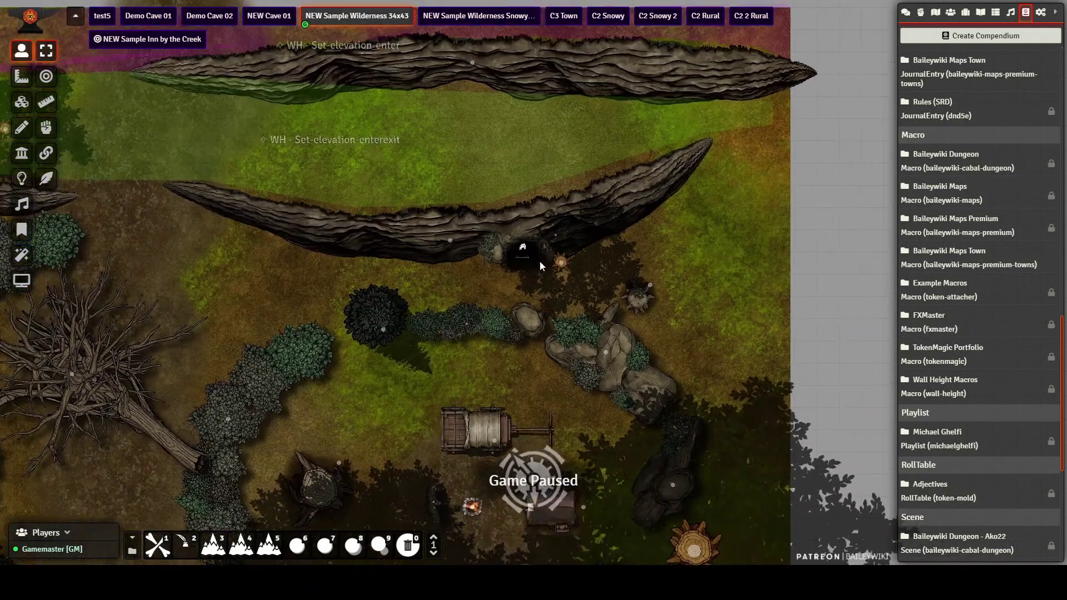
pyautogui.scroll(15, 539, 260)
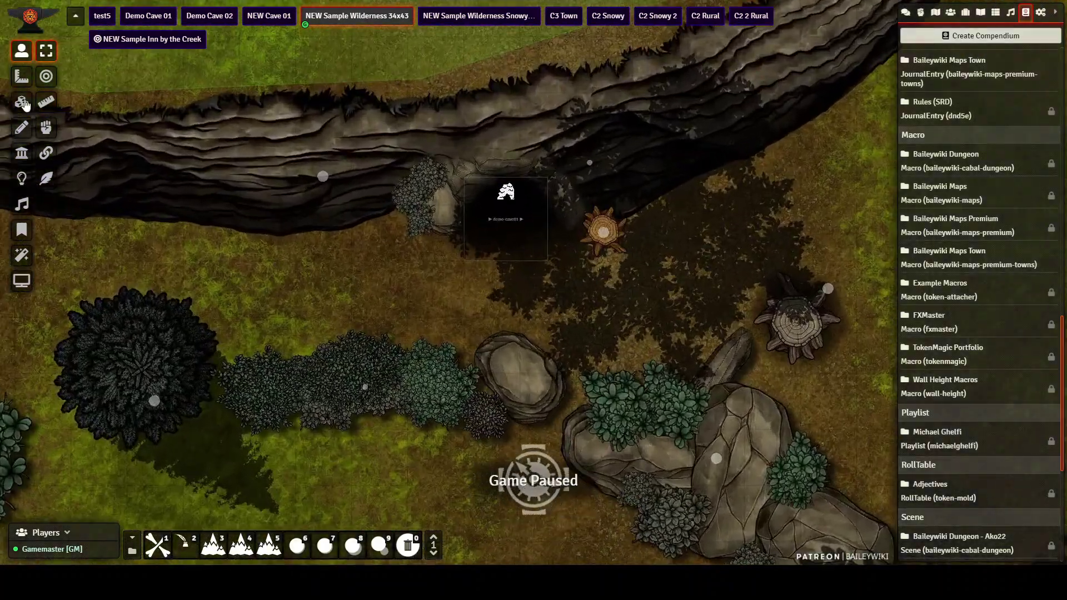
# Close the gm-only journal, switch the cave map note's journal entry to stair, and set it back to gm-only
pyautogui.click(21, 102)
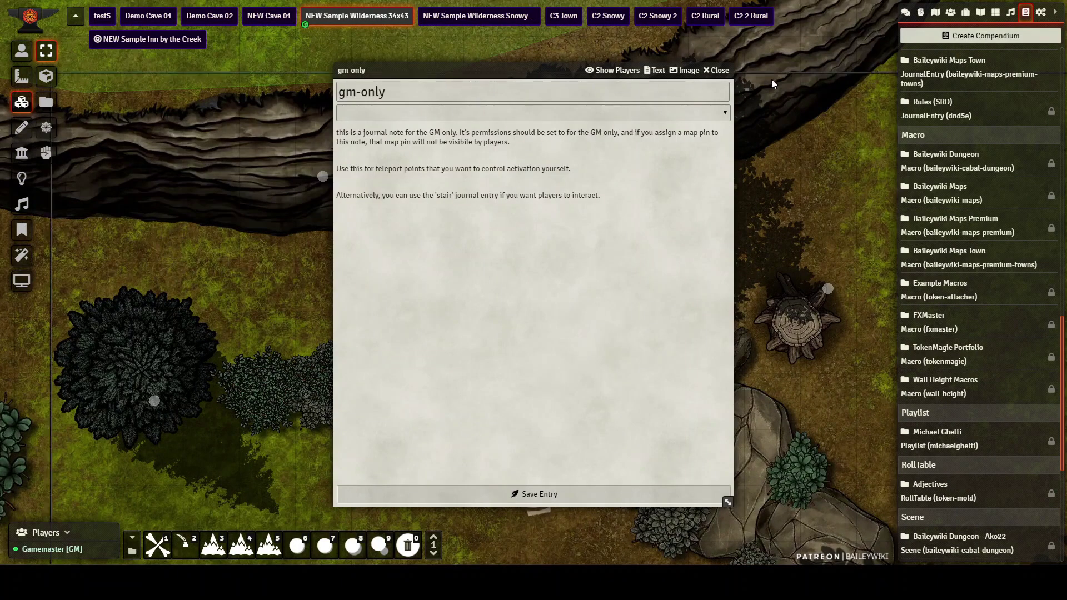
pyautogui.click(718, 71)
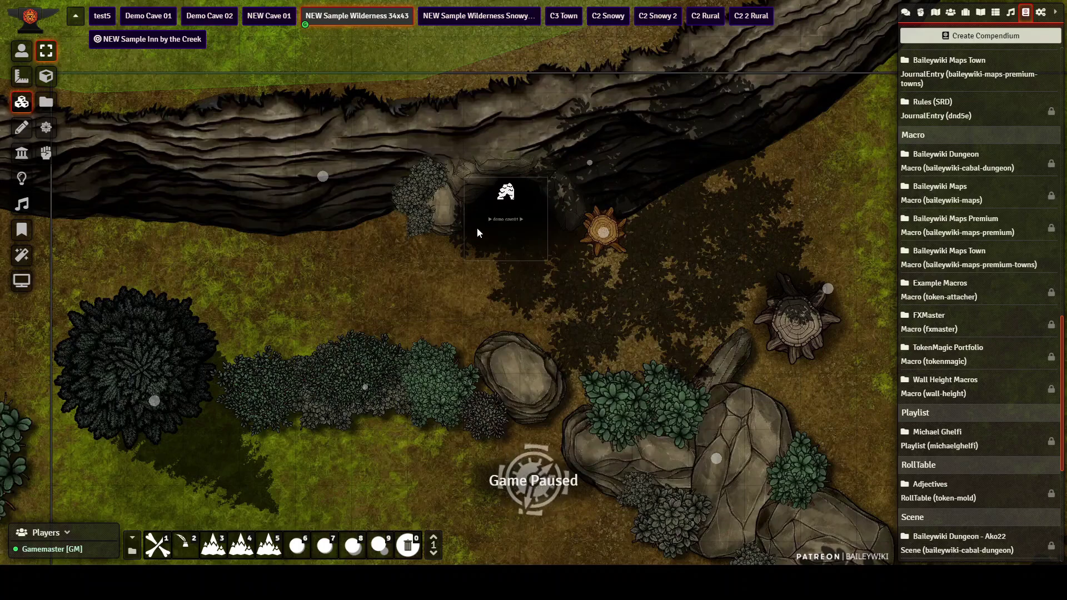
pyautogui.rightClick(503, 191)
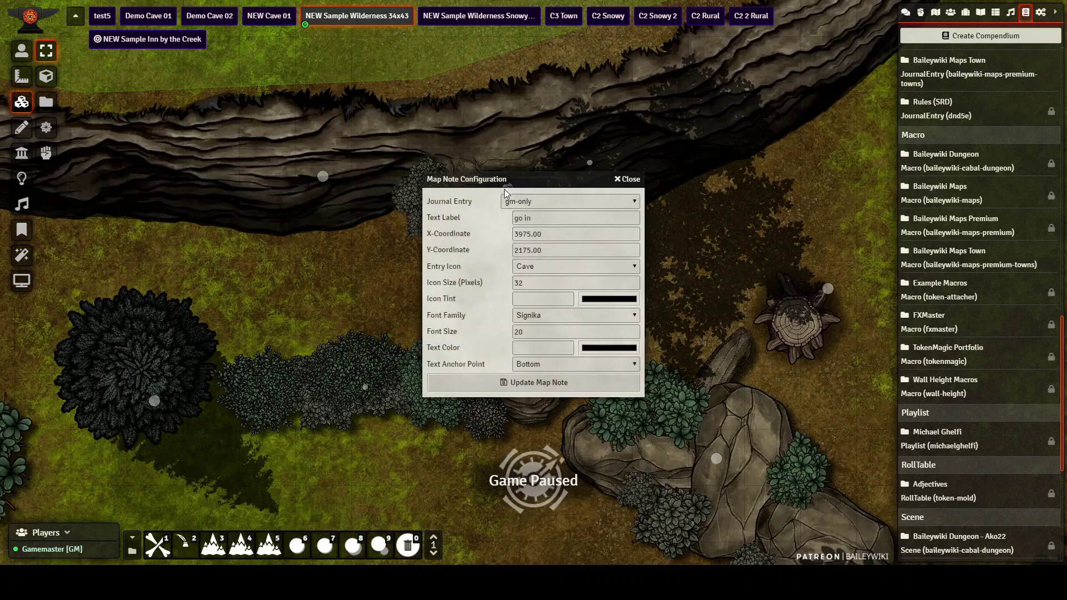
pyautogui.click(549, 202)
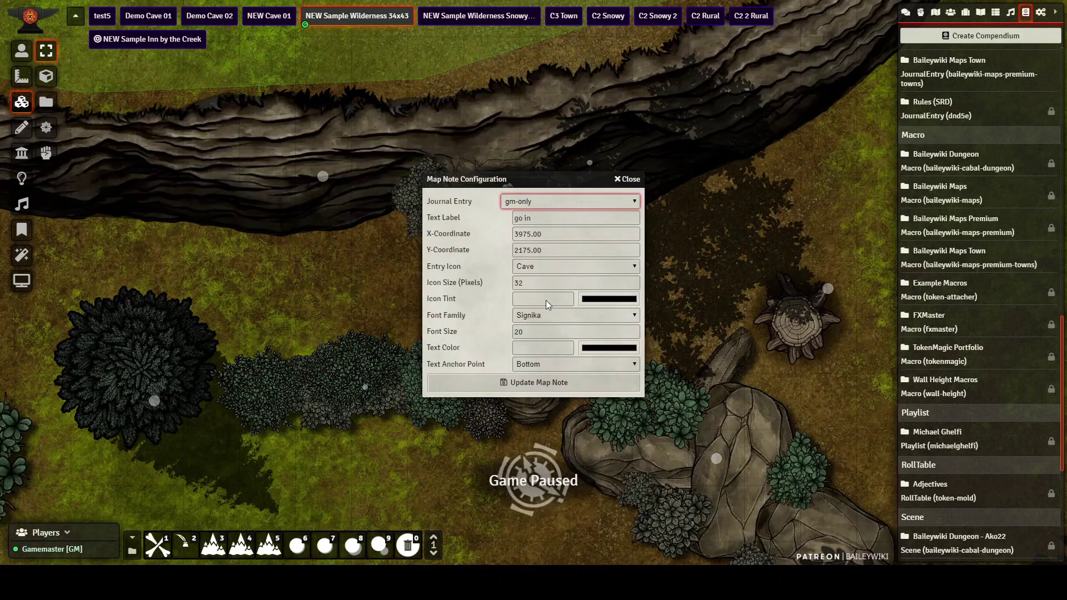
pyautogui.press('s')
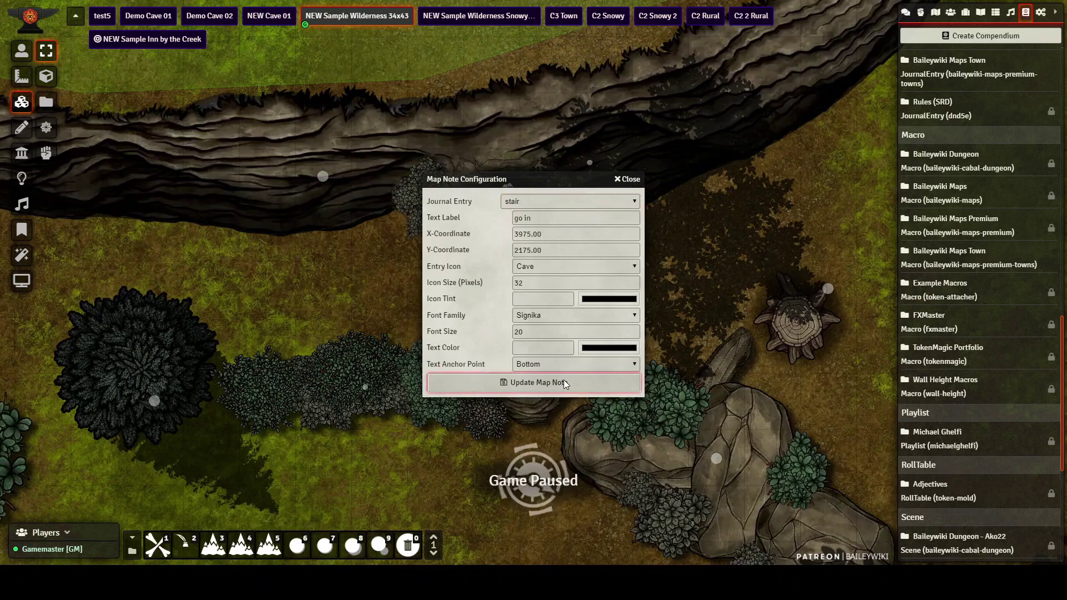
pyautogui.click(564, 383)
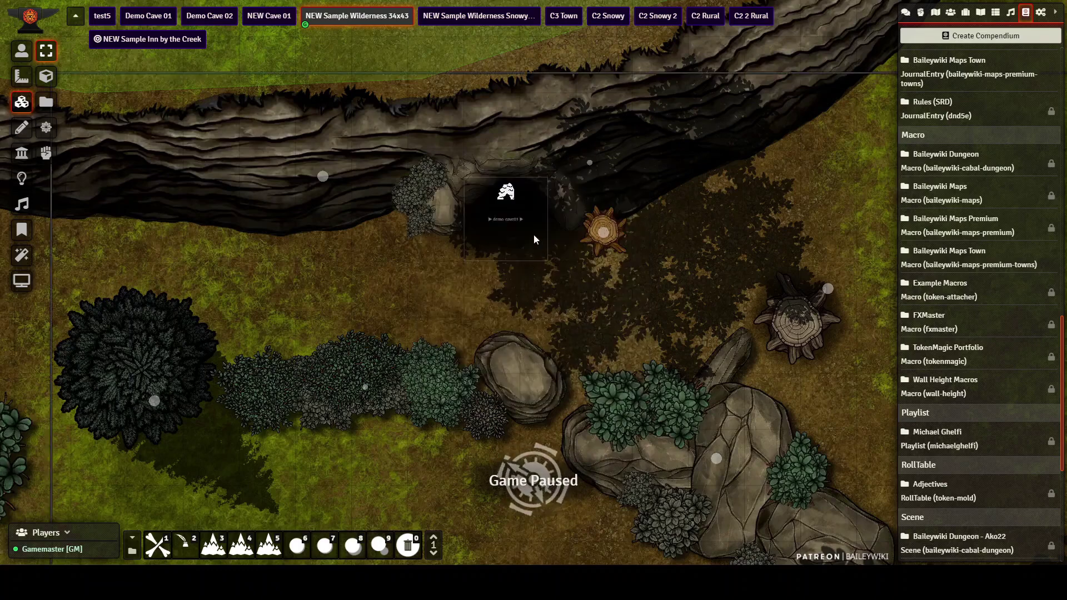
pyautogui.doubleClick(506, 197)
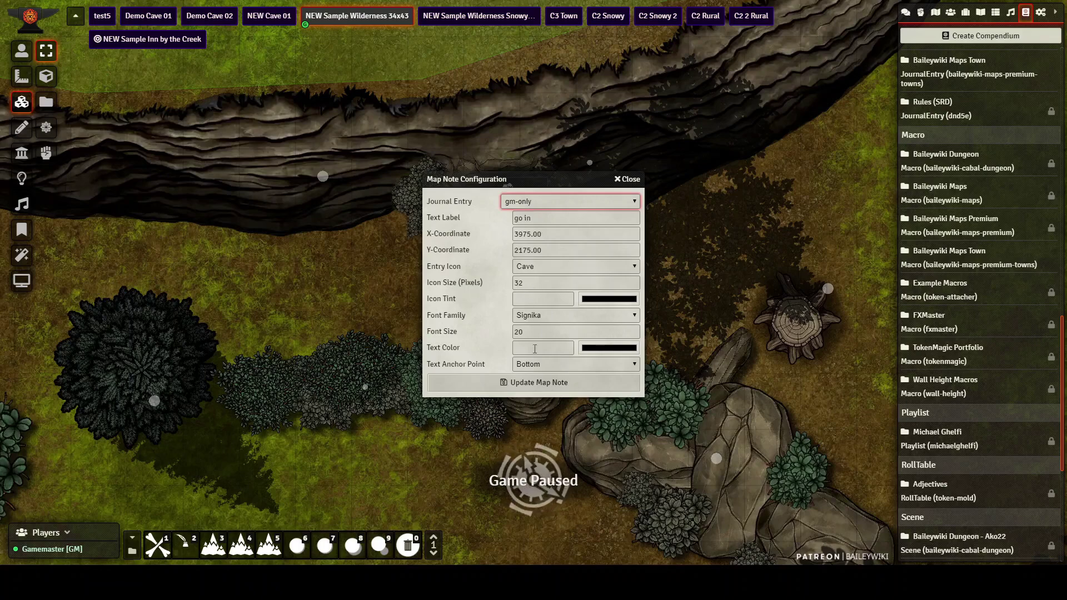
pyautogui.click(553, 387)
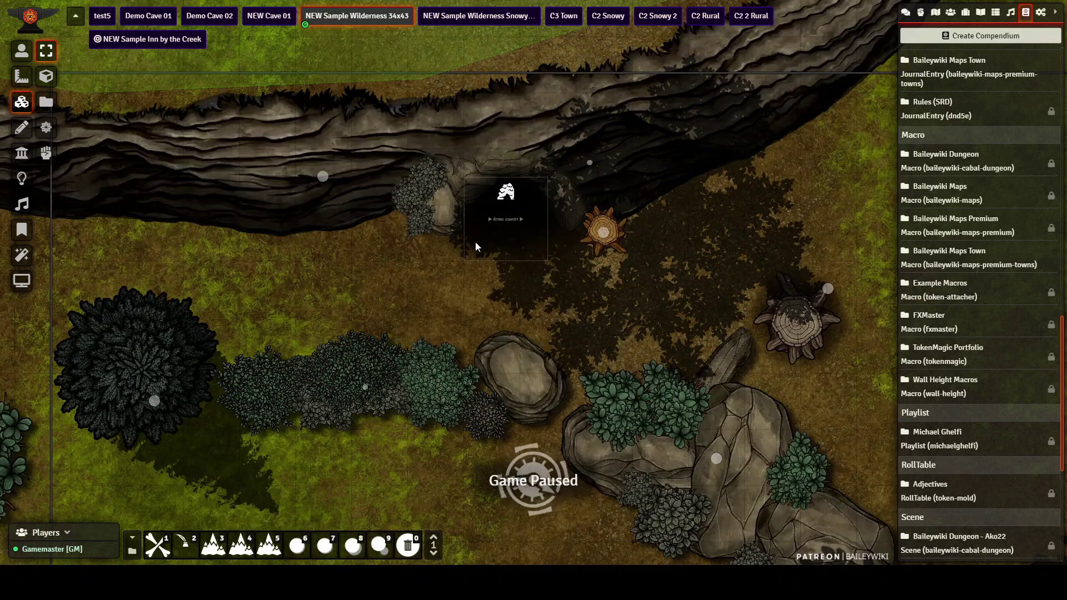
# Turn on TA Quick Edit and review the Multilevel teleport settings of the drawing around the cave entrance
pyautogui.scroll(3, 459, 249)
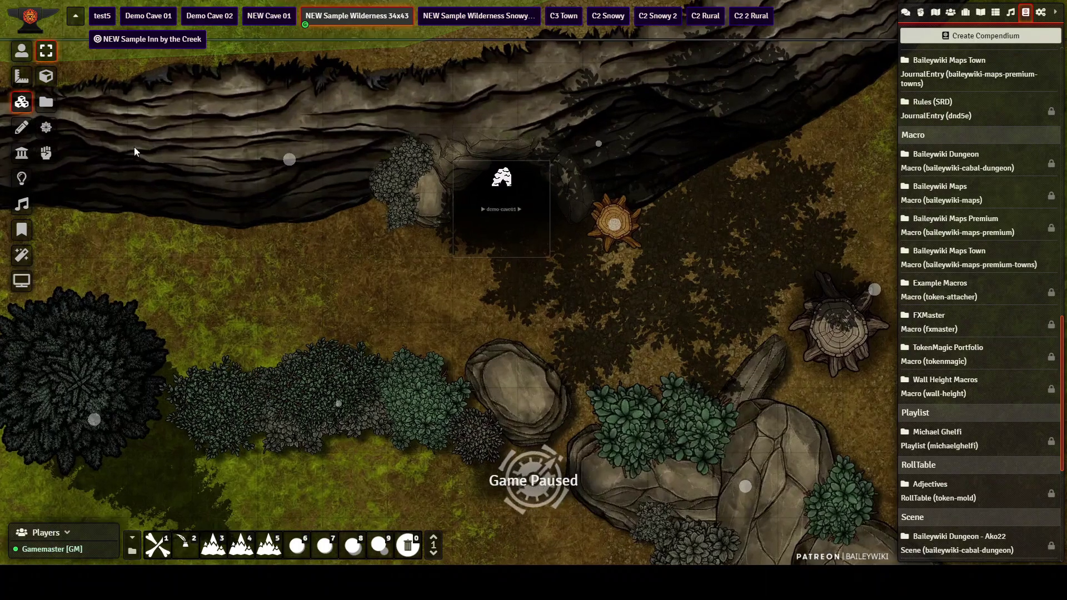
pyautogui.click(22, 129)
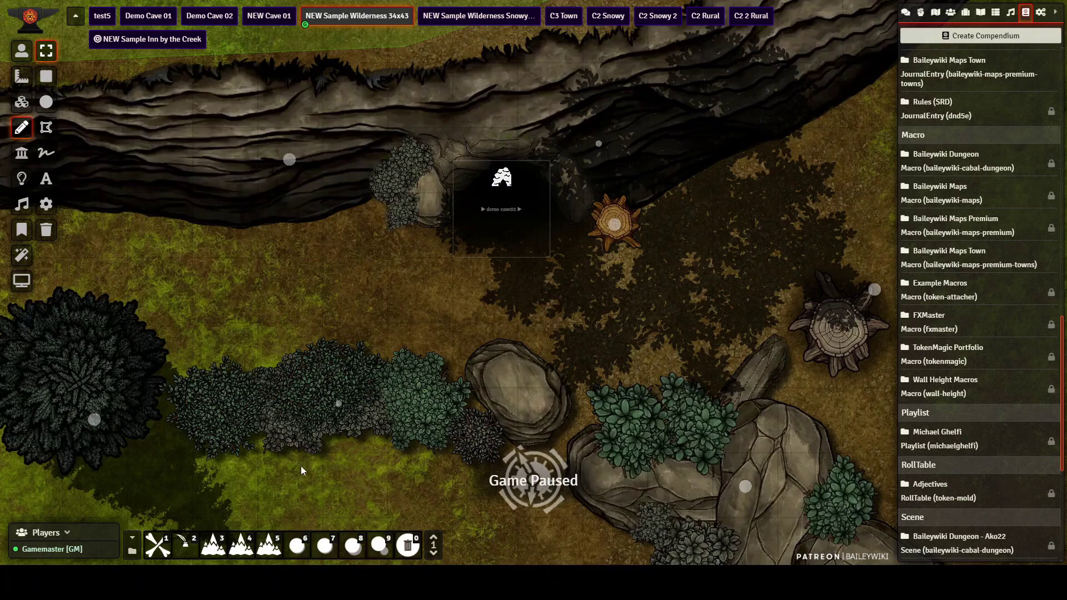
pyautogui.click(185, 548)
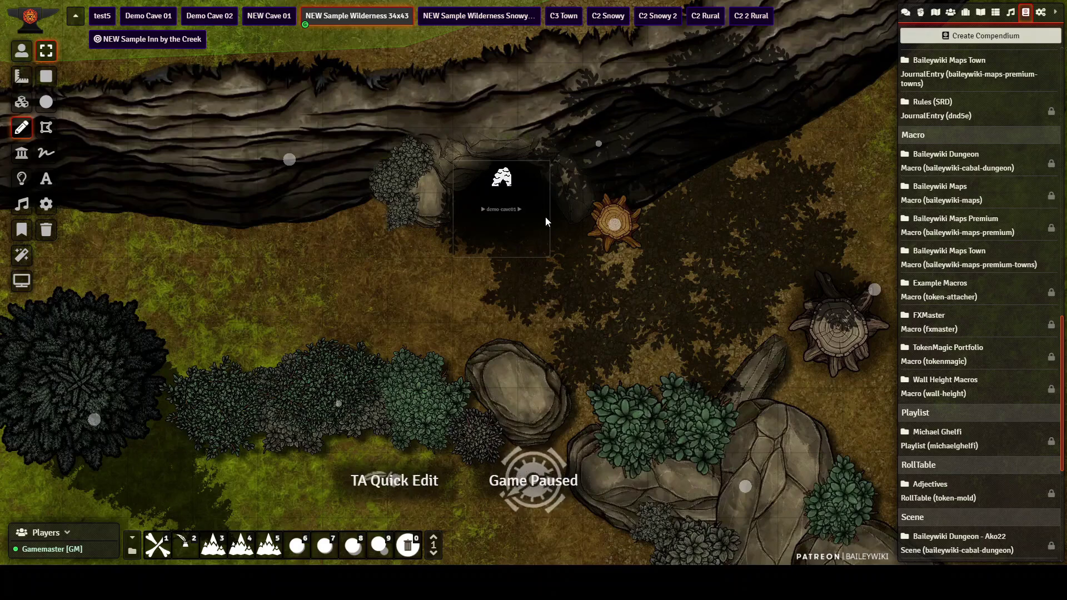
pyautogui.doubleClick(474, 208)
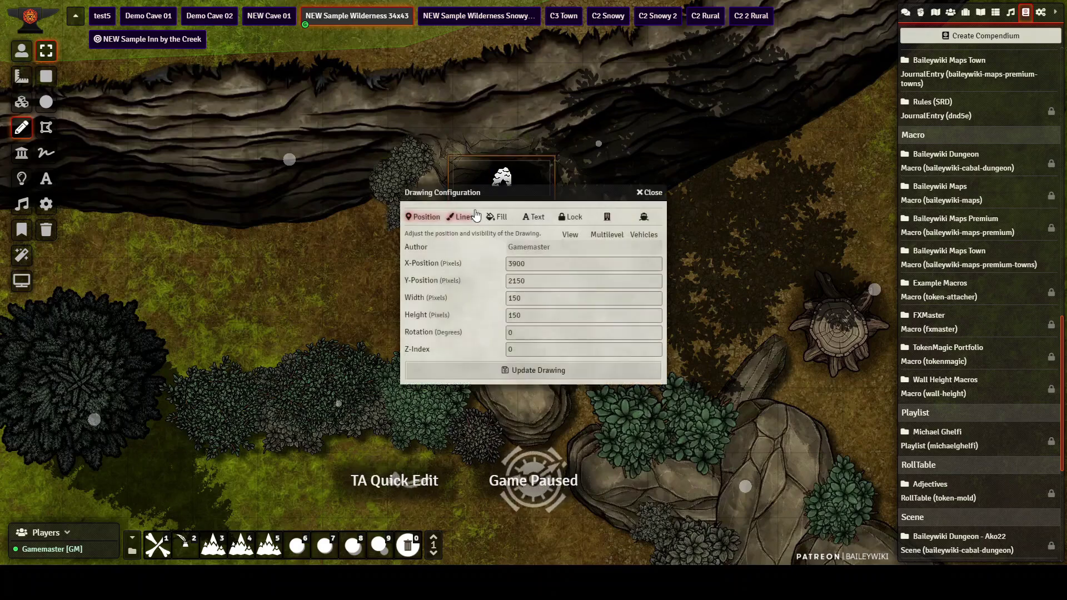
pyautogui.click(608, 217)
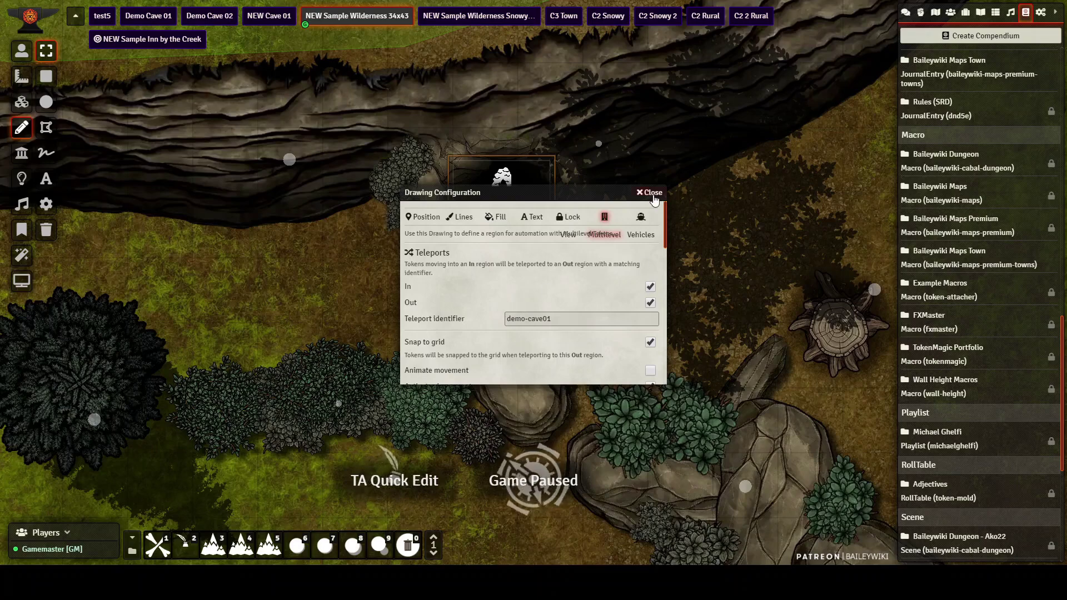
pyautogui.scroll(-2, 632, 368)
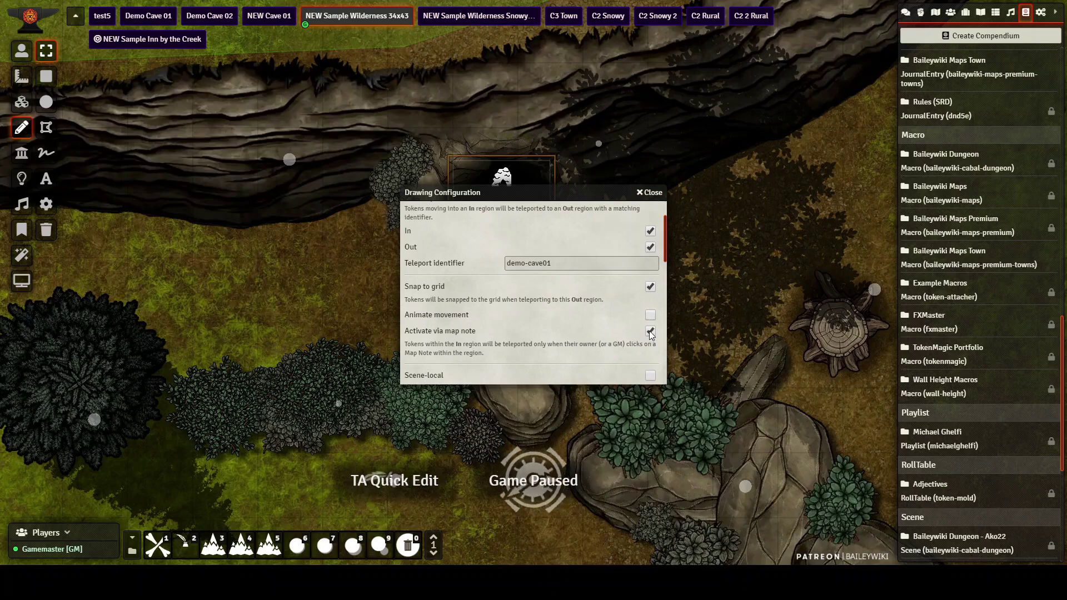
pyautogui.click(651, 194)
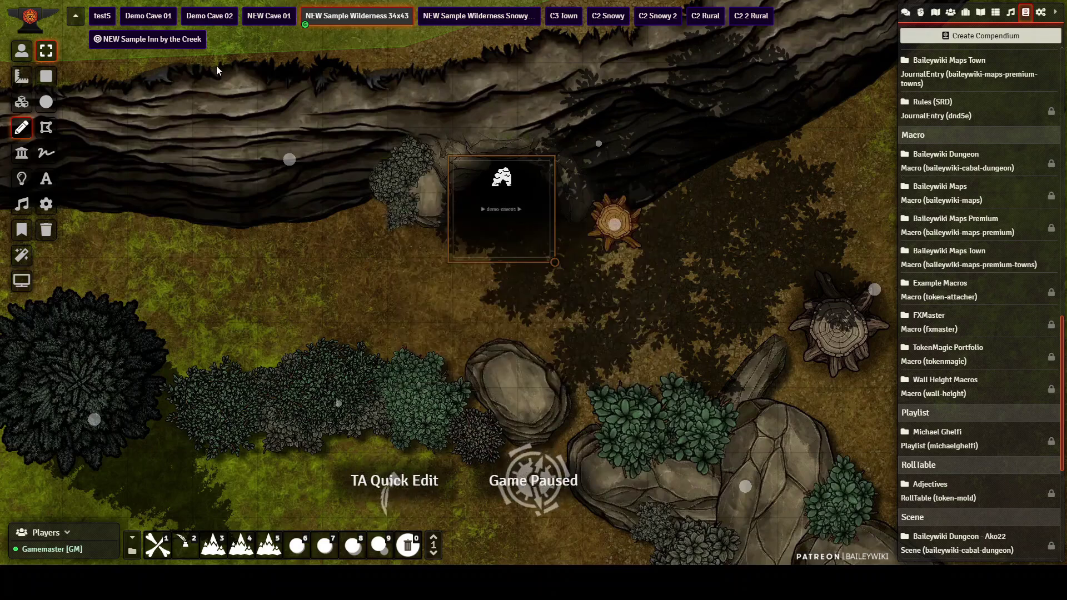
# Return to the token controls, open the Demo Cave 01 scene, and look over its entrance region and passage
pyautogui.click(21, 52)
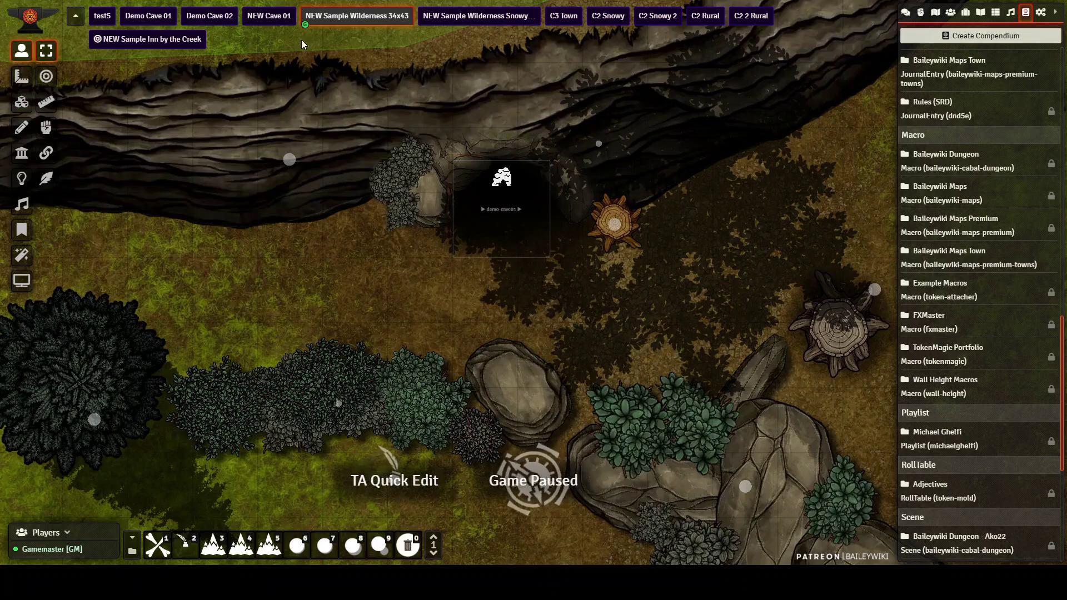
pyautogui.click(151, 16)
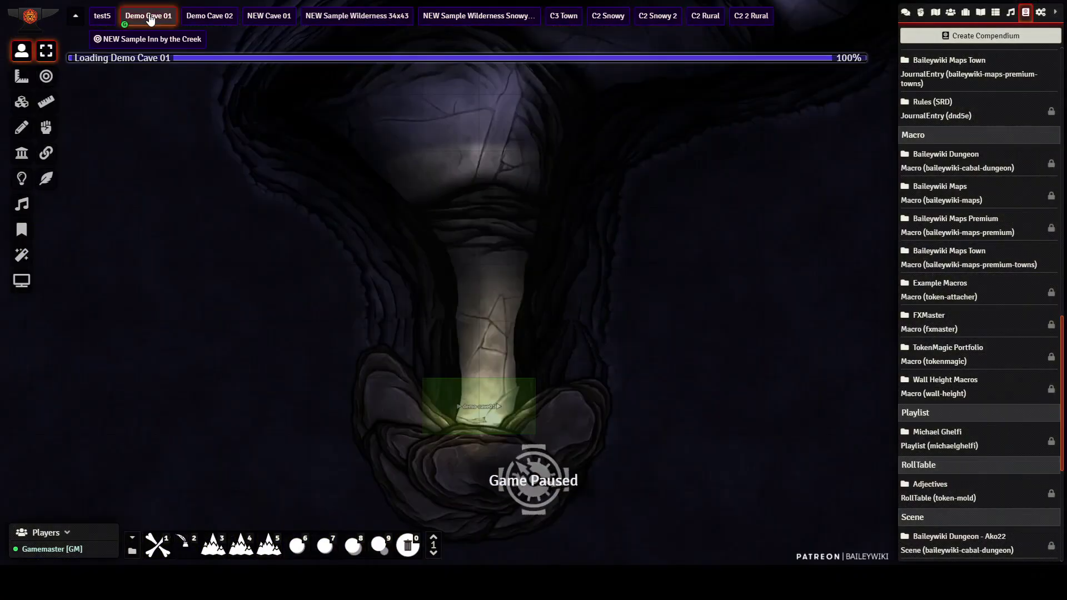
pyautogui.scroll(-8, 542, 255)
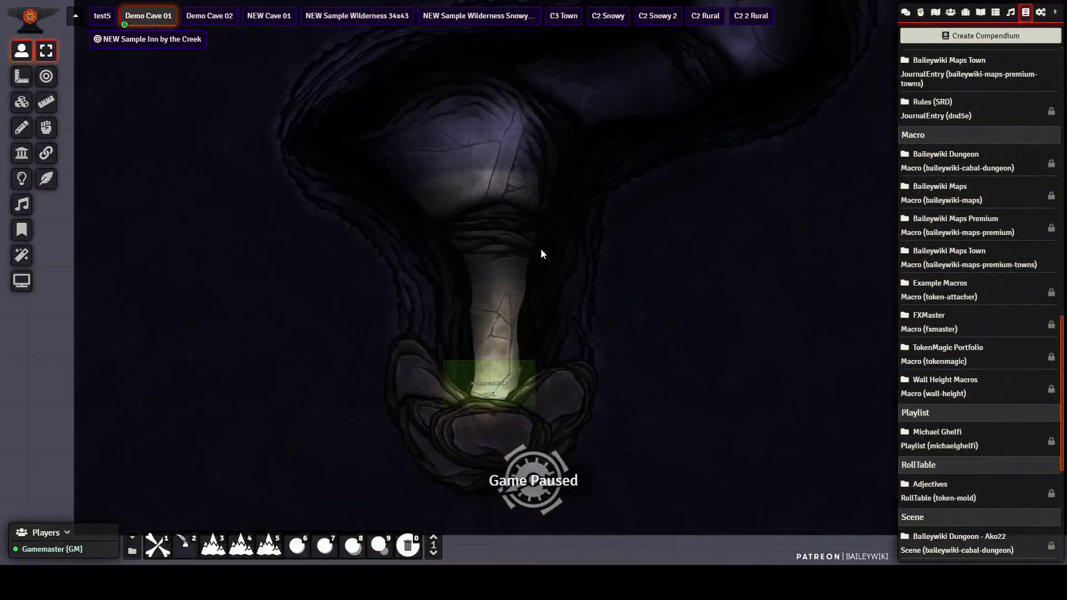
pyautogui.moveTo(543, 249); pyautogui.dragTo(511, 198)
pyautogui.scroll(7, 512, 198)
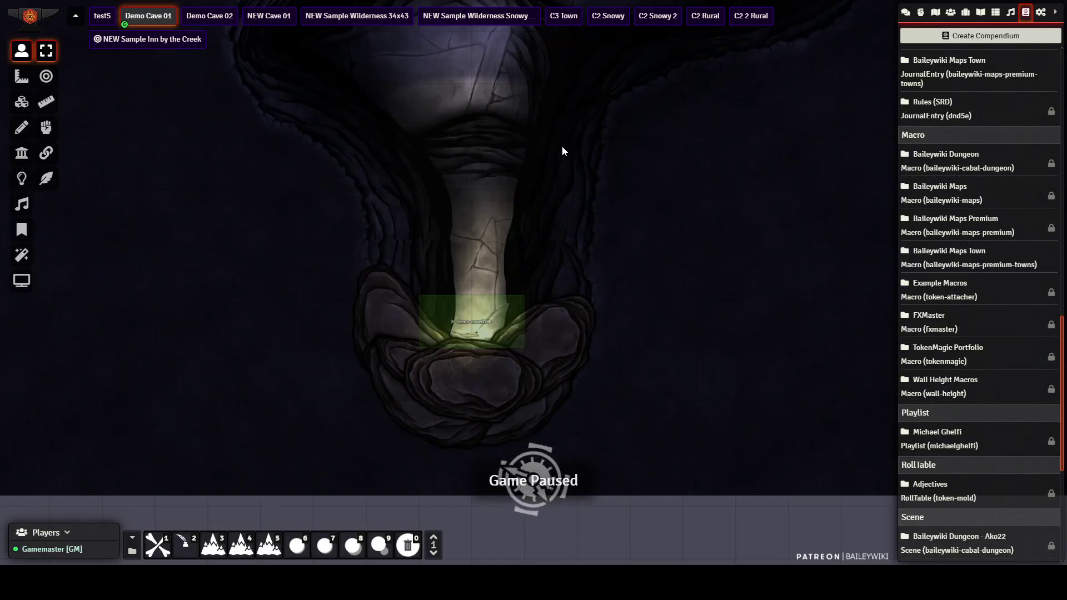
pyautogui.moveTo(562, 154); pyautogui.dragTo(472, 363)
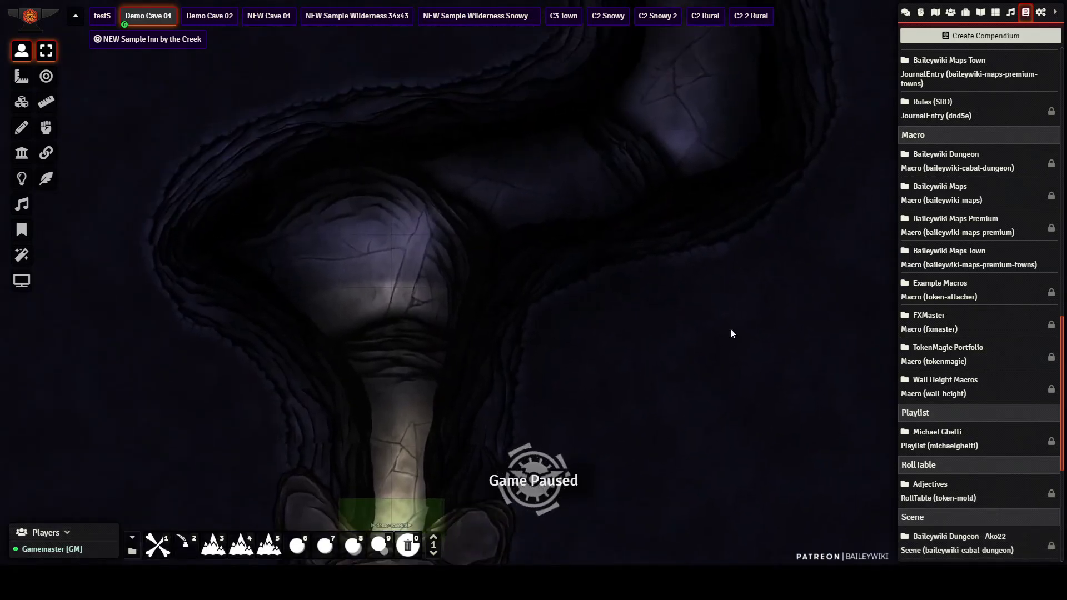
# Show the walls of Demo Cave 01 and examine them along the winding passage and around the large chamber
pyautogui.click(21, 153)
pyautogui.scroll(-2, 624, 119)
pyautogui.scroll(-4, 624, 115)
pyautogui.moveTo(624, 116); pyautogui.dragTo(576, 160)
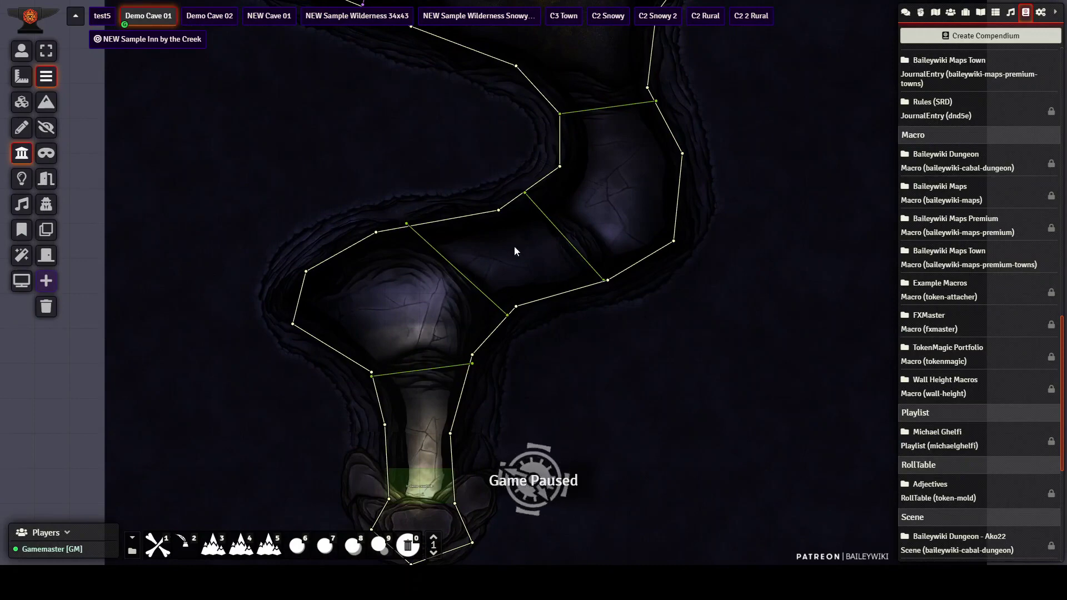
pyautogui.moveTo(629, 167); pyautogui.dragTo(628, 223)
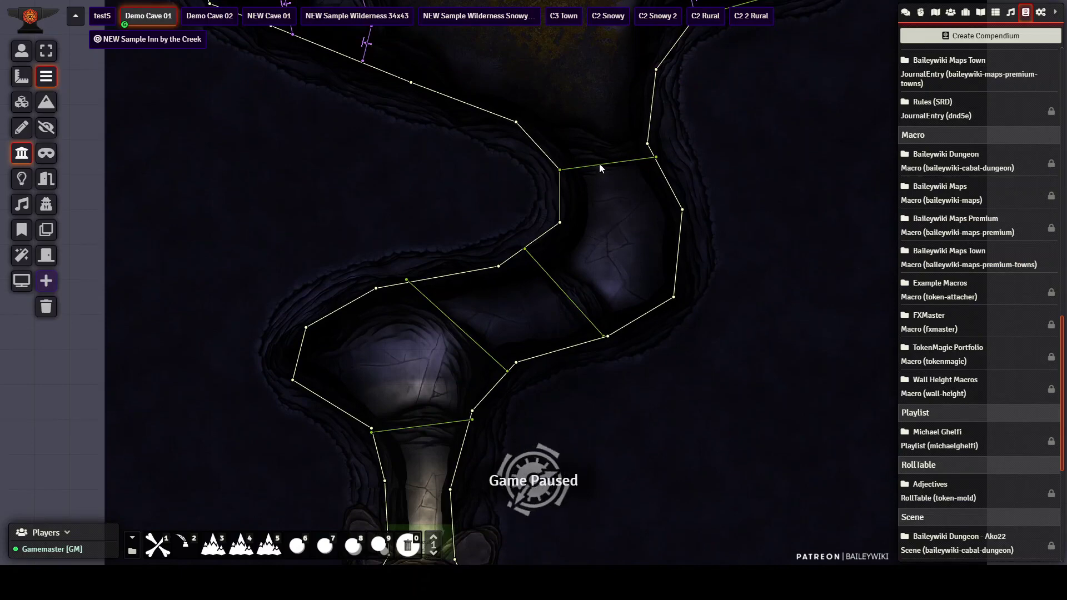
pyautogui.moveTo(600, 182); pyautogui.dragTo(585, 420)
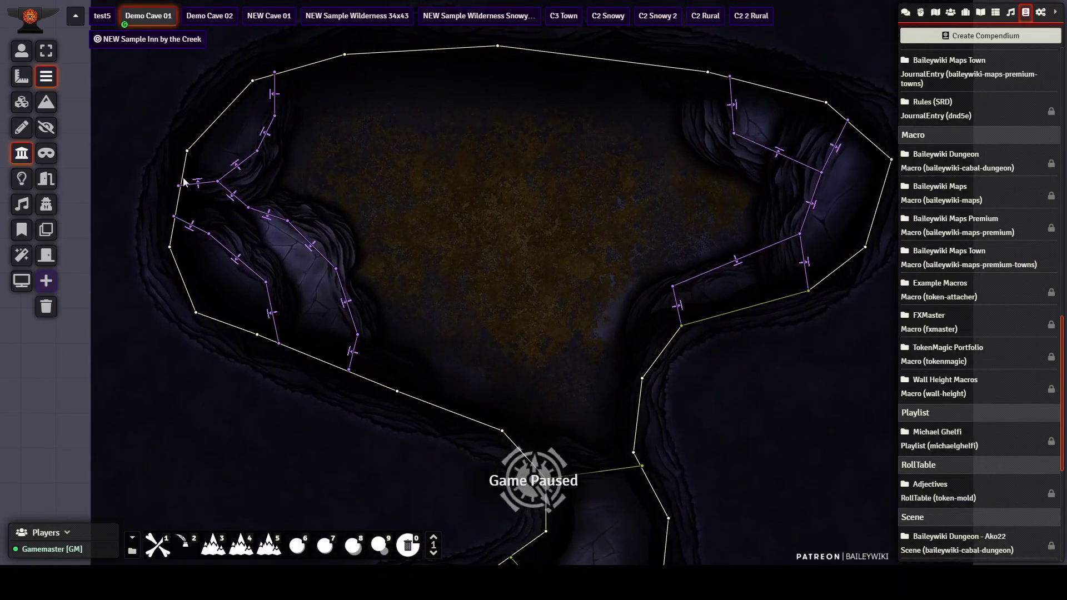
pyautogui.moveTo(756, 383); pyautogui.dragTo(791, 83)
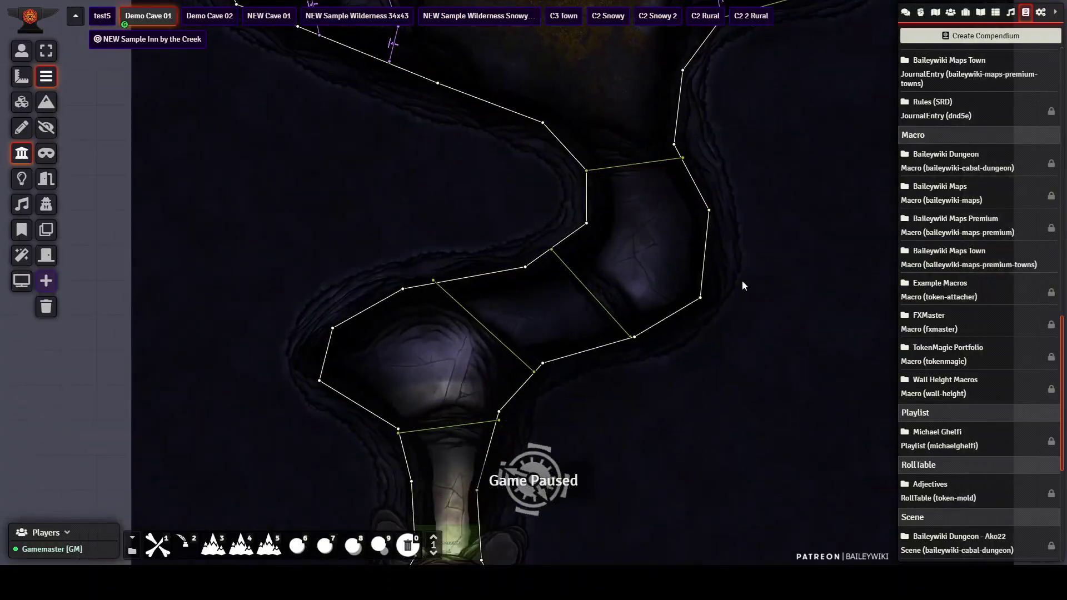
pyautogui.moveTo(742, 280); pyautogui.dragTo(752, 250)
# Open the NEW Sample Wilderness Snowy scene and browse the snowy wilderness prefabs in the filtered actor list
pyautogui.click(479, 15)
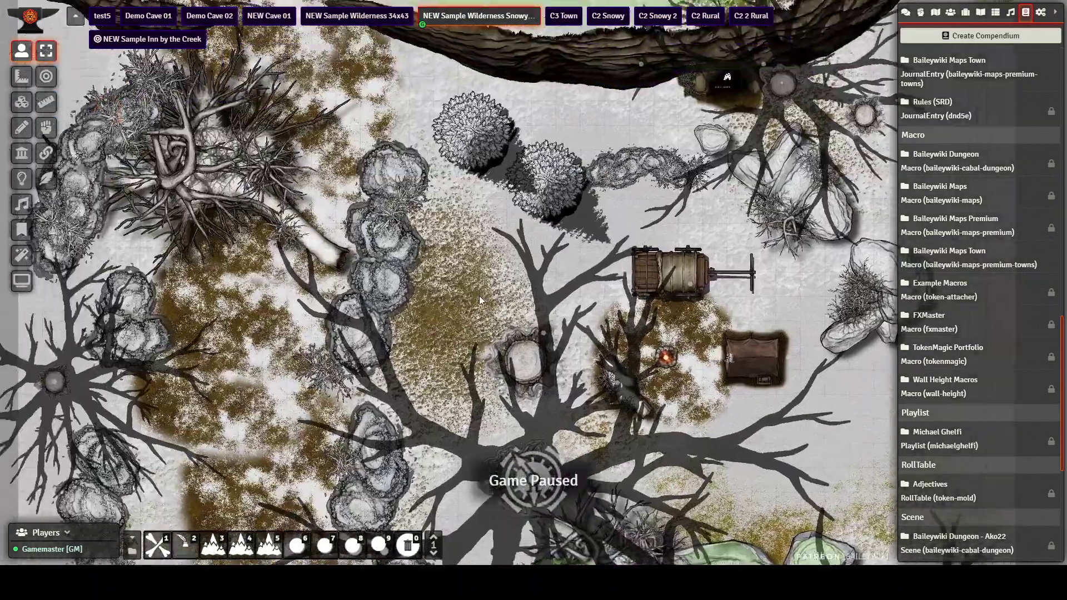
pyautogui.moveTo(479, 300); pyautogui.dragTo(456, 312)
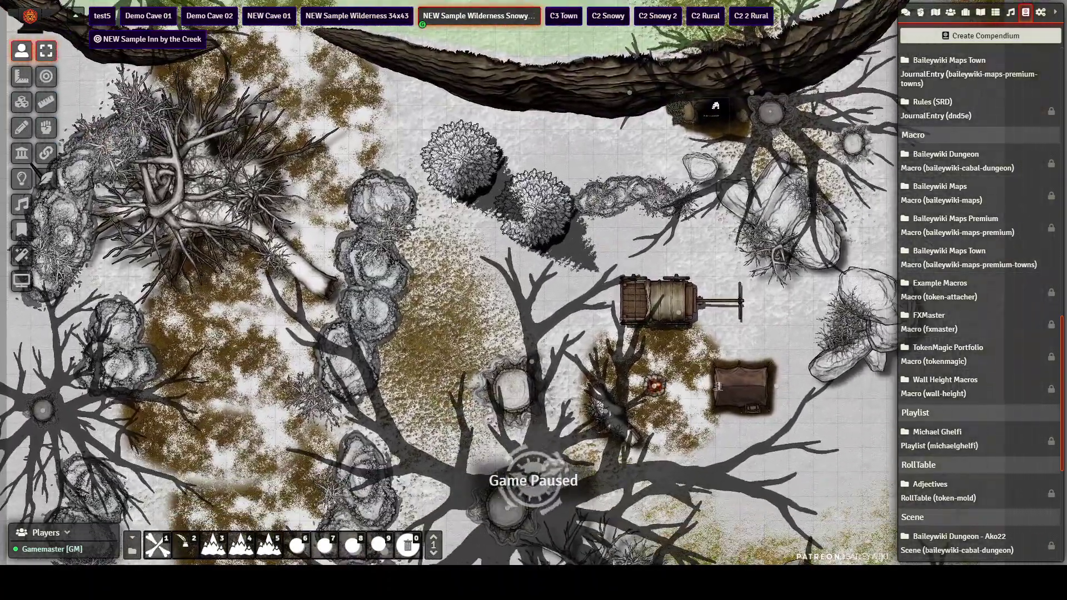
pyautogui.click(951, 12)
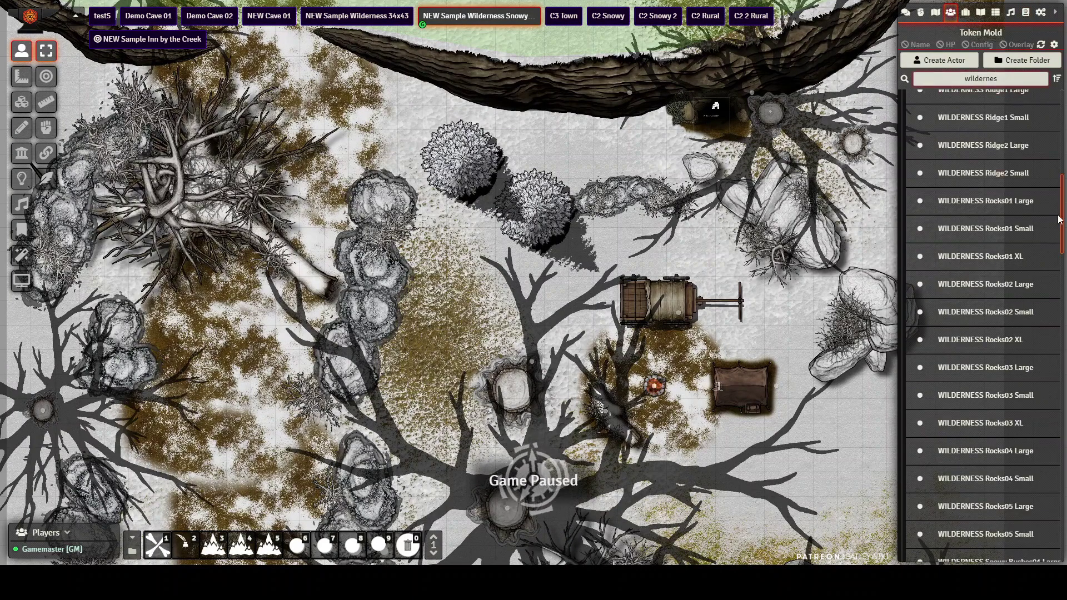
pyautogui.scroll(-10, 984, 167)
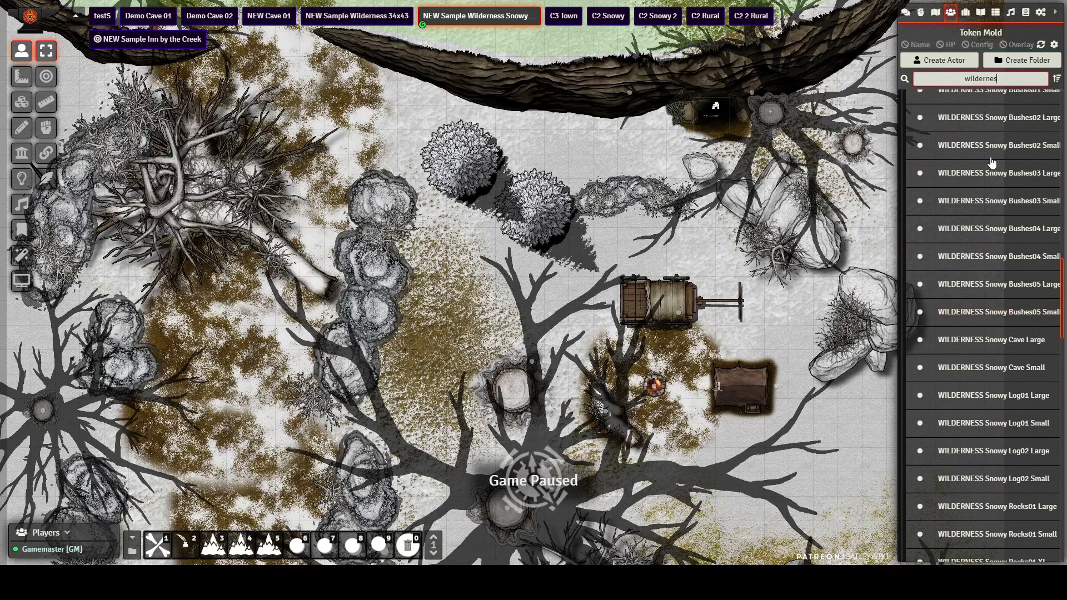
pyautogui.scroll(-10, 969, 217)
# Open the NEW Sample Inn by the Creek scene and look over the inn, frozen river and wooden bridge
pyautogui.click(164, 40)
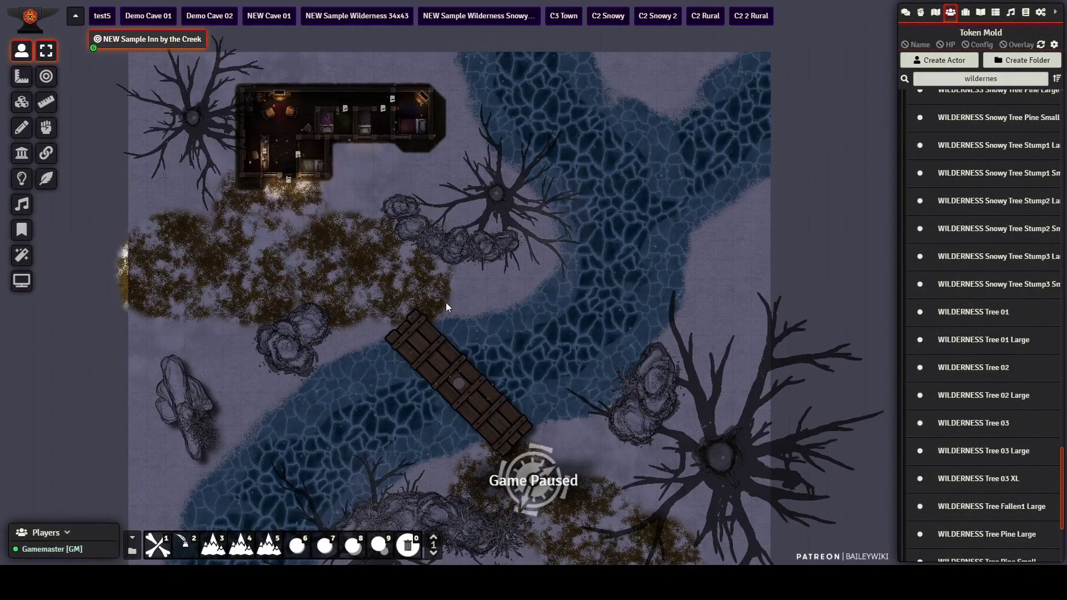
pyautogui.moveTo(525, 288); pyautogui.dragTo(542, 55)
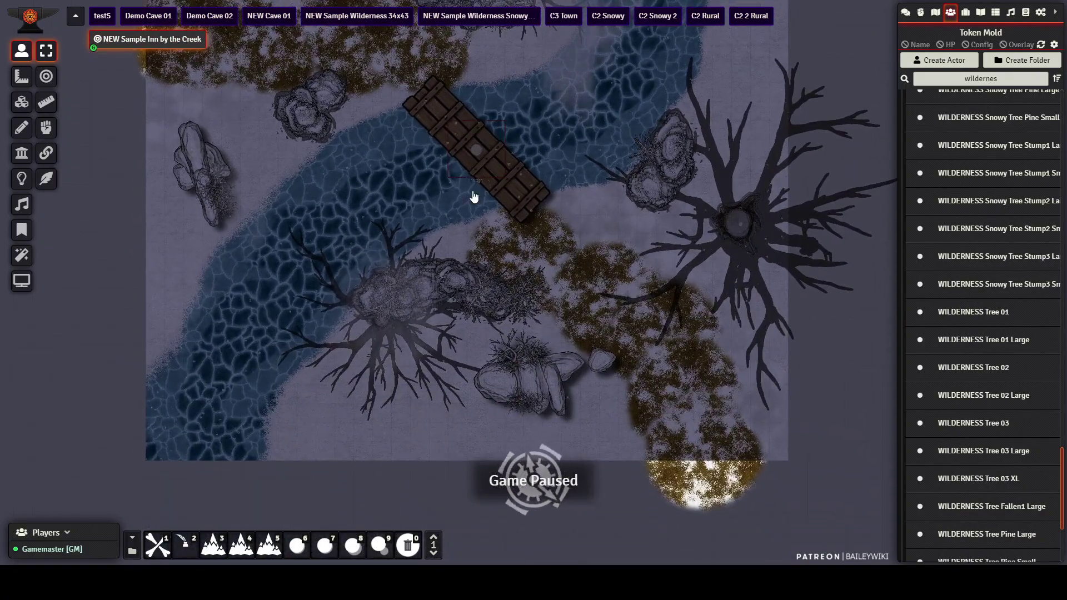
pyautogui.moveTo(600, 159); pyautogui.dragTo(649, 234)
pyautogui.press('Up')
pyautogui.press('Right')
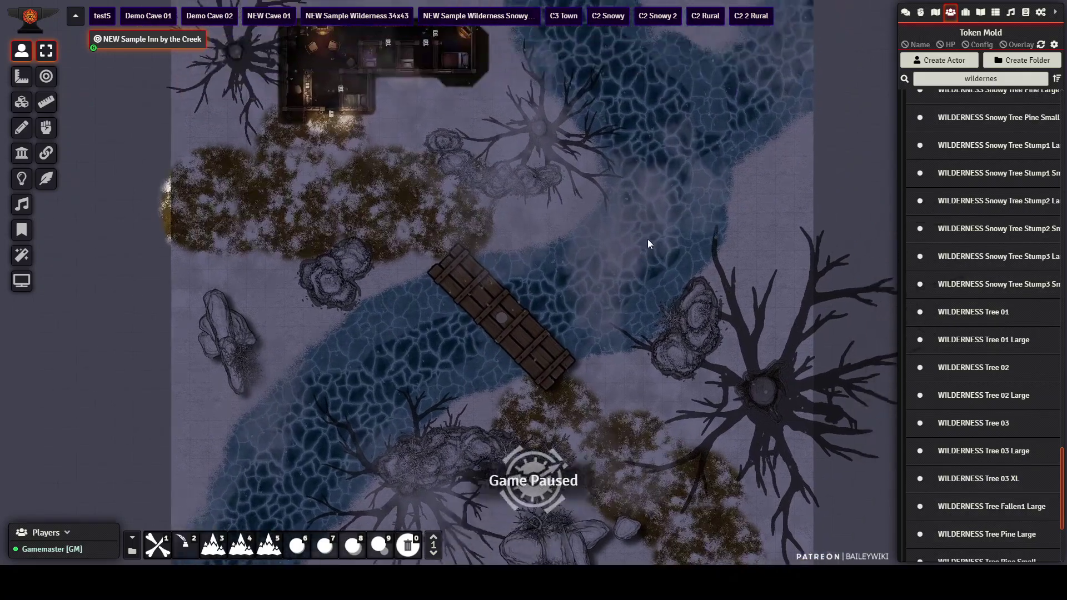
pyautogui.press('Up')
pyautogui.press('Right')
pyautogui.moveTo(662, 236); pyautogui.dragTo(783, 139)
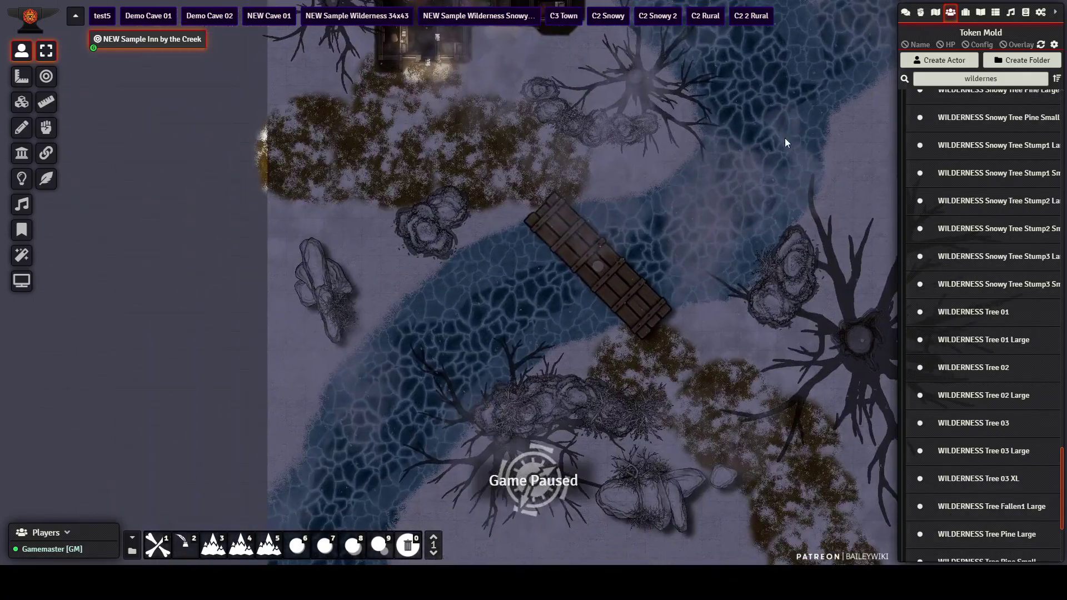
# Switch to the tile controls and inspect the tiles making up the ground patches on both sides of the river
pyautogui.click(22, 101)
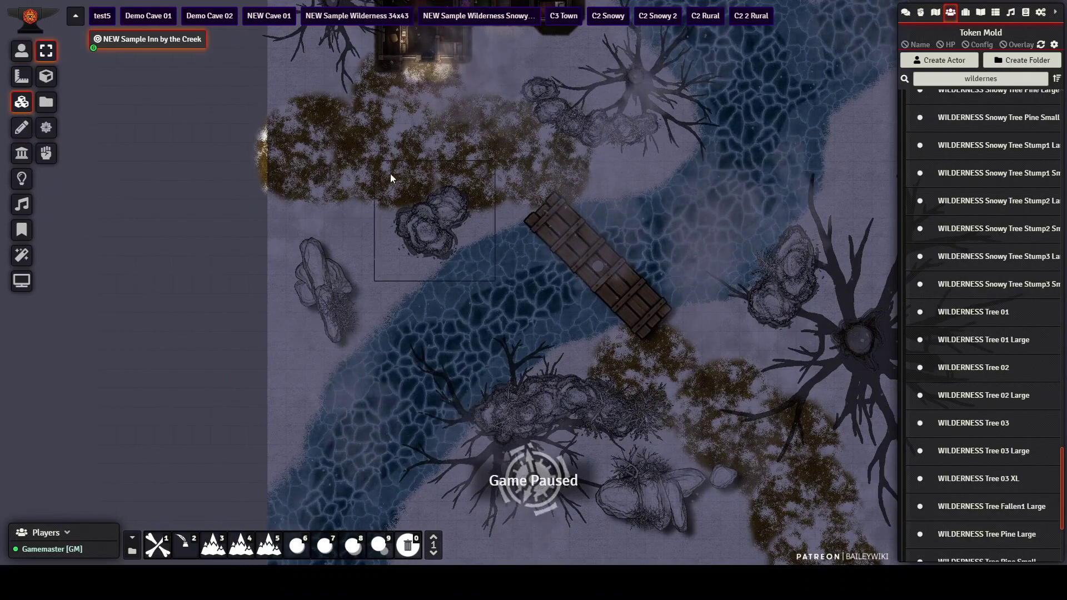
pyautogui.moveTo(349, 142)
pyautogui.mouseDown()
pyautogui.moveTo(376, 137)
pyautogui.moveTo(348, 151)
pyautogui.mouseUp()
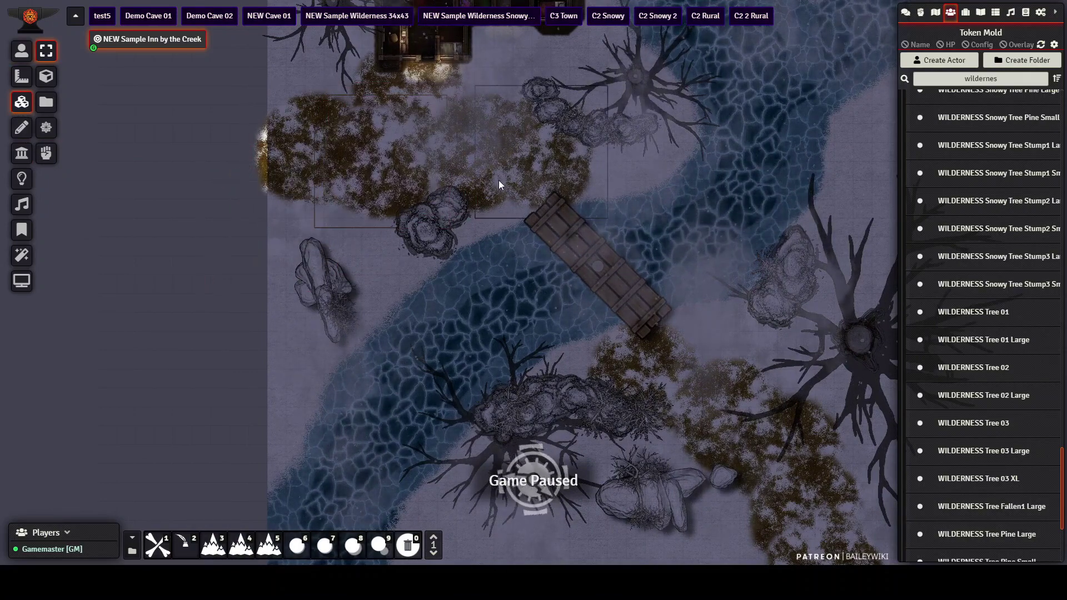
pyautogui.moveTo(716, 293); pyautogui.dragTo(704, 159)
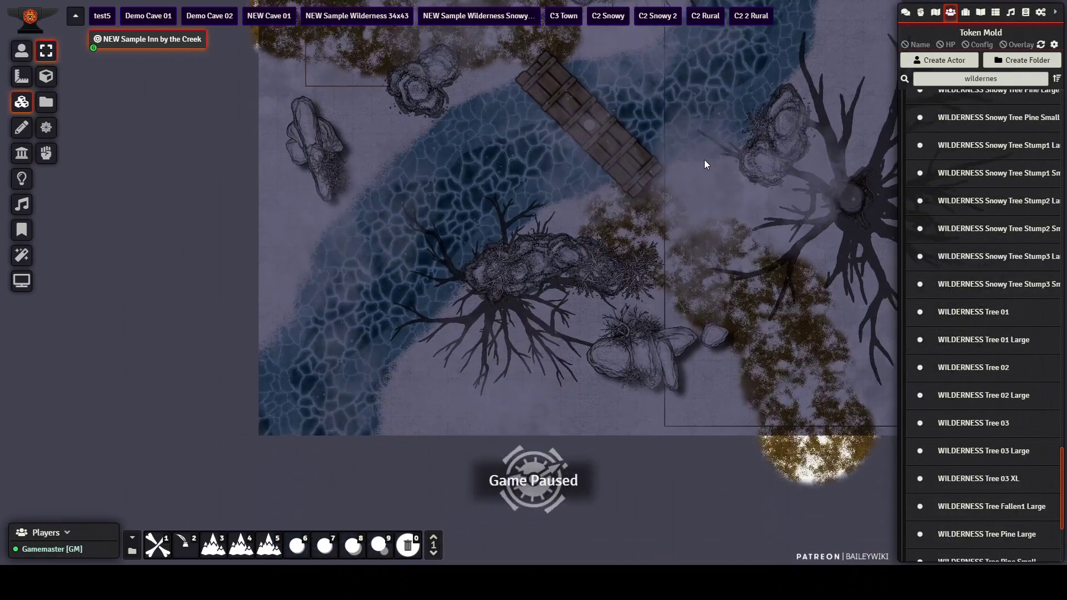
# Examine the lit rooms of the inn, the ground patches and the wooden bridge in the current scene
pyautogui.moveTo(674, 310); pyautogui.dragTo(720, 515)
pyautogui.scroll(8, 619, 396)
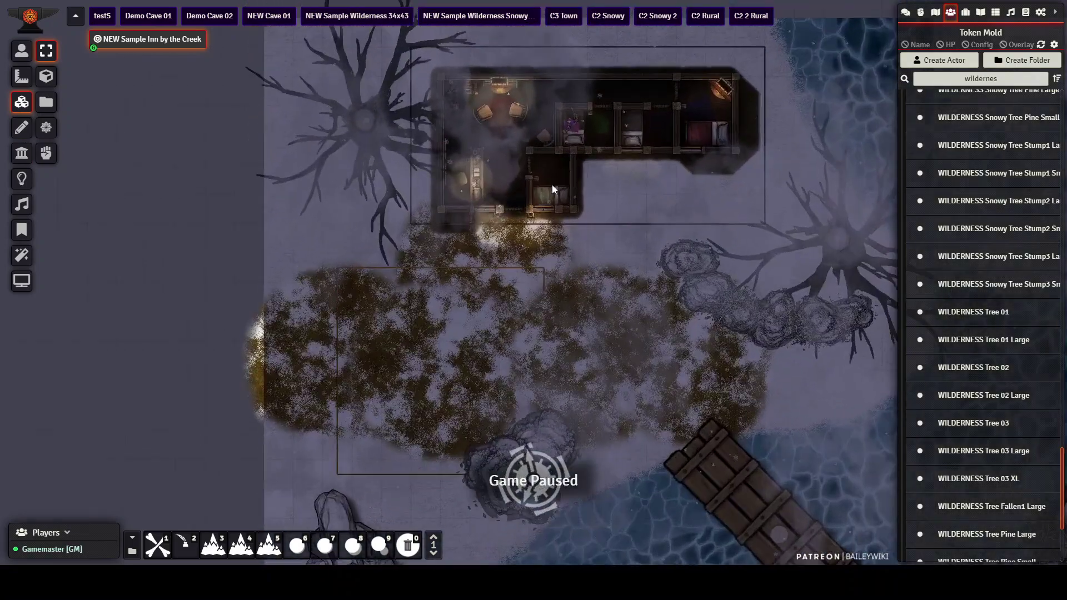
pyautogui.moveTo(610, 310); pyautogui.dragTo(565, 375)
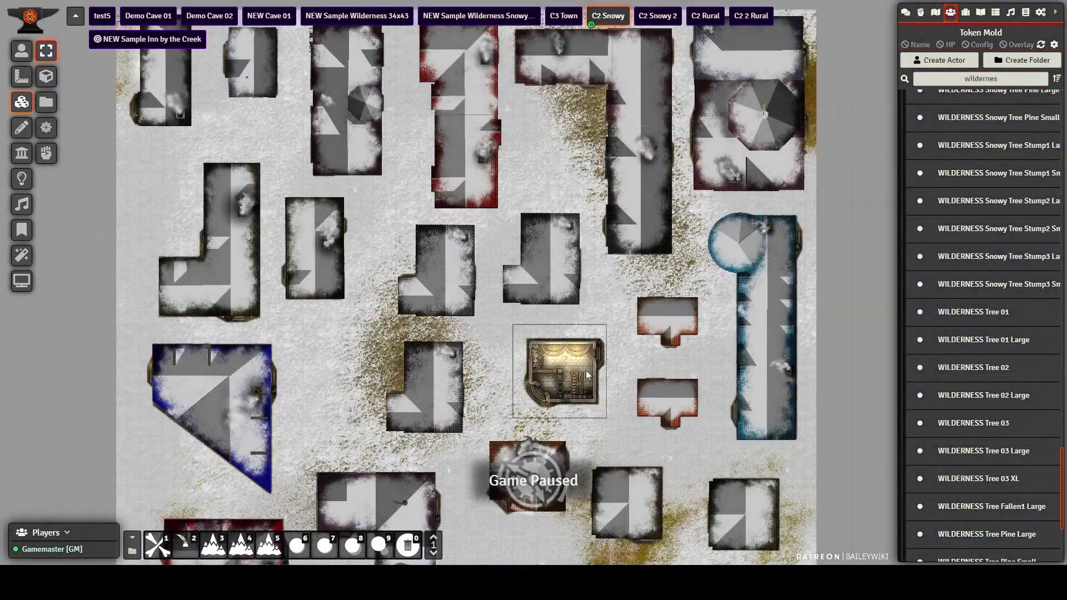
# Open the C2 Snowy scene and look over its snow-covered buildings, checking furnished and empty interiors beneath the roofs
pyautogui.scroll(10, 611, 305)
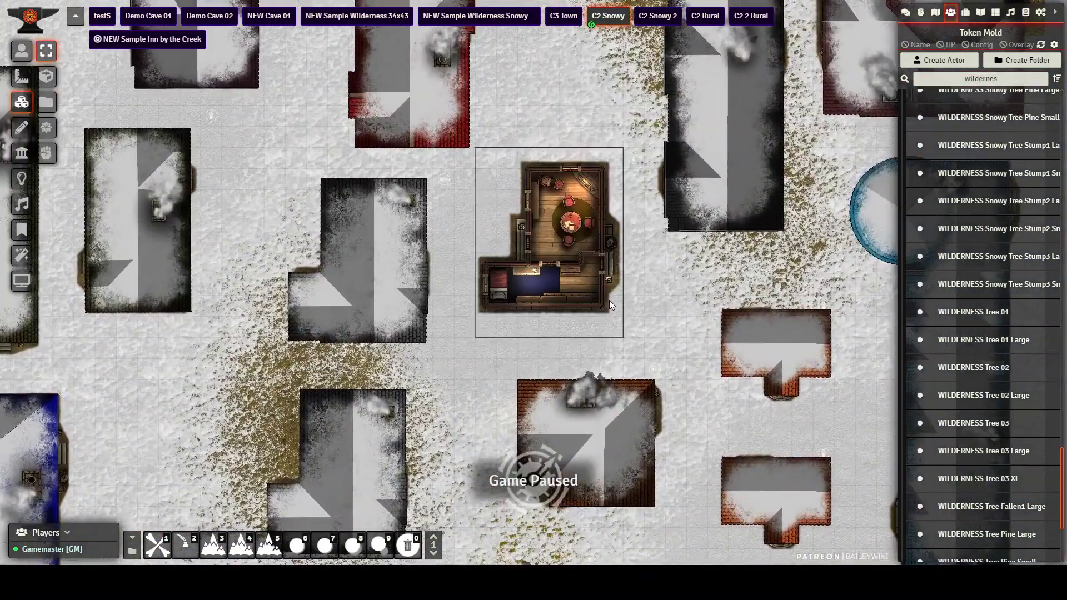
pyautogui.scroll(1, 577, 234)
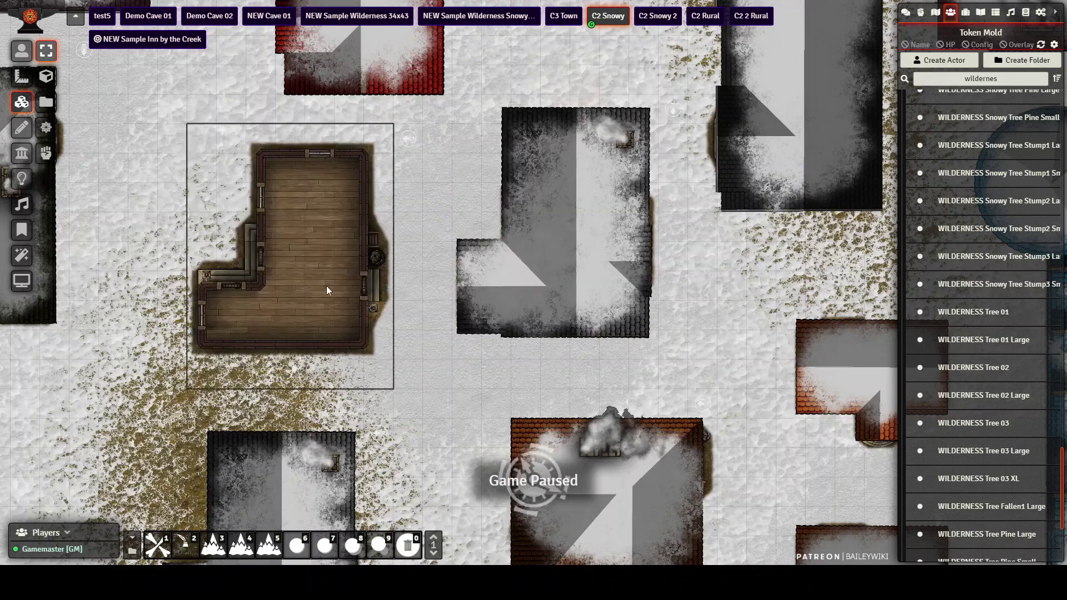
pyautogui.scroll(-15, 639, 287)
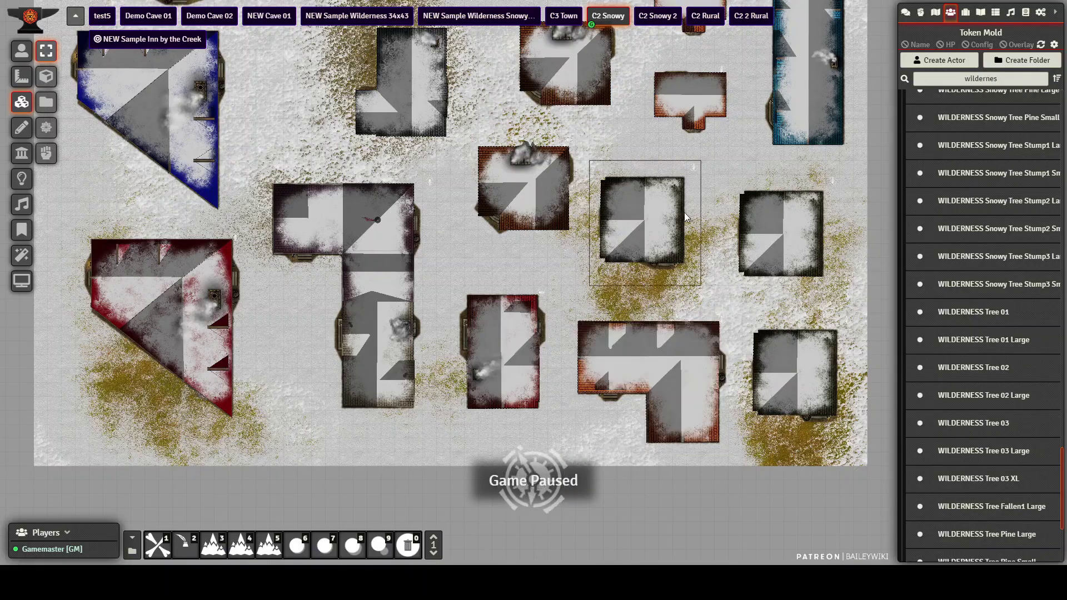
pyautogui.moveTo(714, 167); pyautogui.dragTo(761, 427)
pyautogui.moveTo(305, 340); pyautogui.dragTo(512, 234)
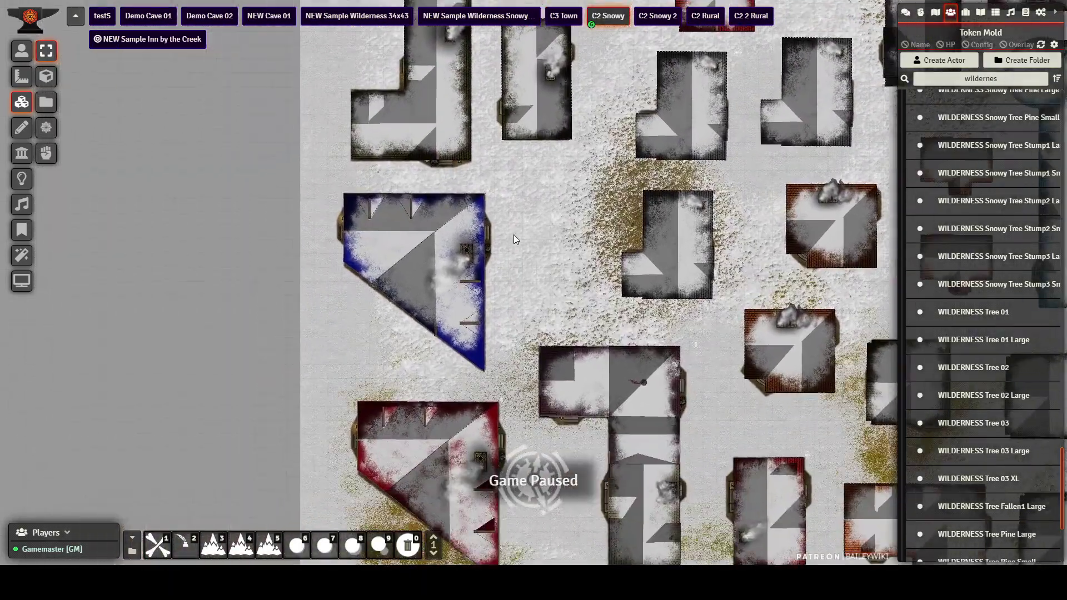
# Examine the interior of the triangular blue-roofed building, from the weapon and armour displays to the bedroom and stone-floored storeroom
pyautogui.scroll(20, 448, 253)
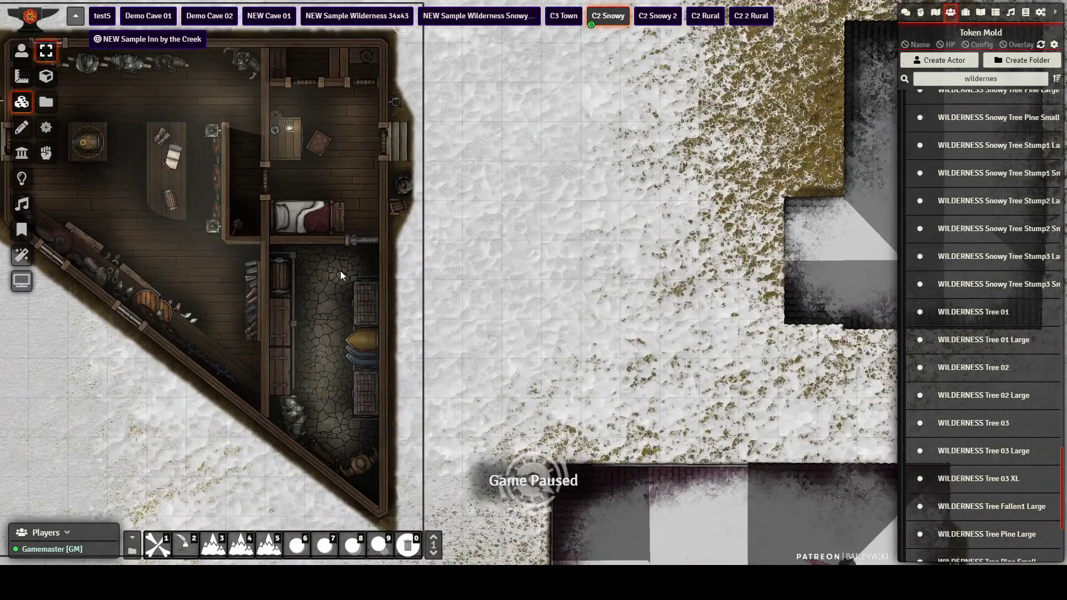
pyautogui.scroll(1, 340, 271)
pyautogui.moveTo(384, 259); pyautogui.dragTo(707, 285)
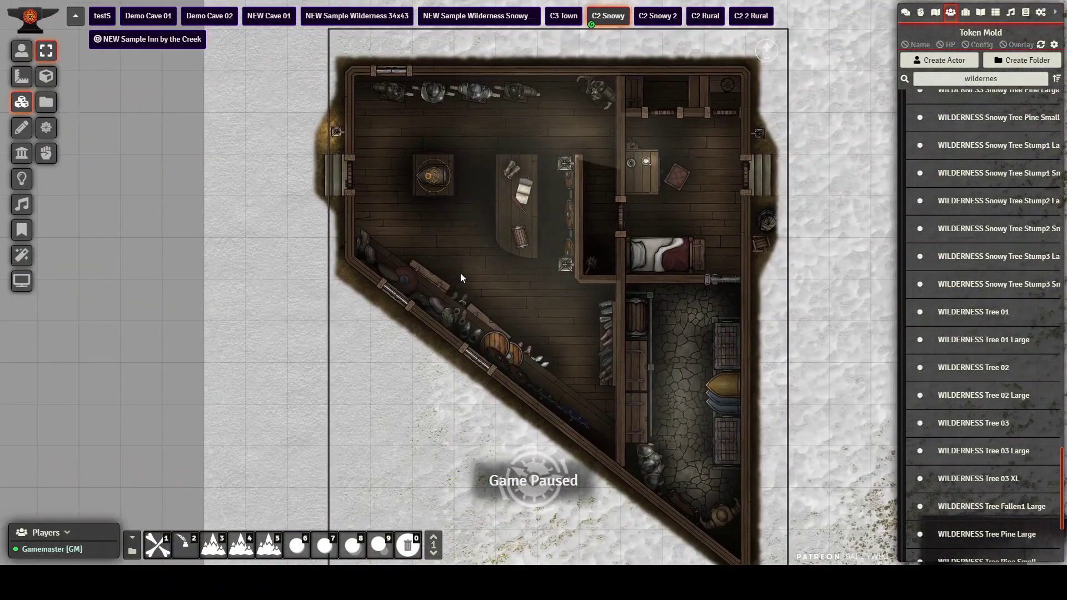
pyautogui.scroll(2, 460, 272)
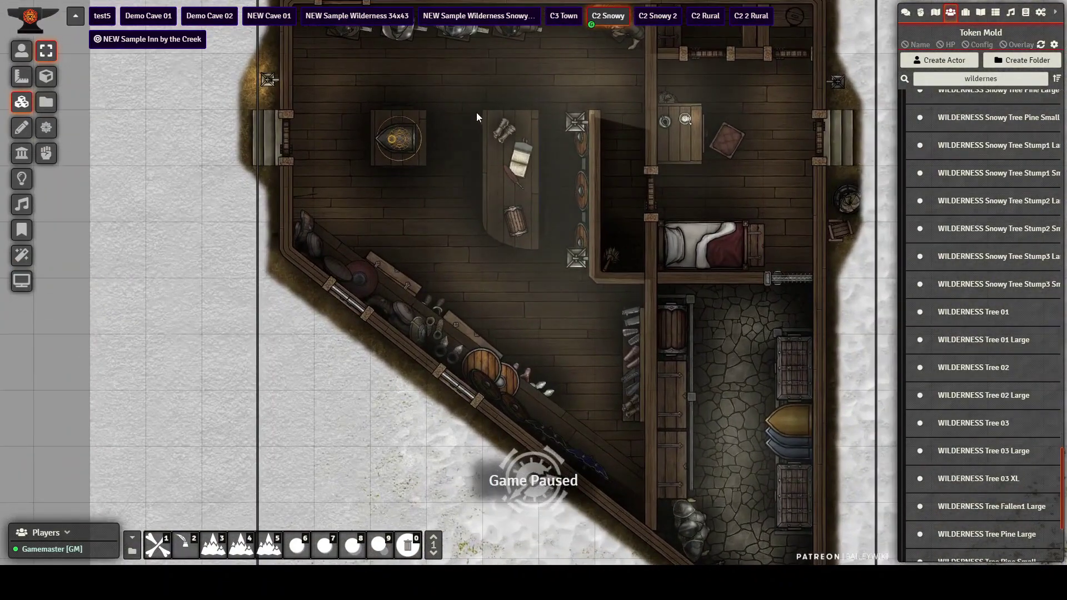
pyautogui.moveTo(496, 207); pyautogui.dragTo(477, 294)
pyautogui.moveTo(743, 337); pyautogui.dragTo(586, 118)
pyautogui.scroll(-10, 577, 111)
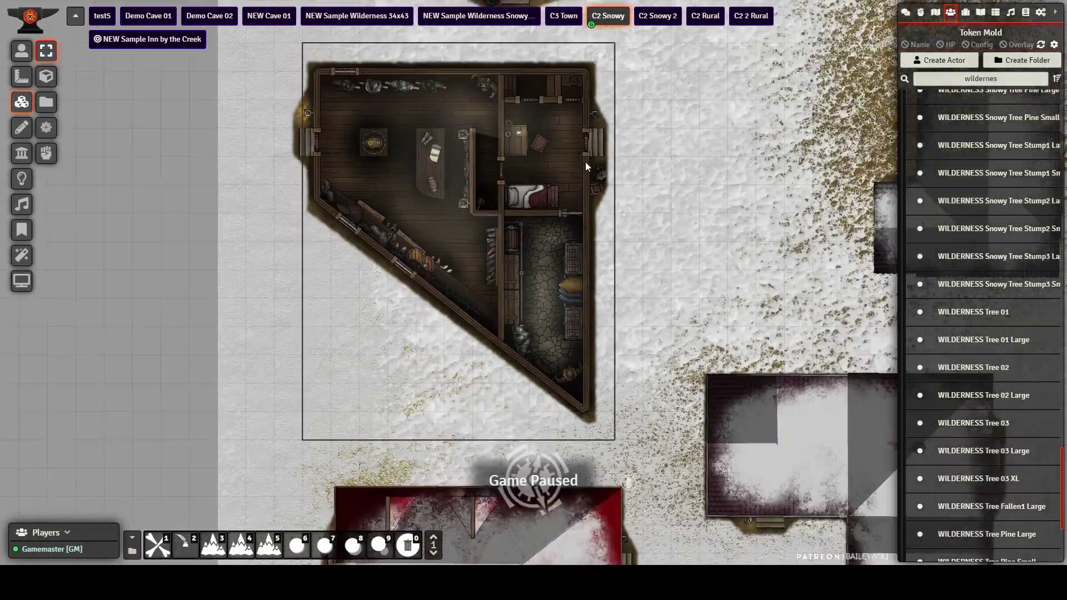
pyautogui.scroll(-12, 585, 167)
pyautogui.moveTo(585, 167); pyautogui.dragTo(158, 306)
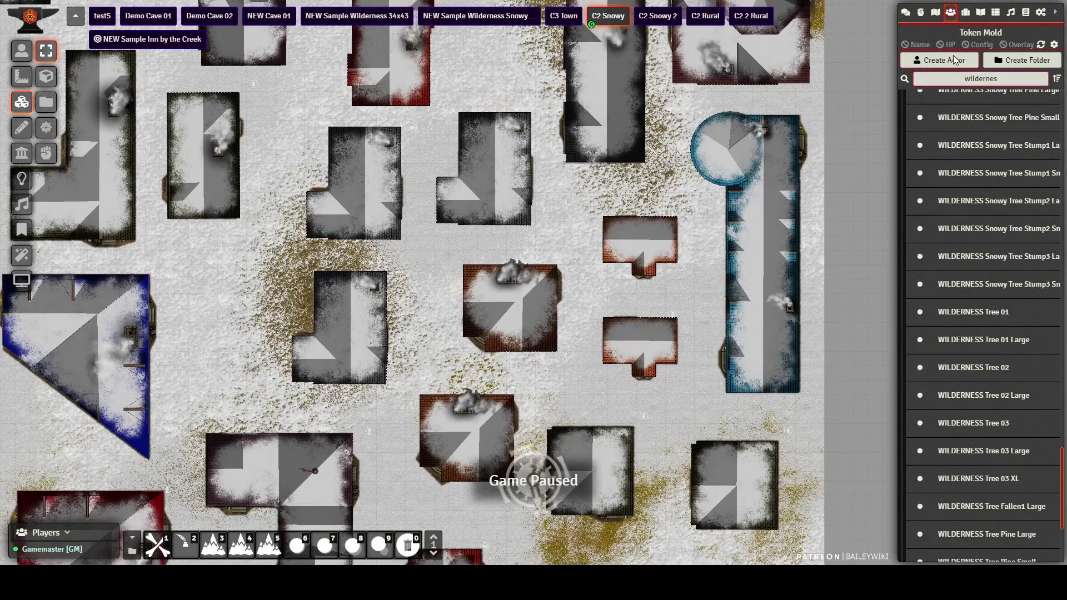
# Filter the actor list by "rural" and browse the Rural Snowy and Class 3 Buildings Rural prefabs
pyautogui.moveTo(1000, 79); pyautogui.dragTo(932, 73)
pyautogui.write('rural')
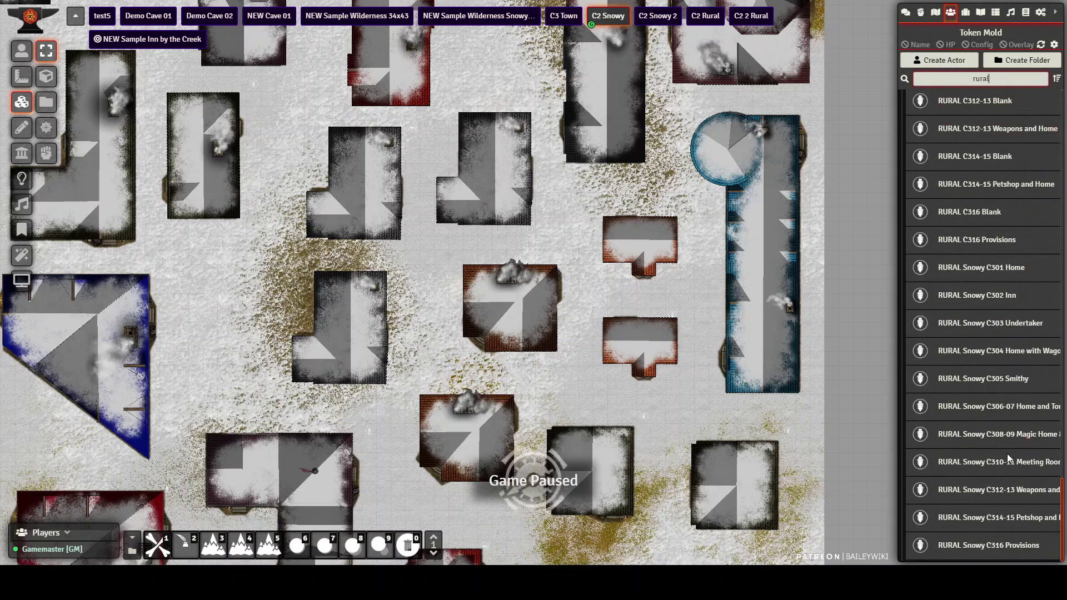
pyautogui.moveTo(1005, 458); pyautogui.dragTo(412, 408)
pyautogui.scroll(-3, 556, 246)
pyautogui.moveTo(579, 382); pyautogui.dragTo(532, 318)
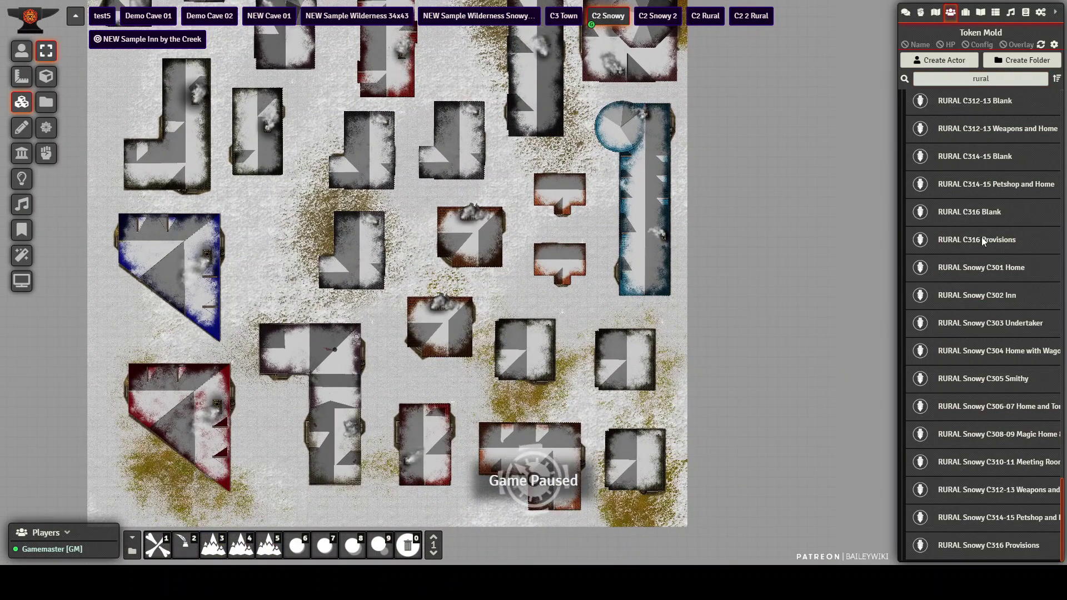
pyautogui.scroll(9, 979, 167)
pyautogui.scroll(6, 978, 162)
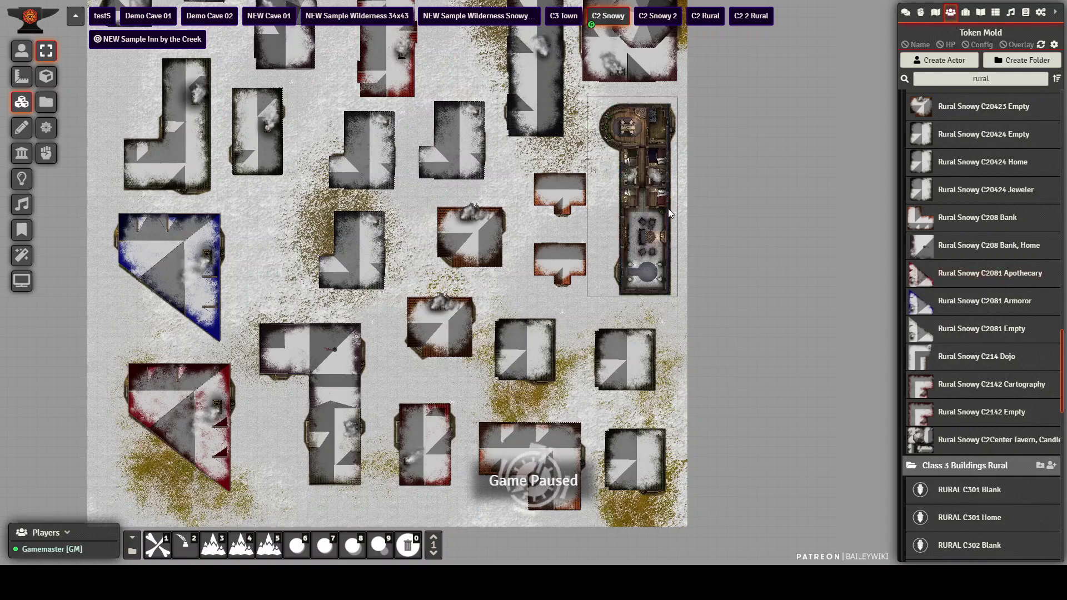
# Inspect the empty stone-floored interior of the small orange-roofed building and the larger buildings around it
pyautogui.scroll(10, 669, 208)
pyautogui.moveTo(640, 181); pyautogui.dragTo(562, 374)
pyautogui.moveTo(496, 369); pyautogui.dragTo(553, 209)
pyautogui.scroll(6, 489, 297)
pyautogui.scroll(5, 493, 295)
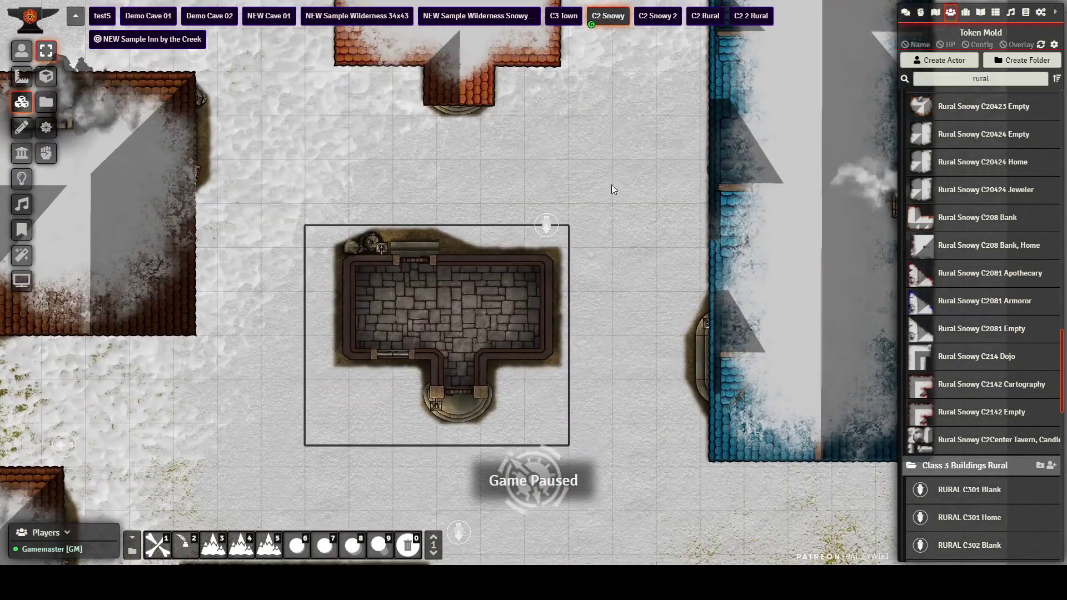
pyautogui.moveTo(612, 175); pyautogui.dragTo(306, 485)
pyautogui.scroll(-8, 549, 235)
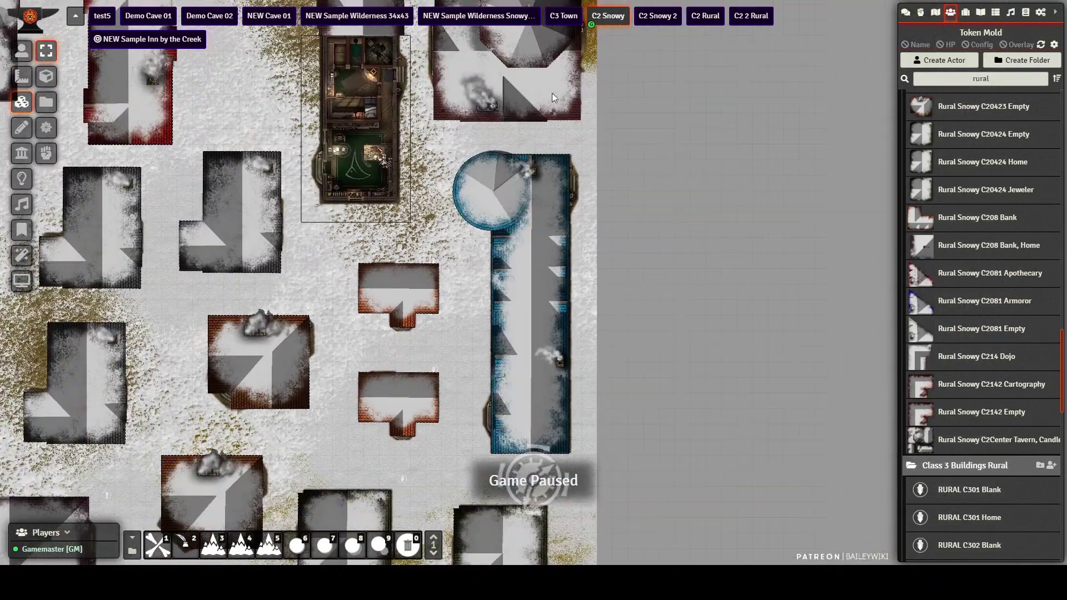
pyautogui.moveTo(603, 202); pyautogui.dragTo(640, 288)
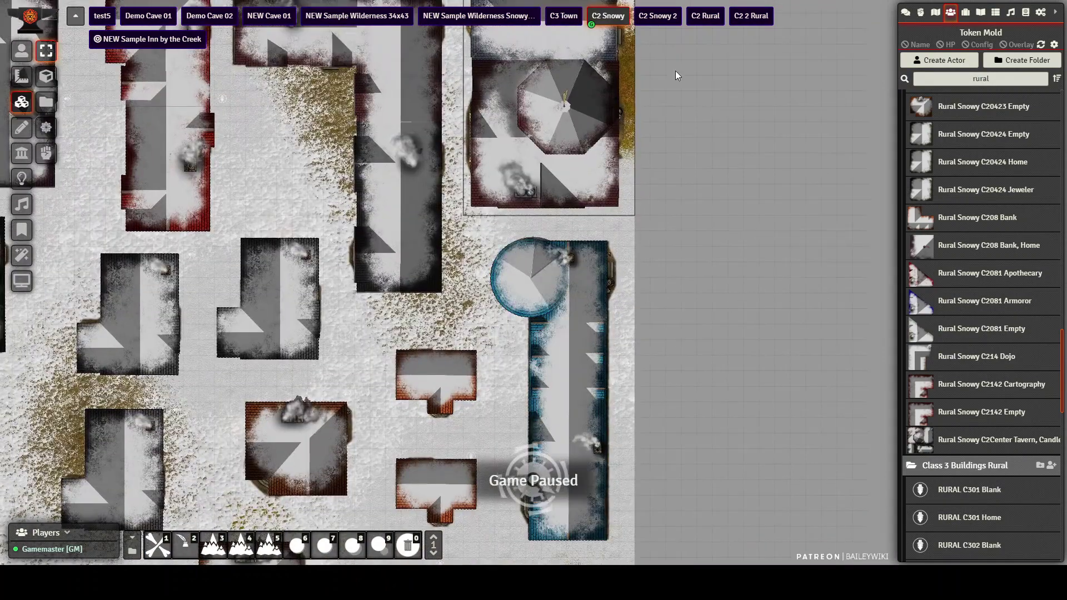
# Open the C2 Snowy 2 scene and examine the rooms of the furnished building with the green rug
pyautogui.click(657, 17)
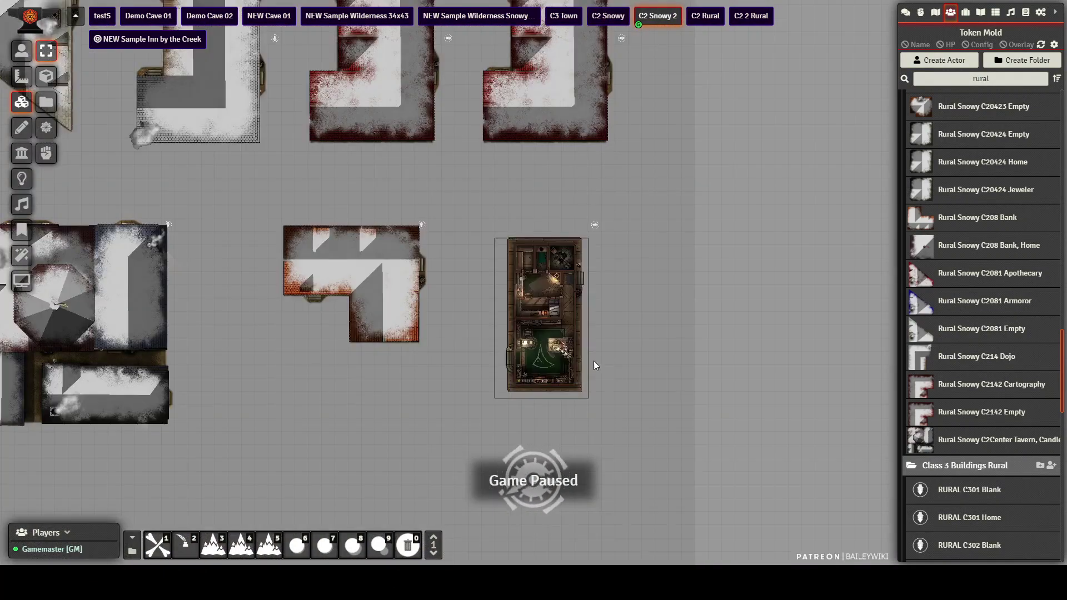
pyautogui.moveTo(648, 331); pyautogui.dragTo(668, 283)
pyautogui.scroll(2, 668, 283)
pyautogui.scroll(5, 590, 279)
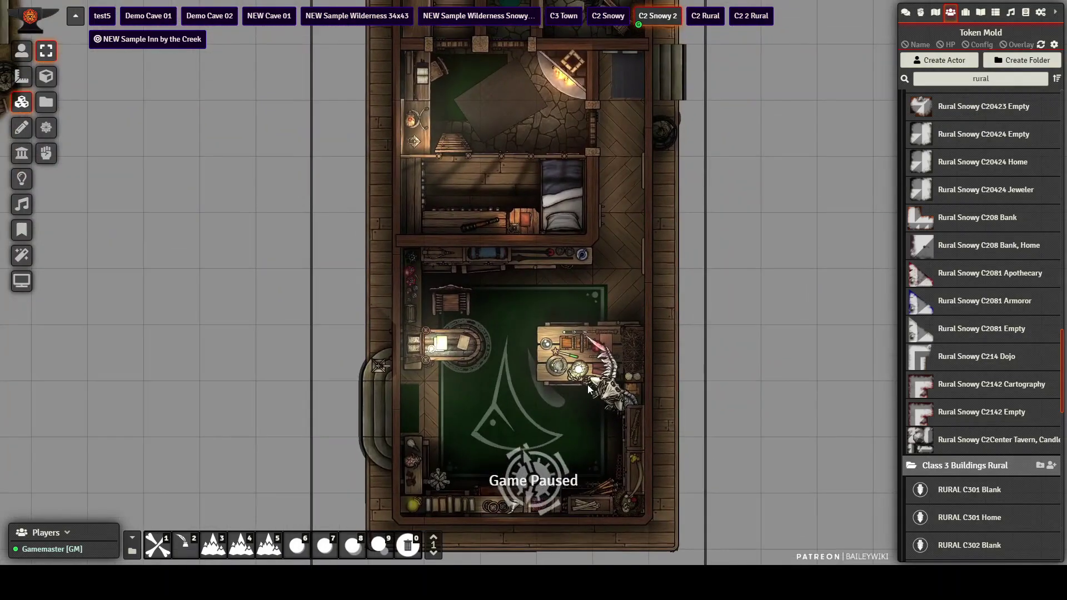
pyautogui.moveTo(619, 278); pyautogui.dragTo(623, 308)
pyautogui.press('Up')
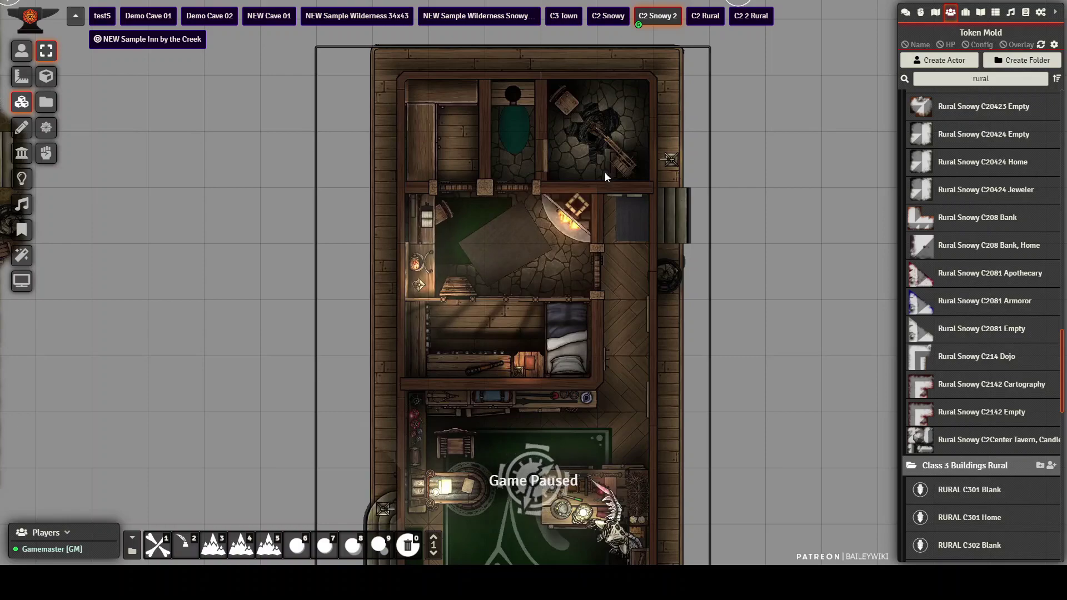
# Look over the remaining snow-roofed building prefabs laid out across the C2 Snowy 2 scene
pyautogui.scroll(-3, 565, 166)
pyautogui.scroll(-1, 569, 189)
pyautogui.moveTo(524, 278); pyautogui.dragTo(861, 251)
pyautogui.scroll(-3, 425, 190)
pyautogui.scroll(-5, 444, 243)
pyautogui.moveTo(298, 194); pyautogui.dragTo(365, 380)
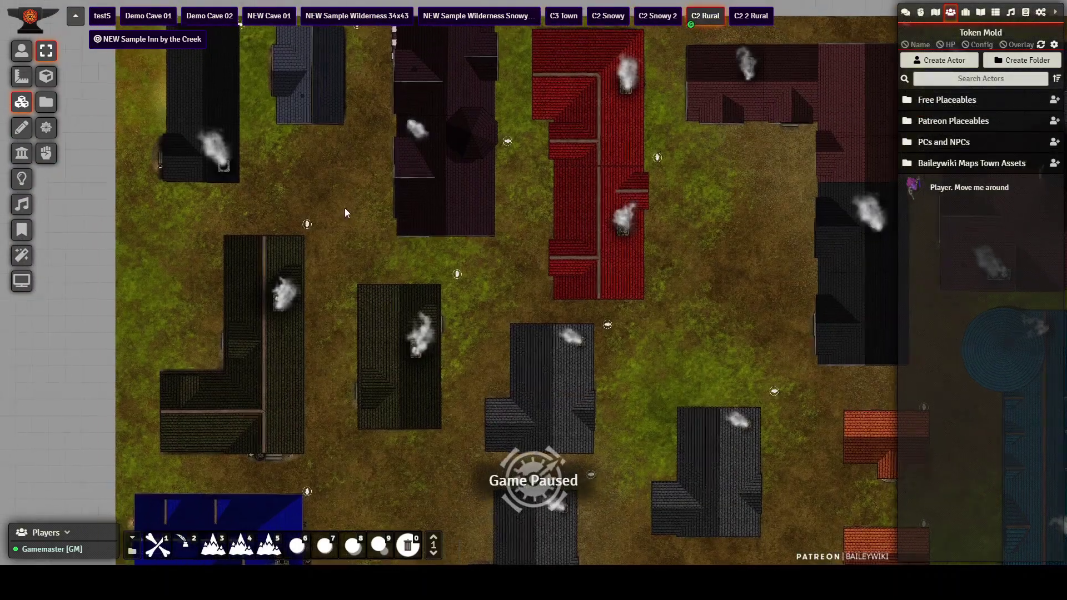
# Open the C2 Rural scene and look over the coloured roofs along its grass and dirt ground
pyautogui.moveTo(344, 207); pyautogui.dragTo(396, 274)
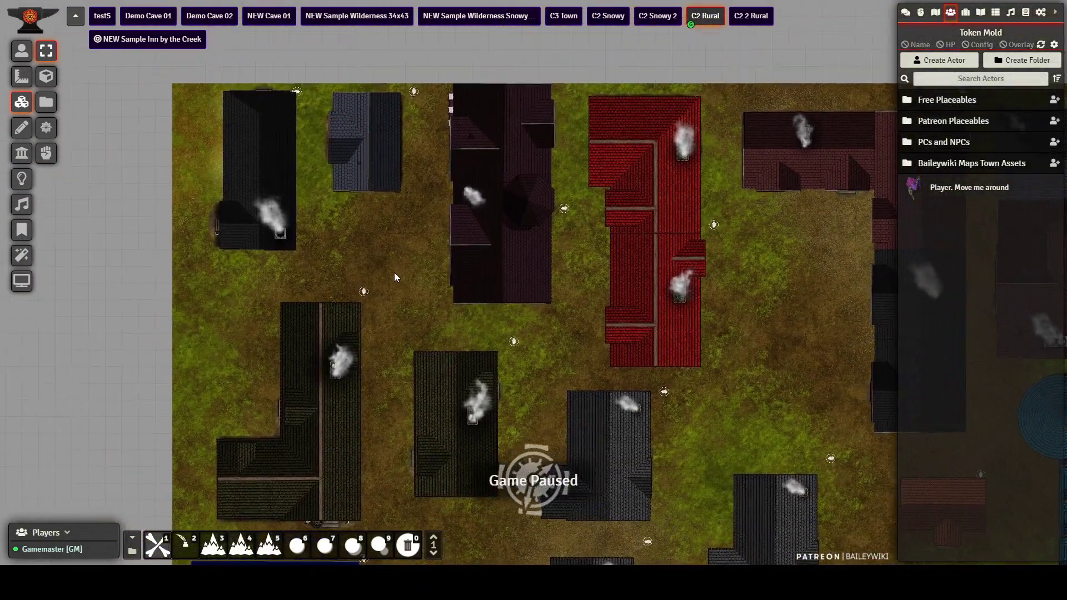
pyautogui.scroll(2, 397, 270)
pyautogui.moveTo(333, 206); pyautogui.dragTo(441, 255)
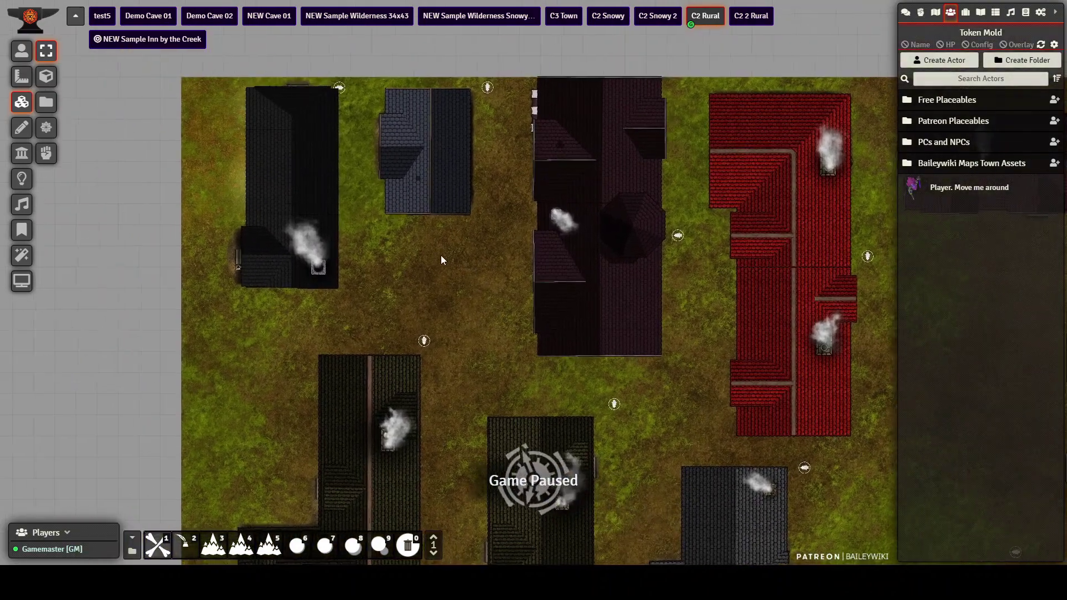
pyautogui.moveTo(437, 319); pyautogui.dragTo(592, 391)
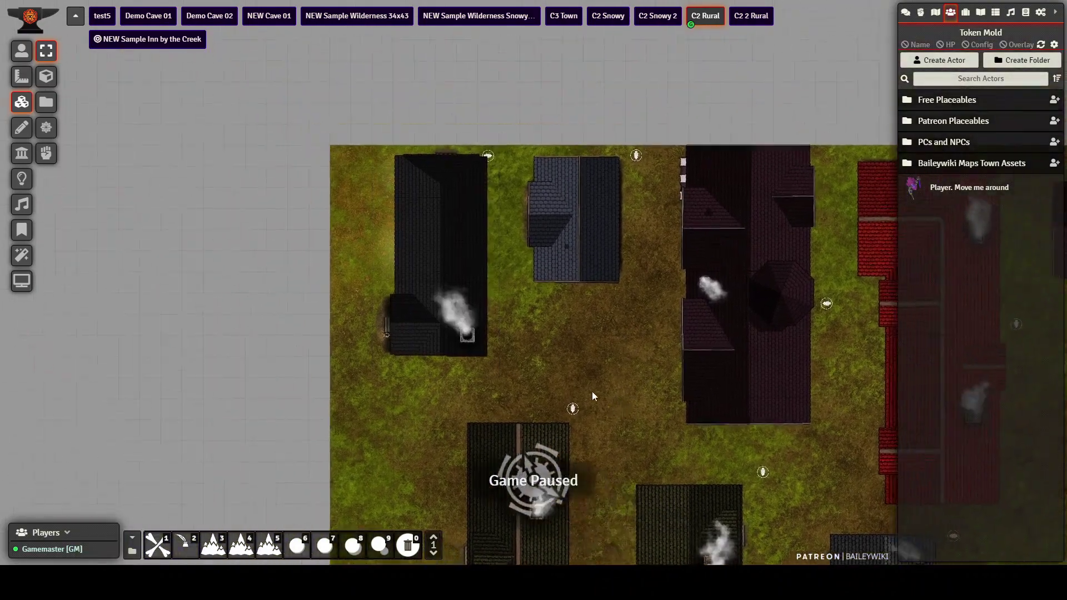
# Examine the long building with the stone aisle, lit display tables and seating corner
pyautogui.scroll(3, 561, 339)
pyautogui.scroll(1, 562, 342)
pyautogui.moveTo(548, 325); pyautogui.dragTo(503, 265)
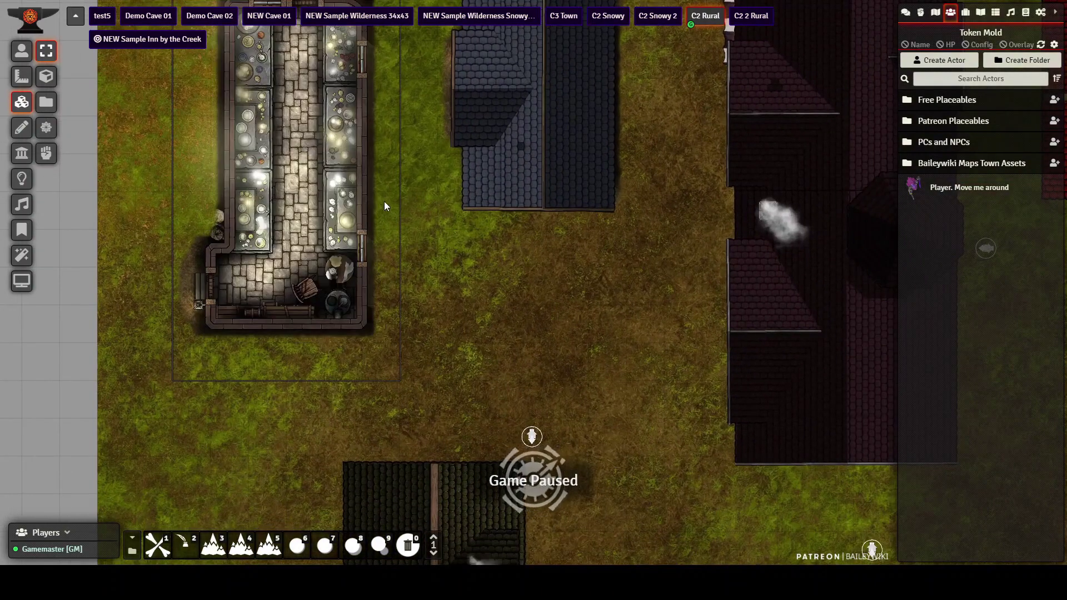
pyautogui.moveTo(390, 216); pyautogui.dragTo(553, 292)
pyautogui.scroll(5, 427, 242)
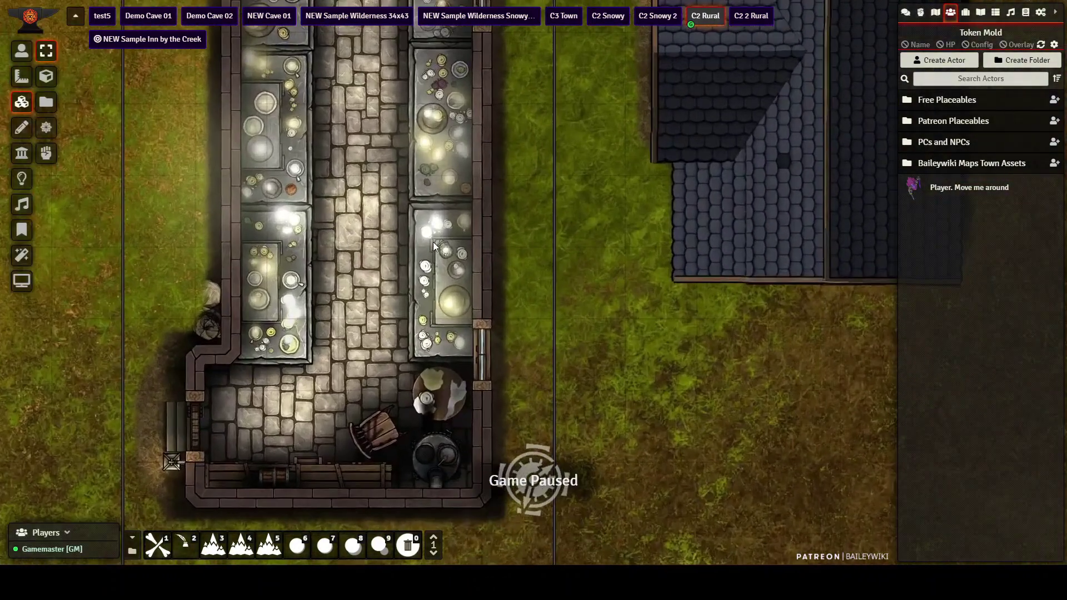
pyautogui.scroll(-1, 518, 282)
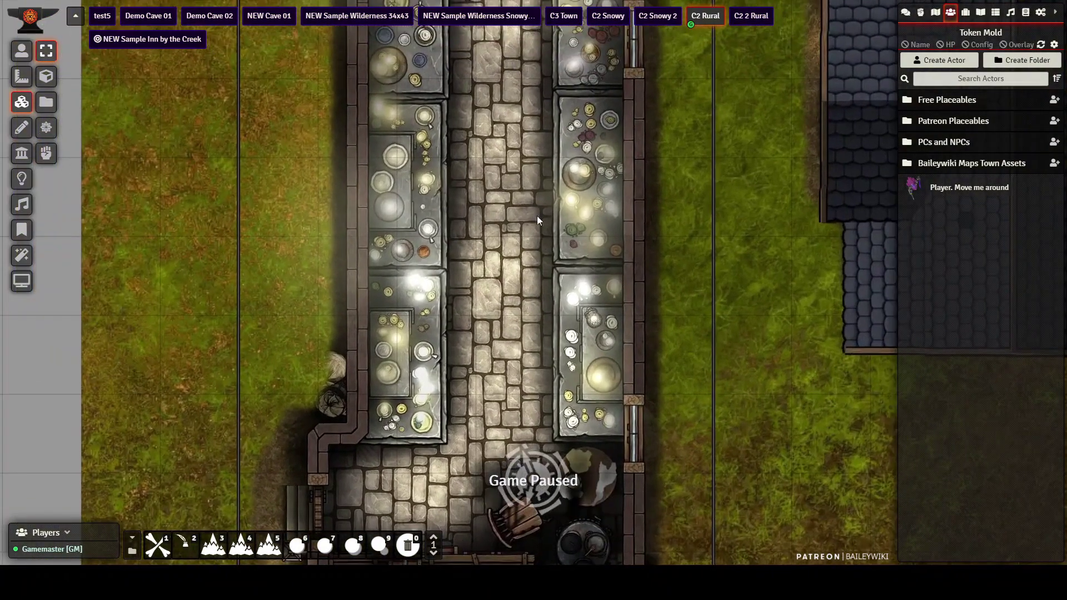
pyautogui.scroll(-1, 498, 135)
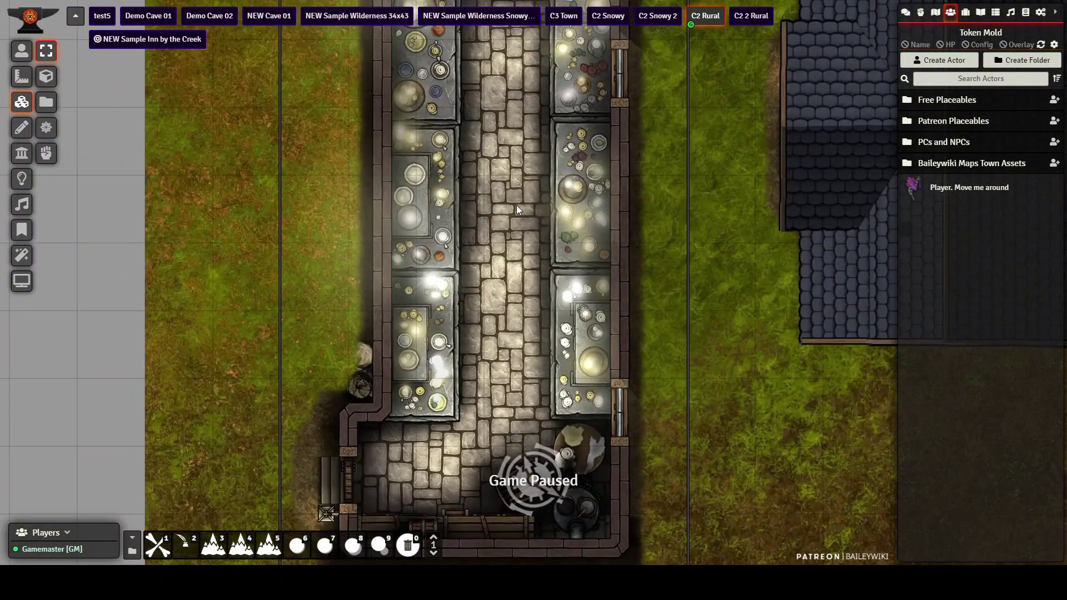
pyautogui.moveTo(512, 218); pyautogui.dragTo(497, 294)
# Move across the rural buildings and inspect the home with back-to-back fireplaces, a study and a bedroom
pyautogui.moveTo(563, 337); pyautogui.dragTo(75, 264)
pyautogui.moveTo(697, 283); pyautogui.dragTo(251, 62)
pyautogui.moveTo(592, 436); pyautogui.dragTo(604, 2)
pyautogui.moveTo(593, 245); pyautogui.dragTo(707, 4)
pyautogui.moveTo(457, 394); pyautogui.dragTo(465, 166)
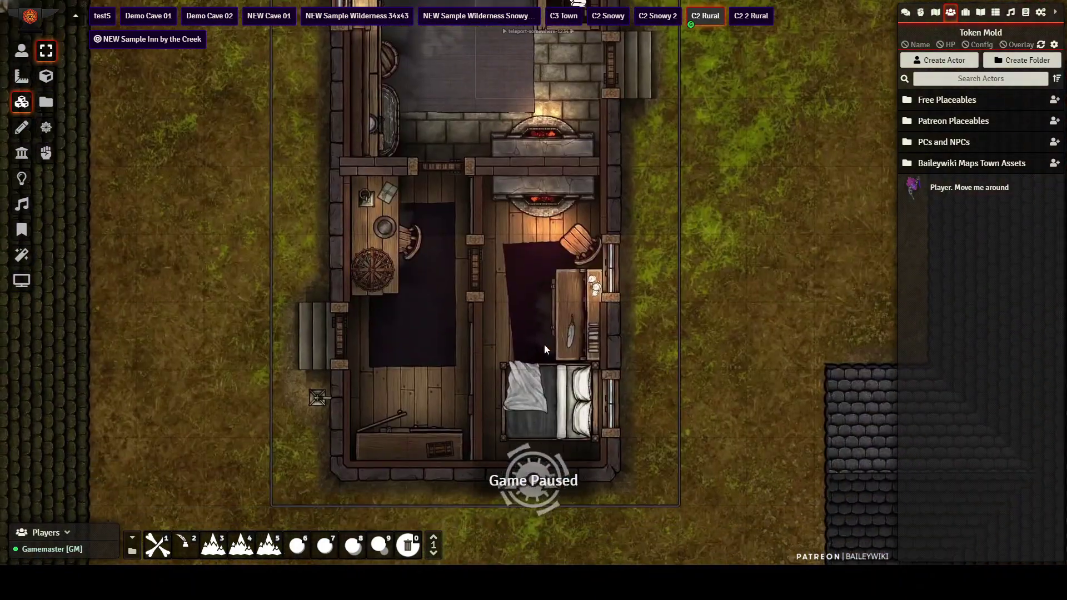
pyautogui.moveTo(550, 344); pyautogui.dragTo(248, 40)
# Examine the L-shaped wine shop's bottle racks, counter and green rug, and its surroundings
pyautogui.moveTo(760, 40); pyautogui.dragTo(346, 560)
pyautogui.moveTo(491, 375); pyautogui.dragTo(561, 76)
pyautogui.scroll(5, 526, 165)
pyautogui.scroll(2, 526, 164)
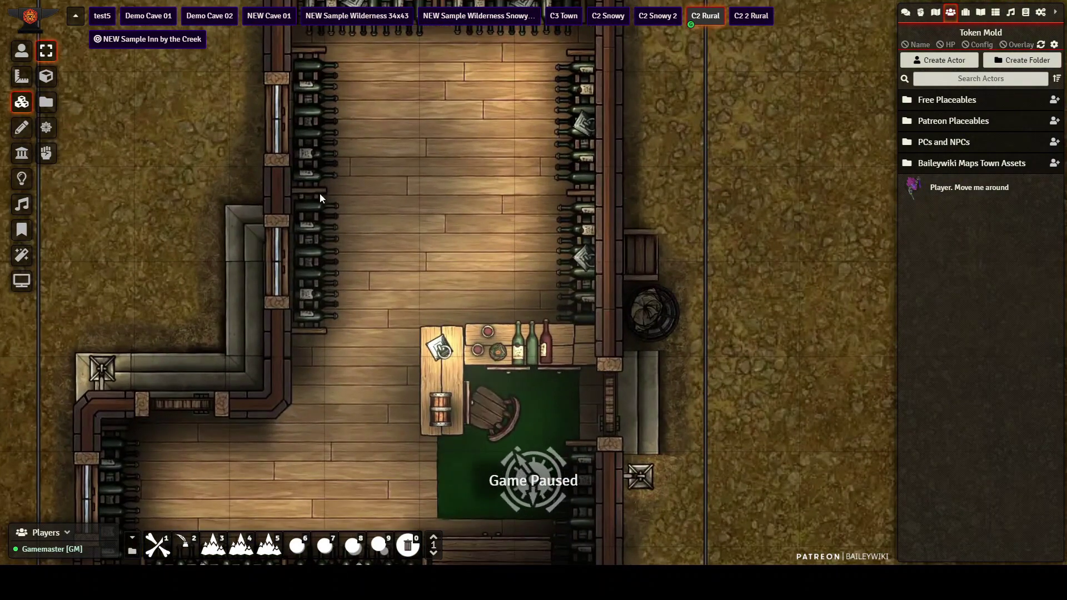
pyautogui.scroll(-2, 432, 278)
pyautogui.scroll(-2, 431, 279)
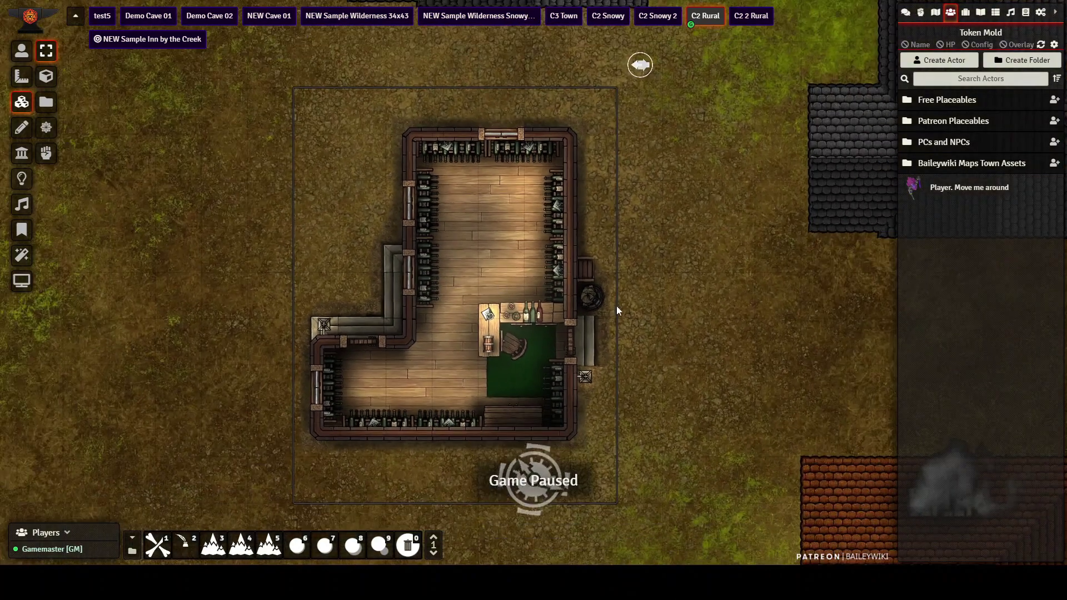
pyautogui.click(699, 428)
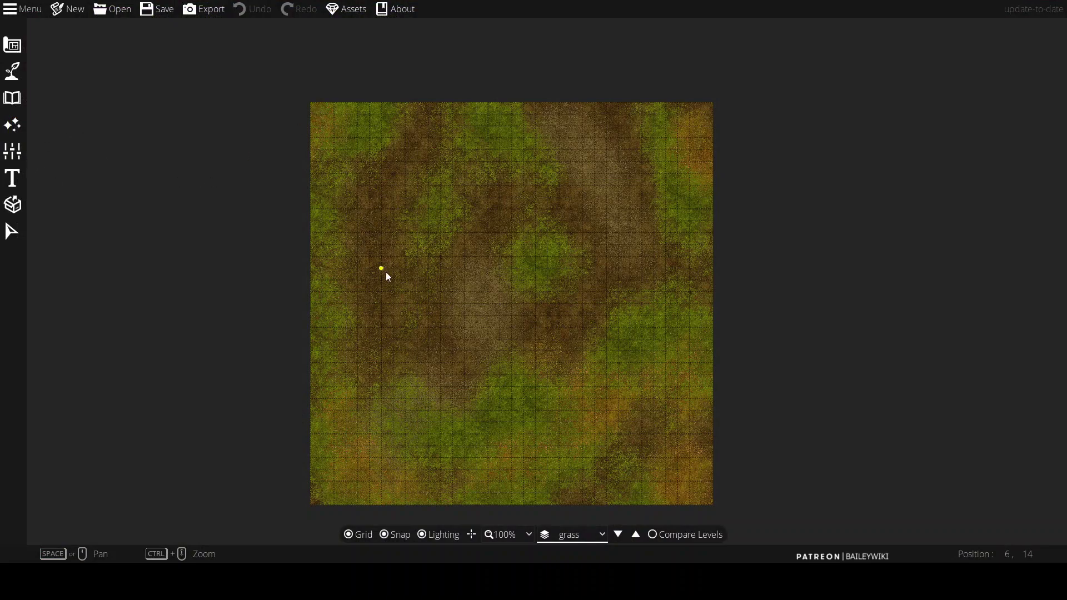
# Switch to Dungeondraft and examine the blended grass and dirt terrain of the grass level at different zooms
pyautogui.scroll(3, 384, 272)
pyautogui.scroll(-5, 488, 219)
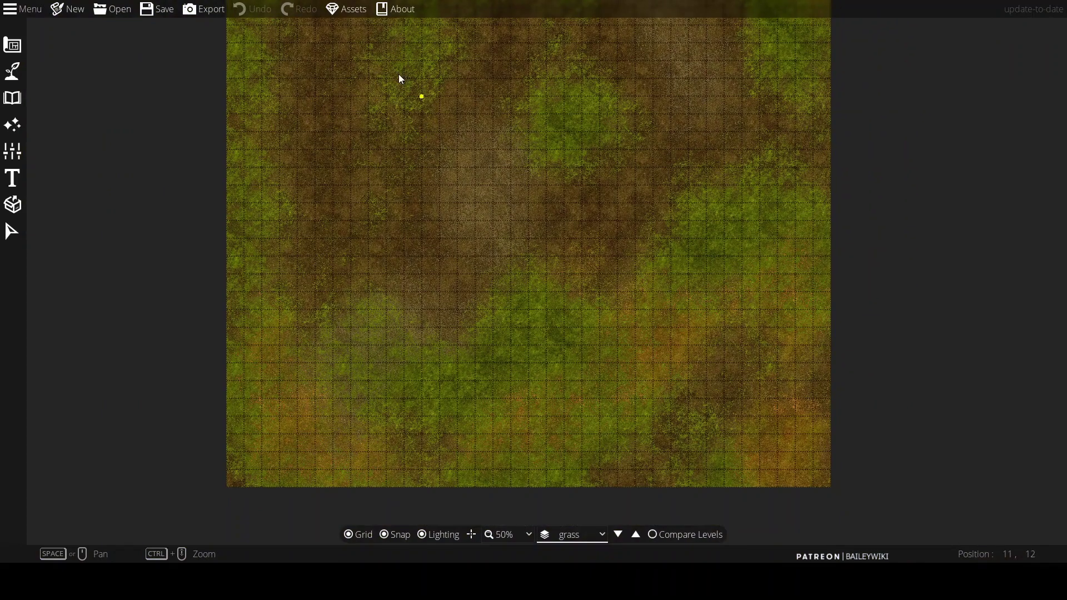
pyautogui.moveTo(413, 99); pyautogui.dragTo(418, 201)
pyautogui.scroll(2, 419, 202)
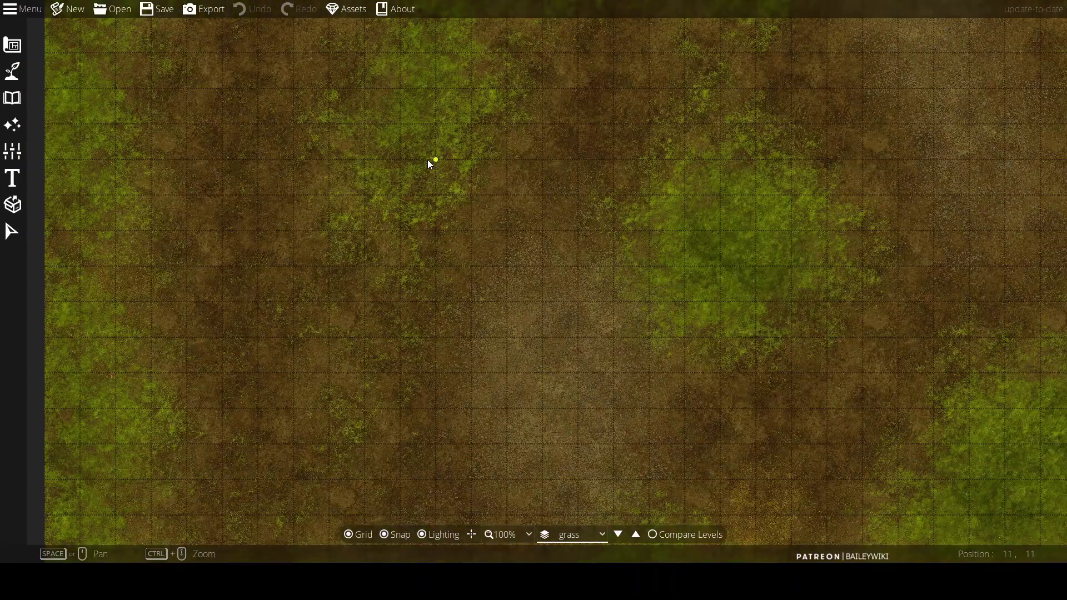
pyautogui.scroll(-3, 428, 160)
pyautogui.moveTo(365, 205); pyautogui.dragTo(416, 266)
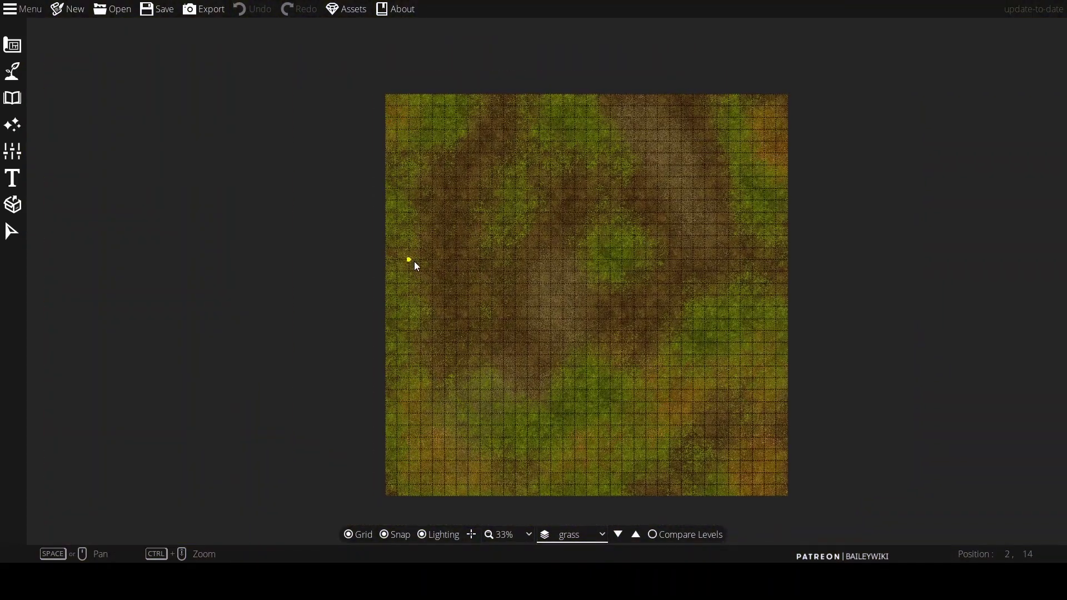
# Look over the list of map levels, keep the grass level active, and activate the Terrain Brush
pyautogui.click(579, 537)
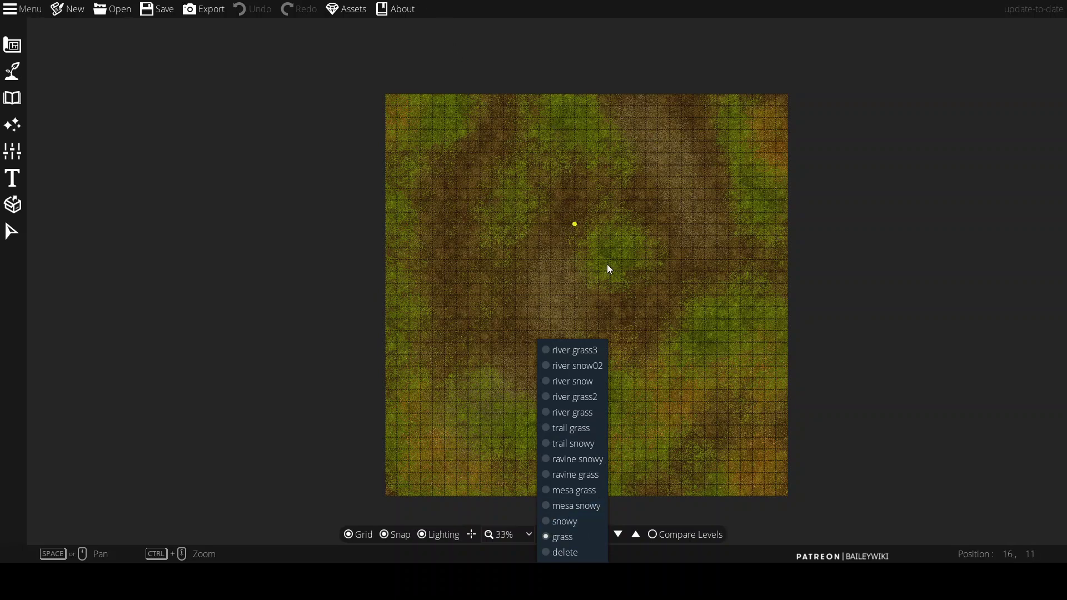
pyautogui.click(823, 439)
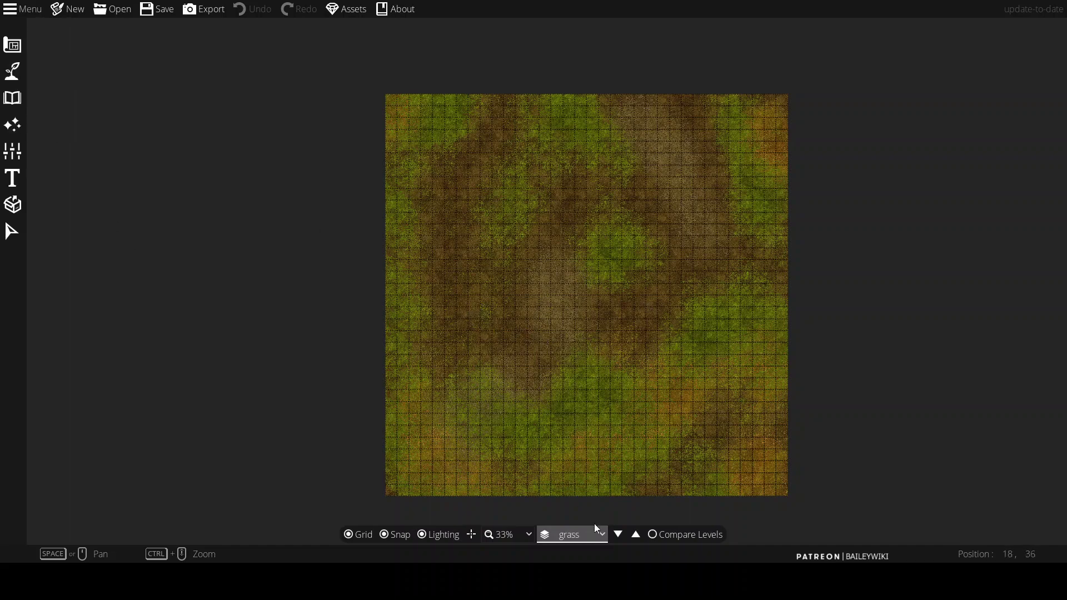
pyautogui.click(12, 74)
pyautogui.click(62, 125)
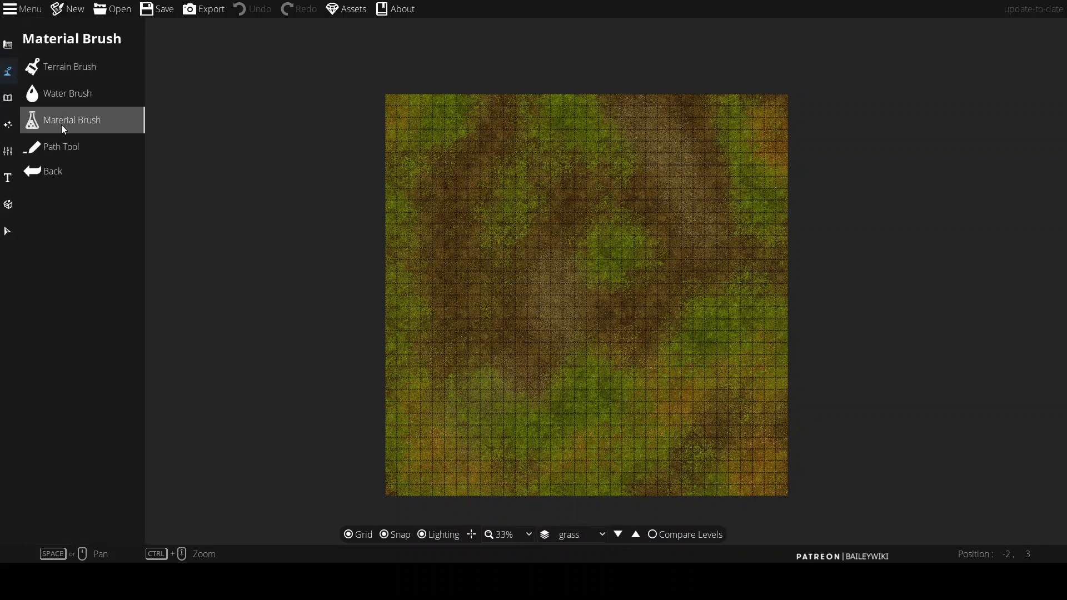
pyautogui.click(75, 150)
pyautogui.click(68, 64)
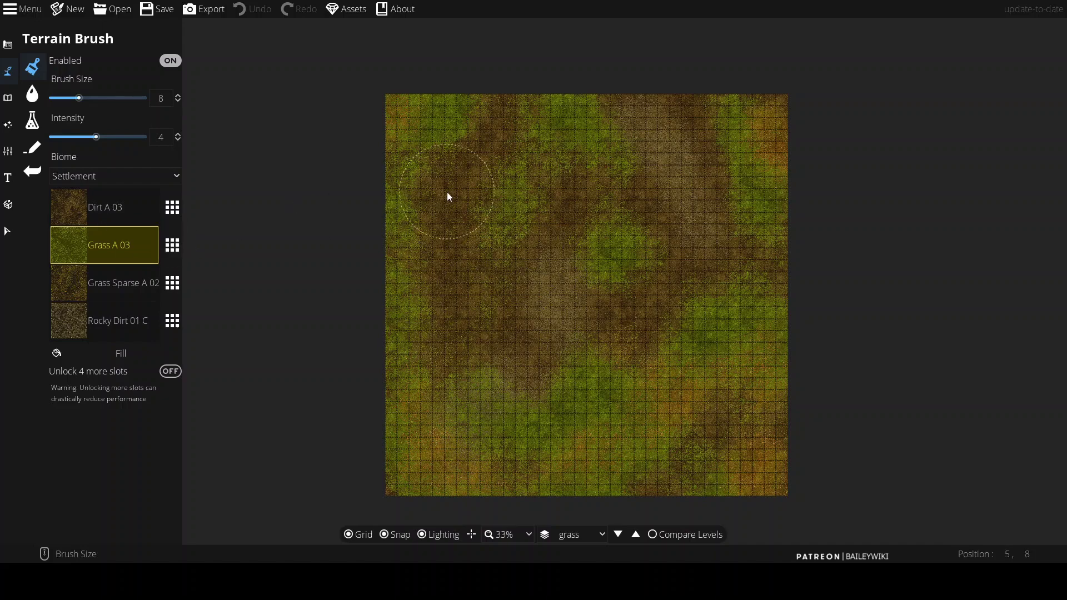
# Set the Terrain Brush to size 16 and intensity 4.4, paint Grass A 03 over the map's western dirt, and undo the last stroke
pyautogui.scroll(3, 456, 196)
pyautogui.scroll(5, 456, 195)
pyautogui.moveTo(101, 139)
pyautogui.mouseDown()
pyautogui.moveTo(147, 138)
pyautogui.moveTo(78, 134)
pyautogui.moveTo(103, 140)
pyautogui.mouseUp()
pyautogui.moveTo(476, 179)
pyautogui.mouseDown()
pyautogui.moveTo(472, 317)
pyautogui.moveTo(612, 386)
pyautogui.moveTo(686, 243)
pyautogui.moveTo(583, 181)
pyautogui.moveTo(683, 311)
pyautogui.moveTo(651, 219)
pyautogui.moveTo(567, 254)
pyautogui.mouseUp()
pyautogui.hotkey('ctrl', 'z')
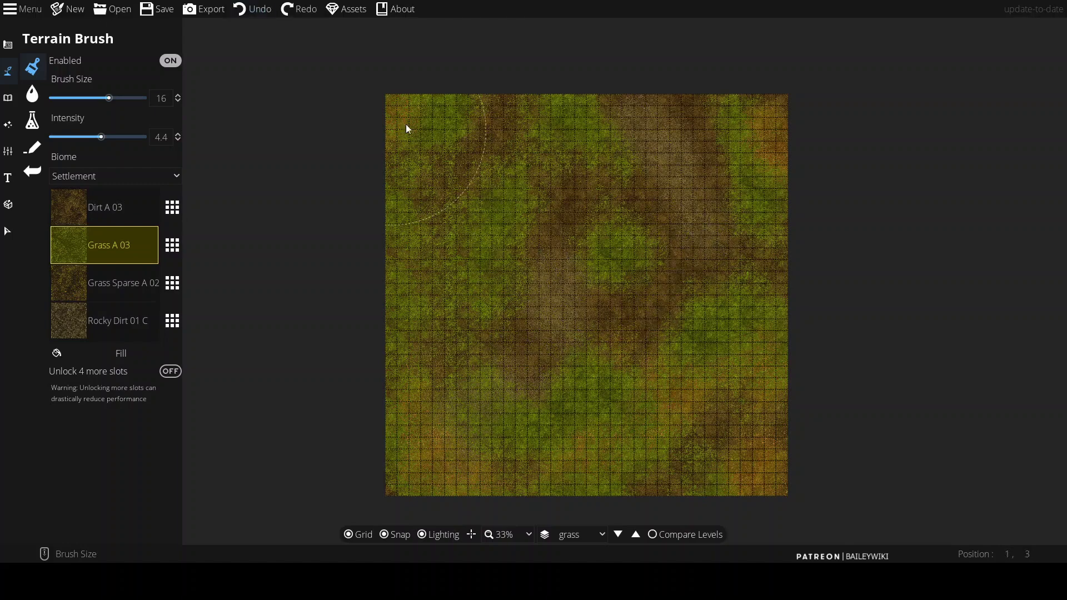
pyautogui.moveTo(493, 141); pyautogui.dragTo(491, 109)
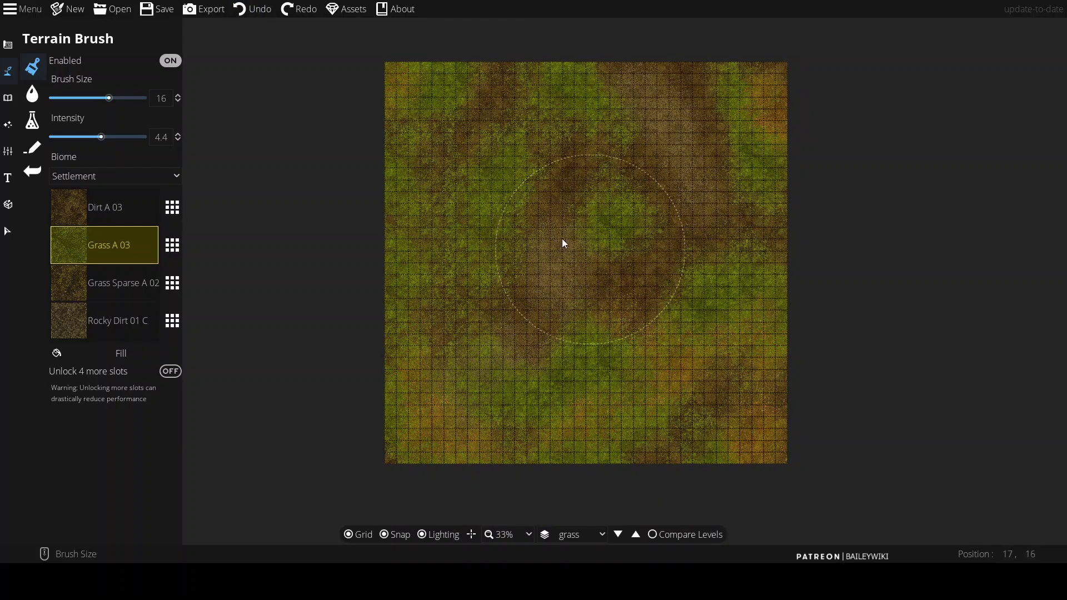
# Try painting Dirt A 03 across the middle of the map and undo the stroke
pyautogui.click(140, 218)
pyautogui.moveTo(567, 274)
pyautogui.mouseDown()
pyautogui.moveTo(543, 319)
pyautogui.moveTo(584, 225)
pyautogui.moveTo(651, 326)
pyautogui.moveTo(483, 338)
pyautogui.moveTo(604, 328)
pyautogui.mouseUp()
pyautogui.hotkey('ctrl', 'z')
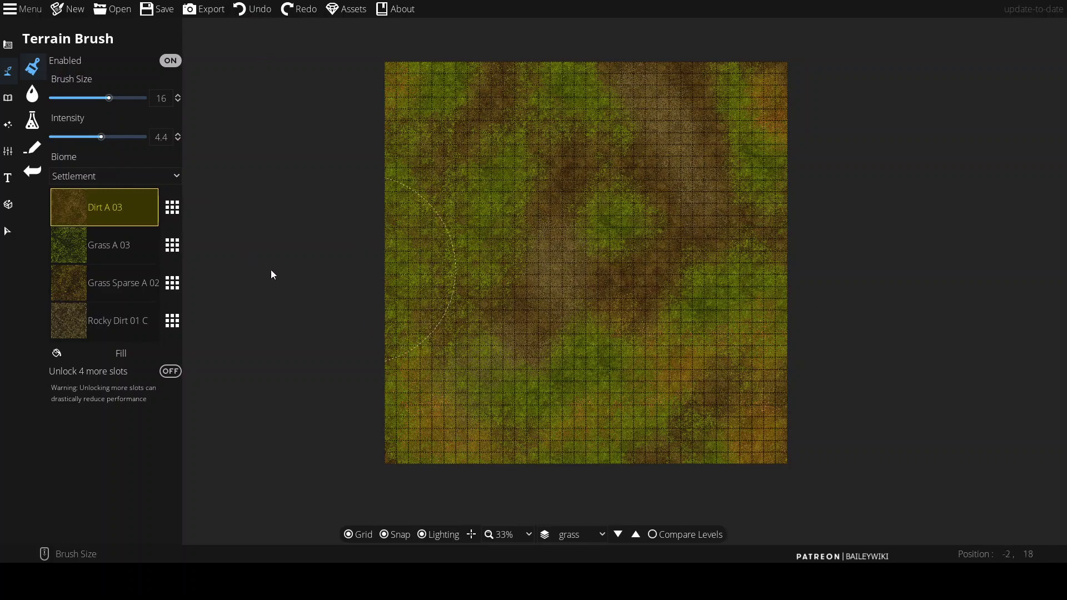
# Create a level labelled "grassy level 9" as a clone of the grass level and switch to it
pyautogui.click(8, 150)
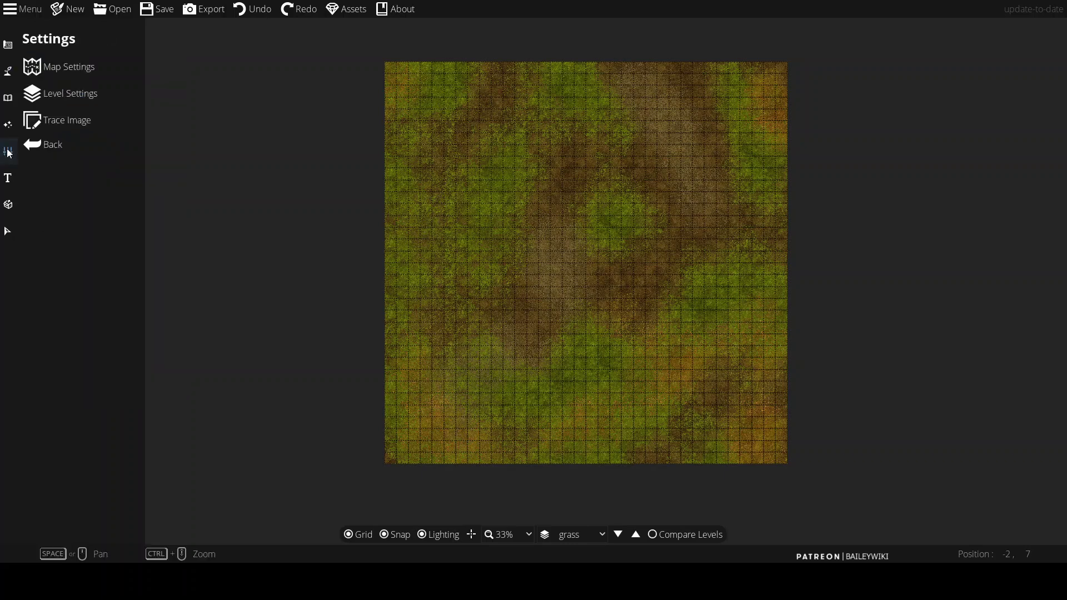
pyautogui.click(71, 100)
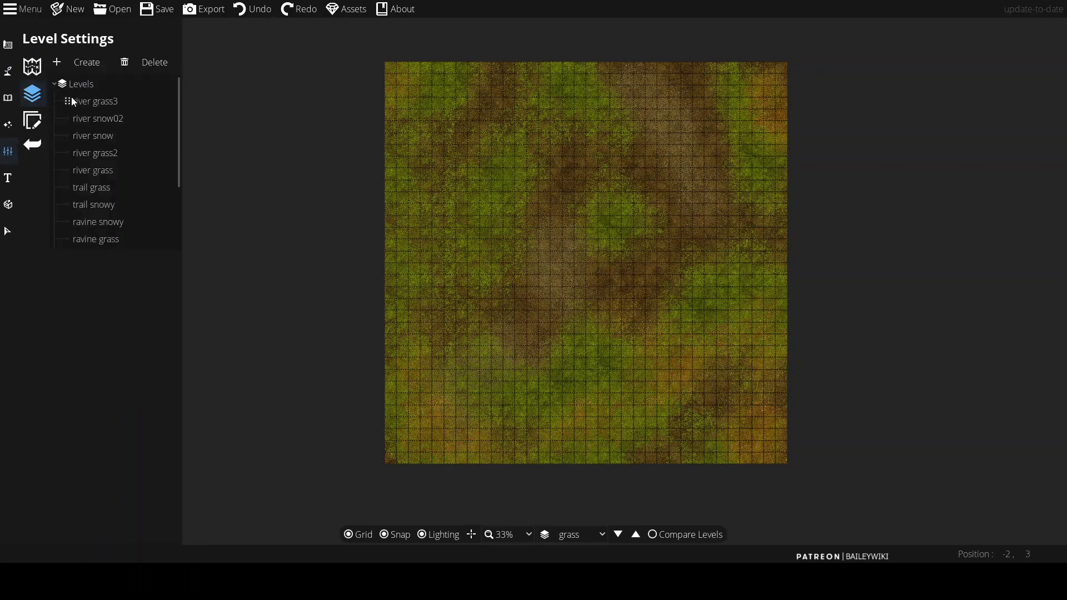
pyautogui.click(84, 65)
pyautogui.click(544, 256)
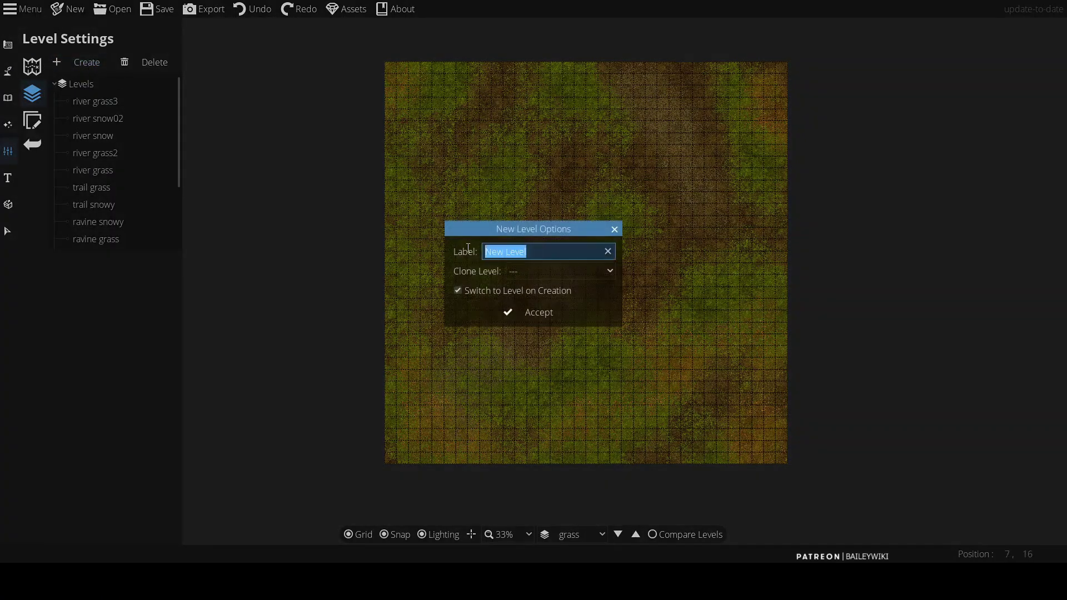
pyautogui.click(521, 269)
pyautogui.click(545, 492)
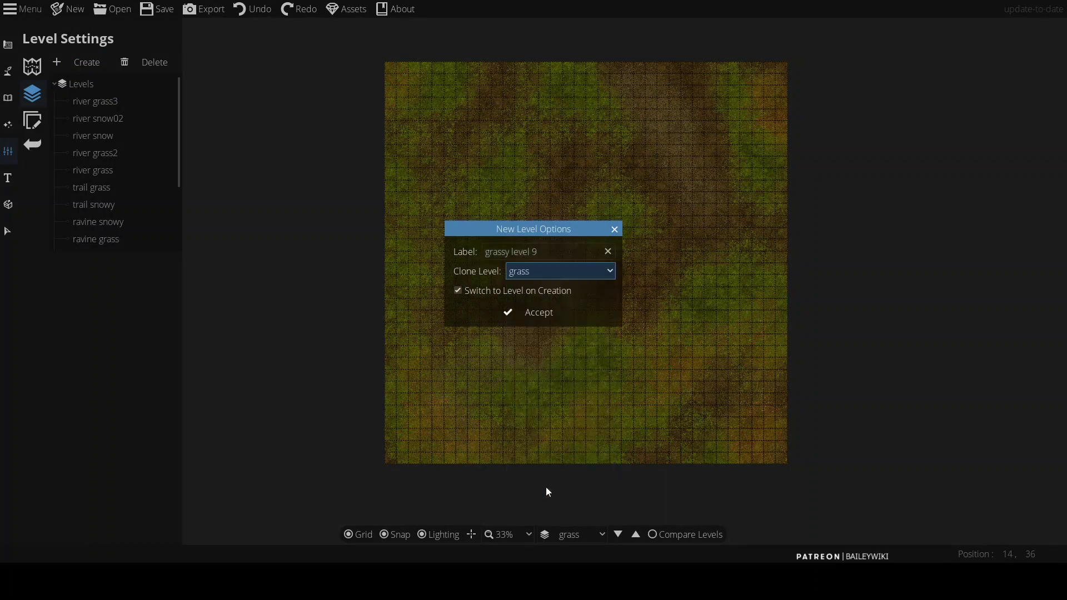
pyautogui.click(542, 308)
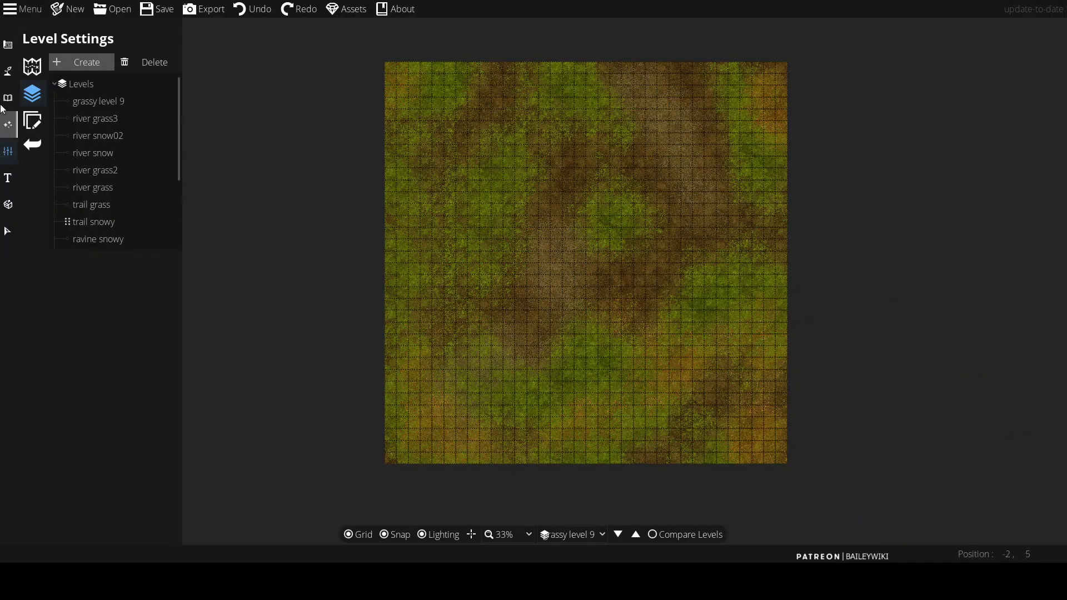
# Choose Grass Sparse A 02 for the Terrain Brush, and unlock the four extra terrain slots and lock them again
pyautogui.click(8, 71)
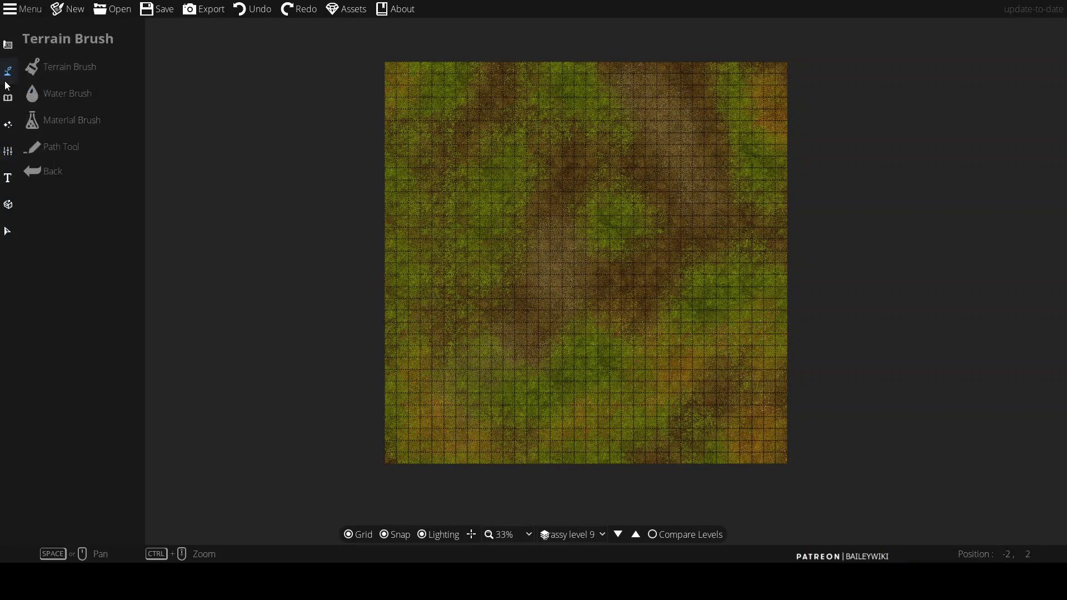
pyautogui.click(56, 70)
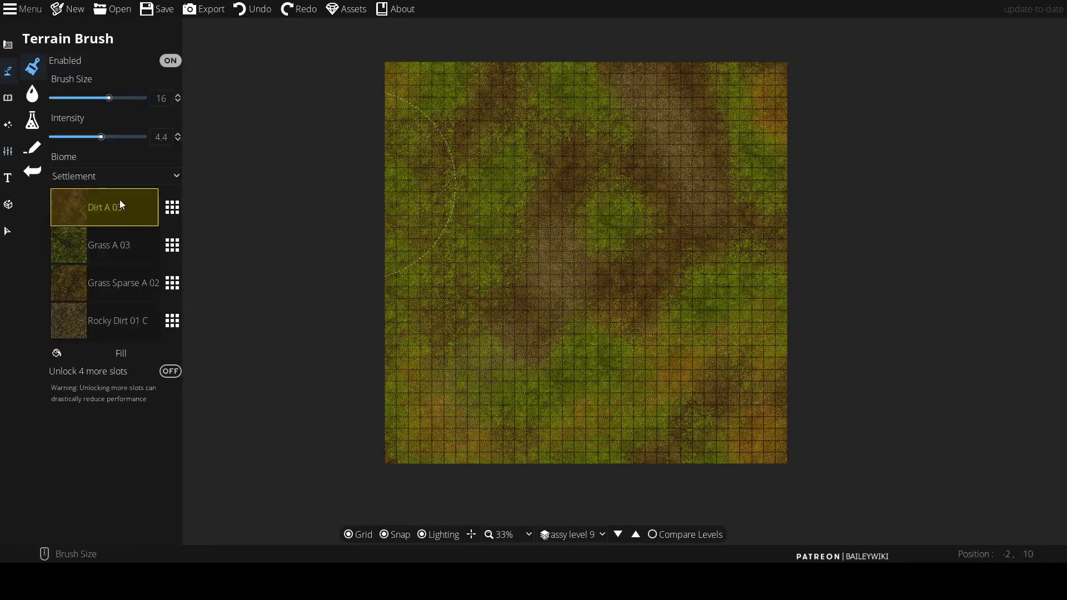
pyautogui.click(135, 278)
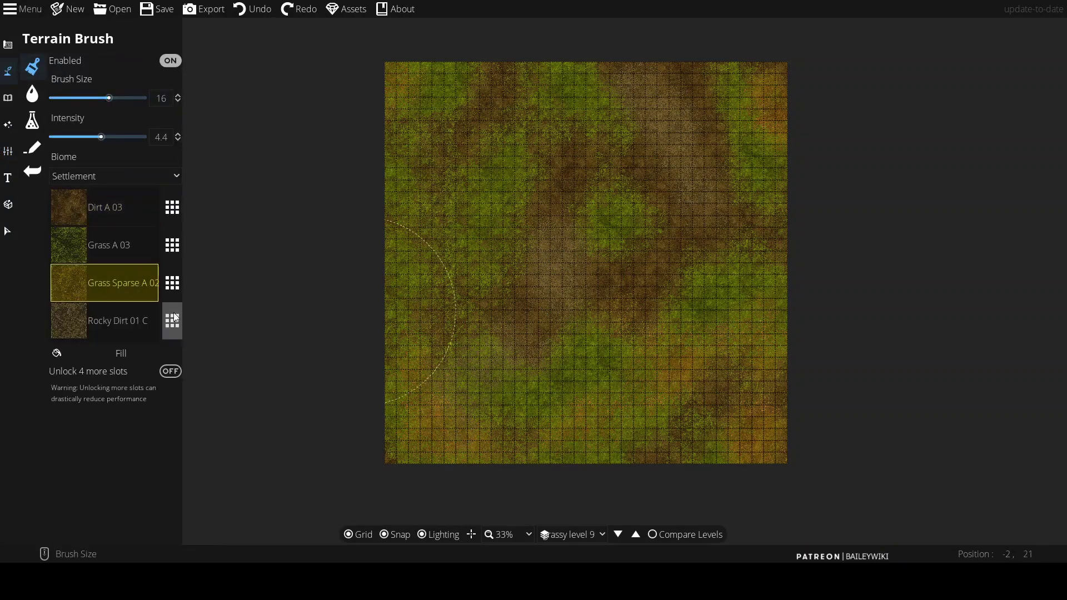
pyautogui.click(168, 371)
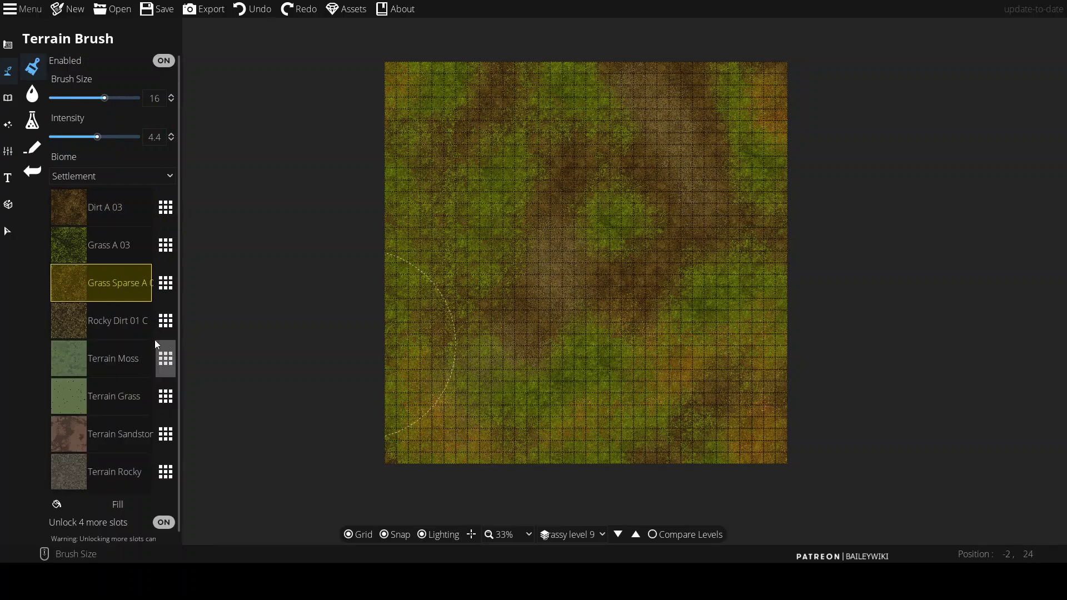
pyautogui.scroll(-1, 114, 452)
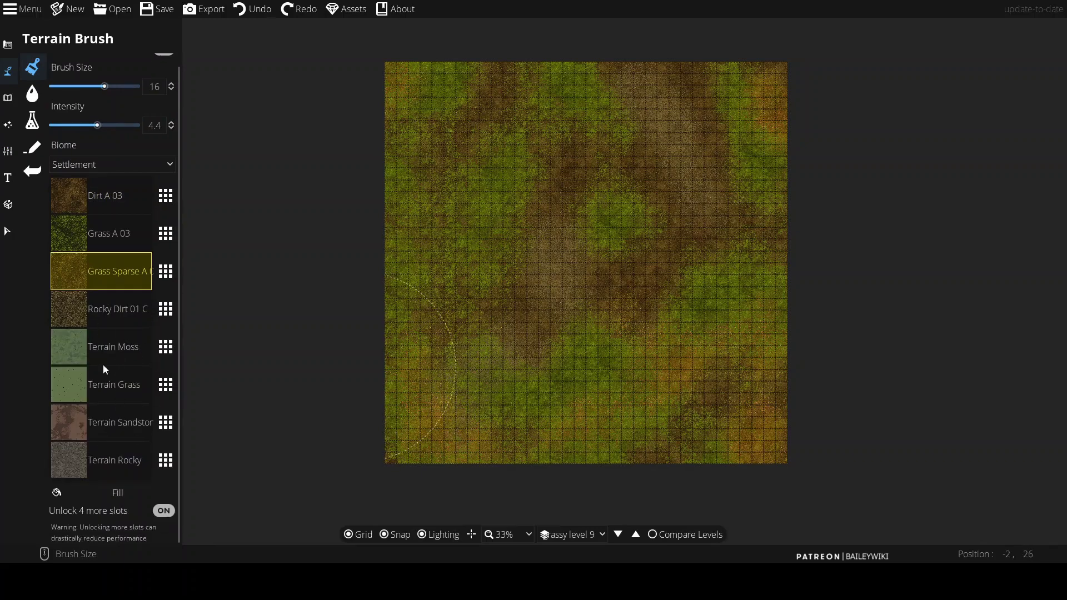
pyautogui.click(171, 509)
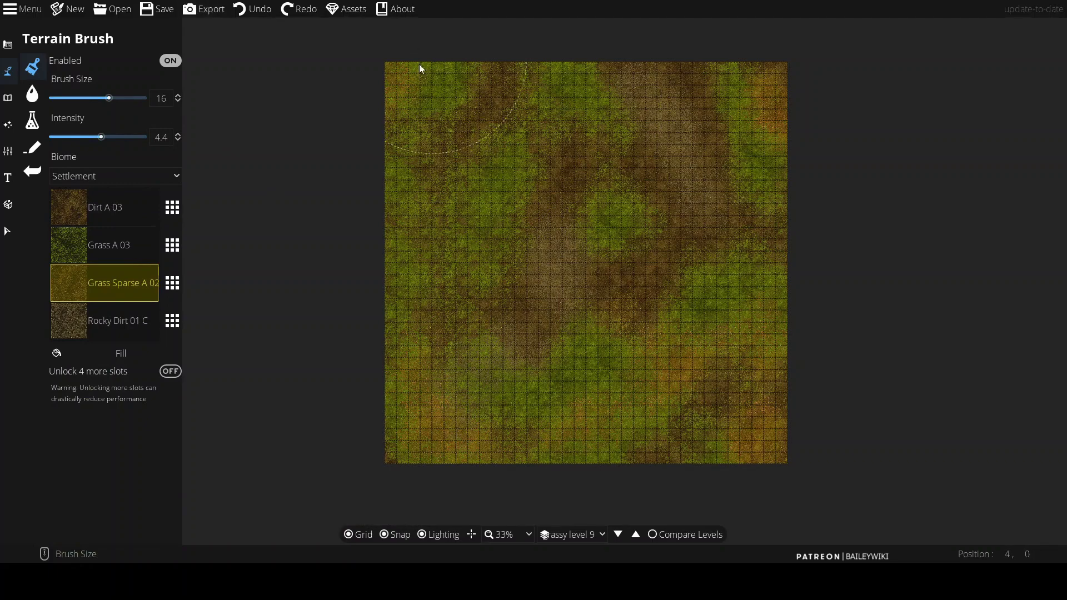
# Review the export options, switching the mode to JPEG and back to PNG, turn the grid off, and leave without exporting
pyautogui.click(206, 10)
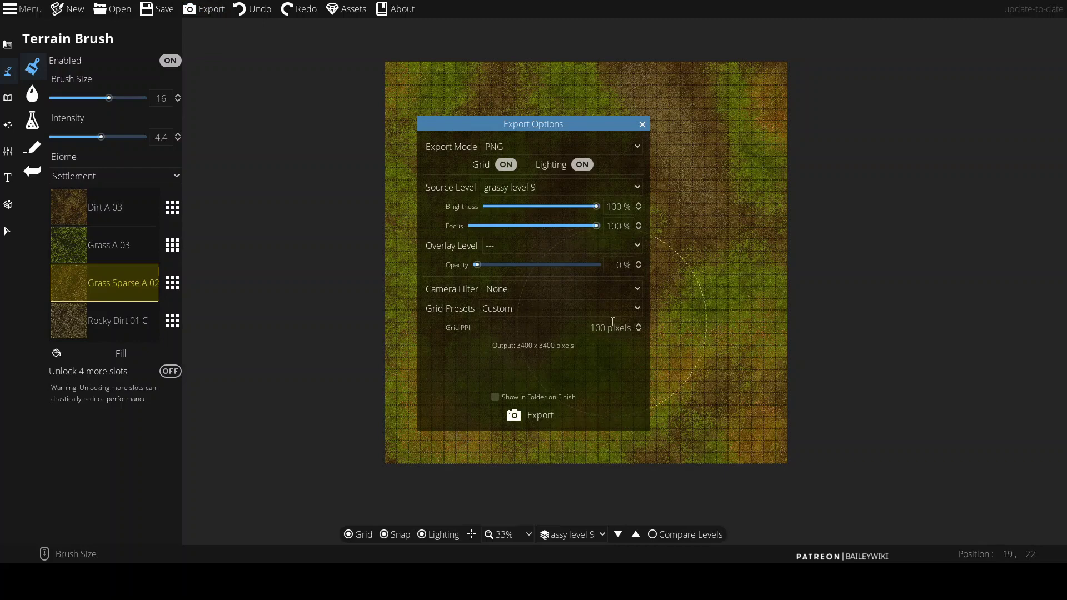
pyautogui.click(511, 148)
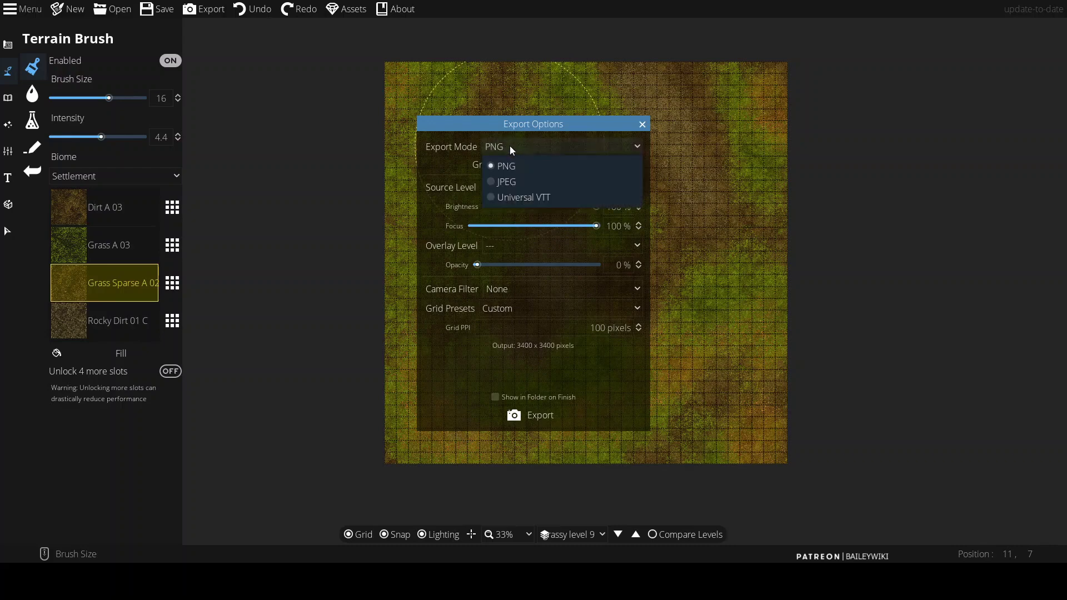
pyautogui.click(516, 183)
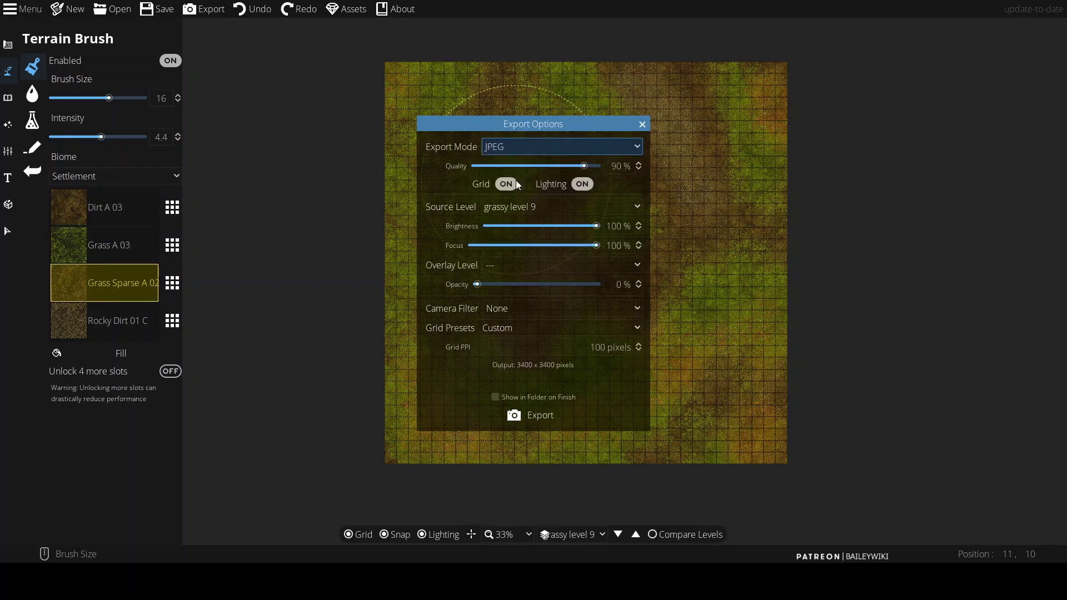
pyautogui.click(513, 148)
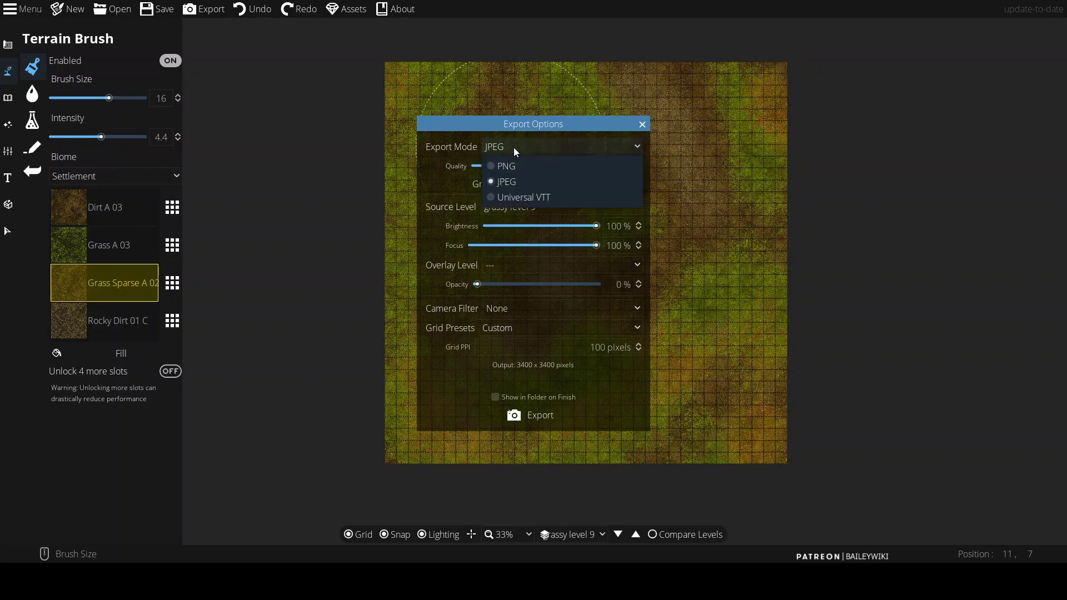
pyautogui.click(515, 165)
pyautogui.click(508, 162)
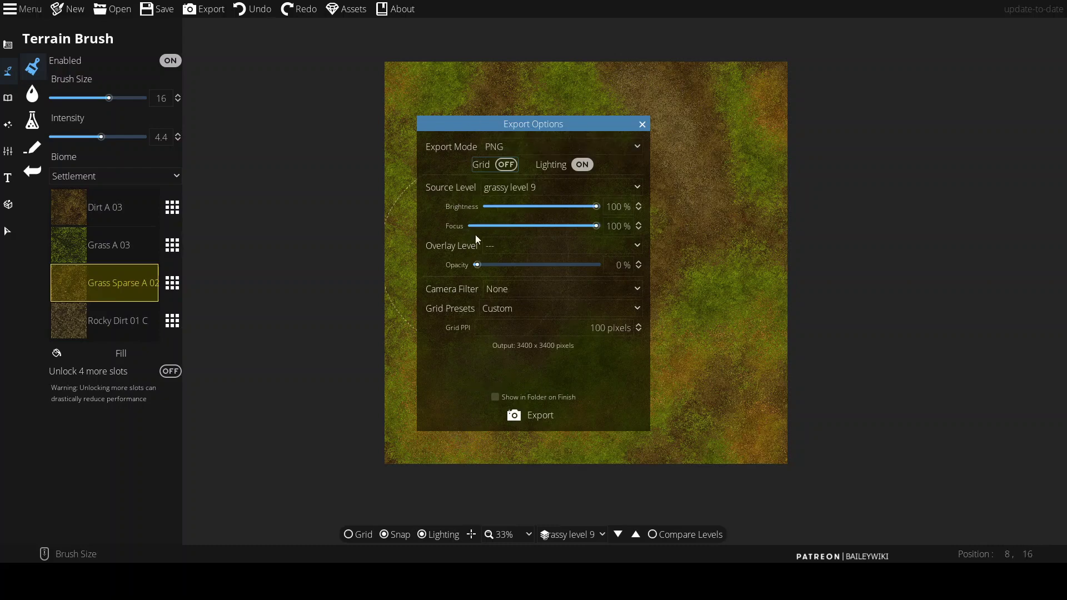
pyautogui.click(643, 124)
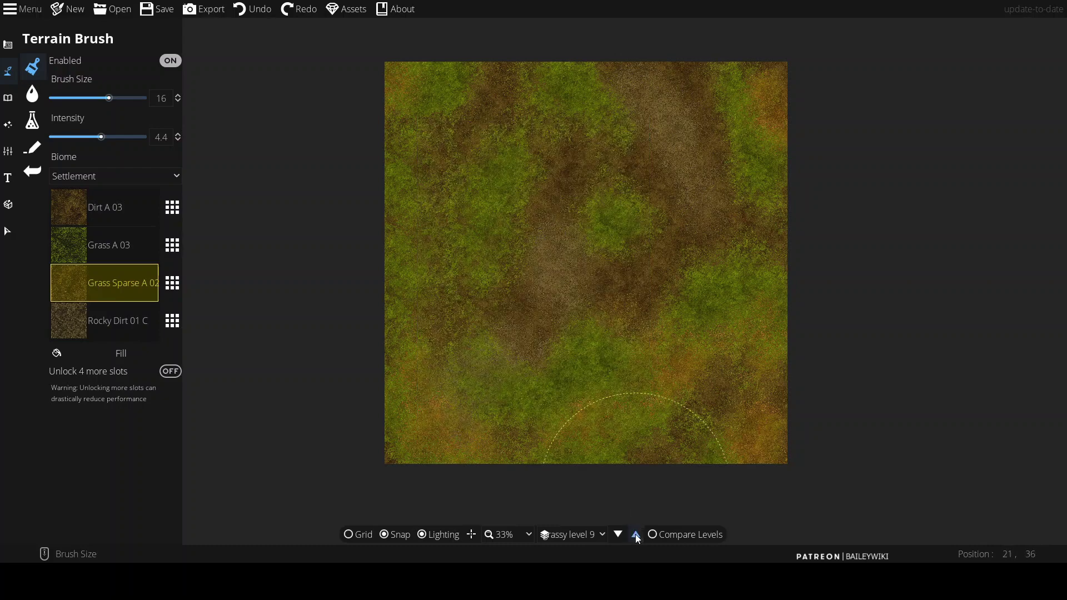
# Step through the river levels, return to river snow02, and activate the Terrain Brush there
pyautogui.click(617, 535)
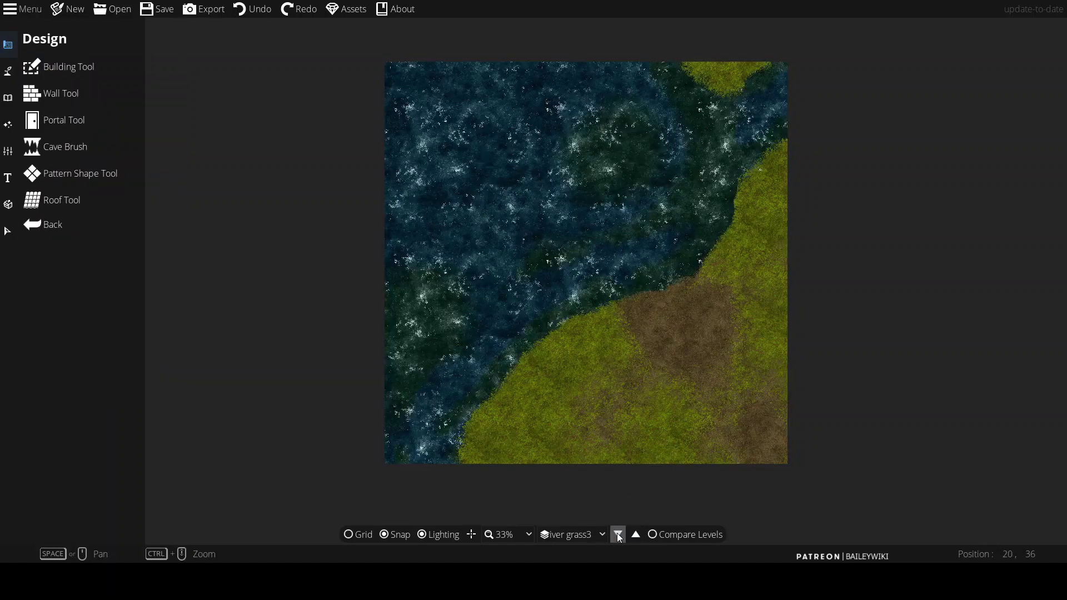
pyautogui.click(618, 535)
pyautogui.click(618, 535)
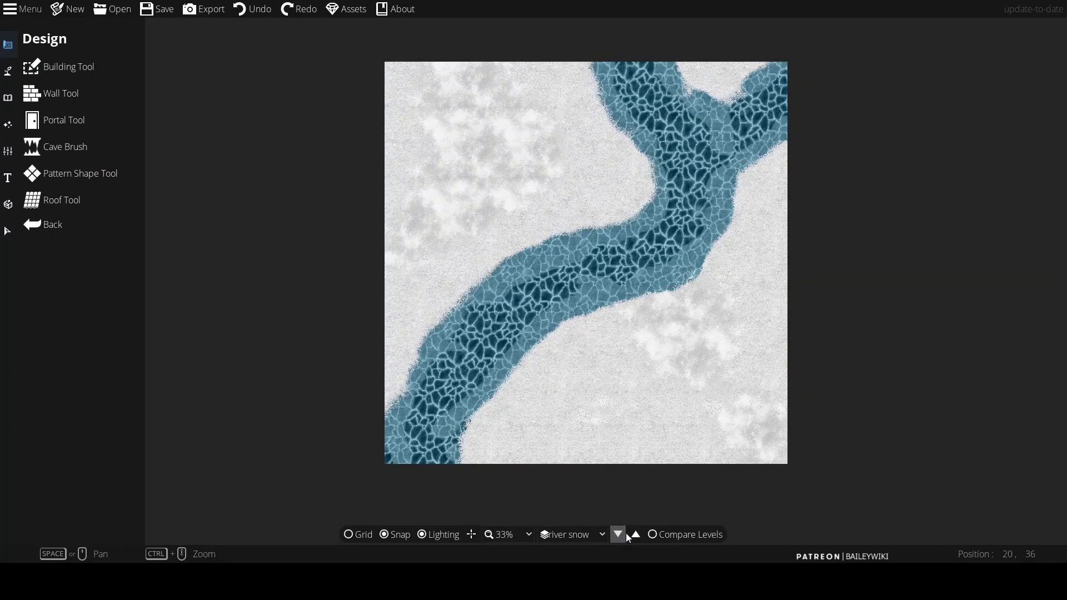
pyautogui.click(636, 535)
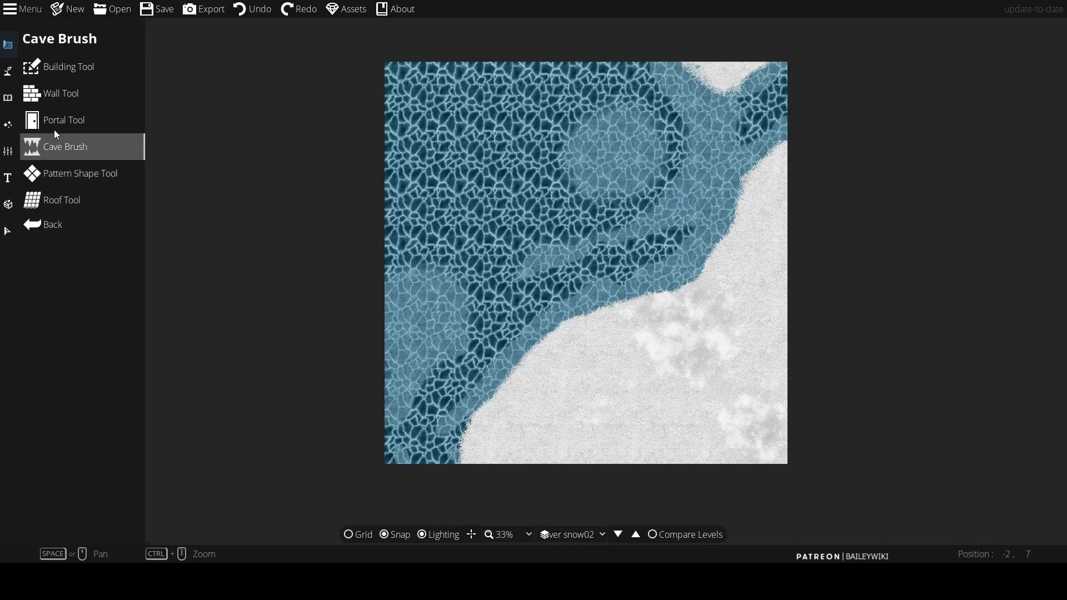
pyautogui.click(8, 70)
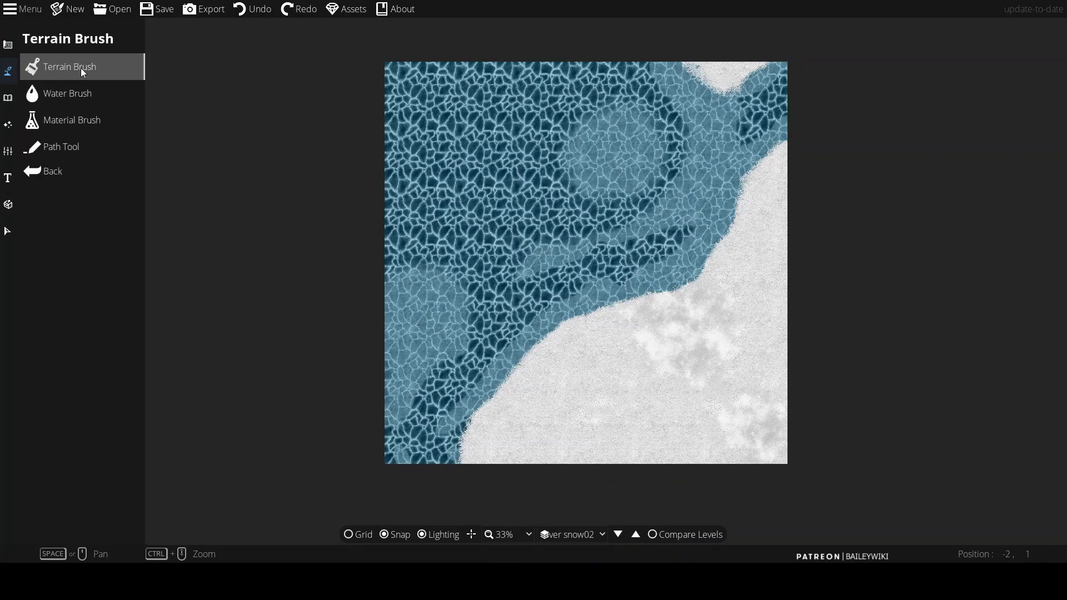
pyautogui.click(82, 66)
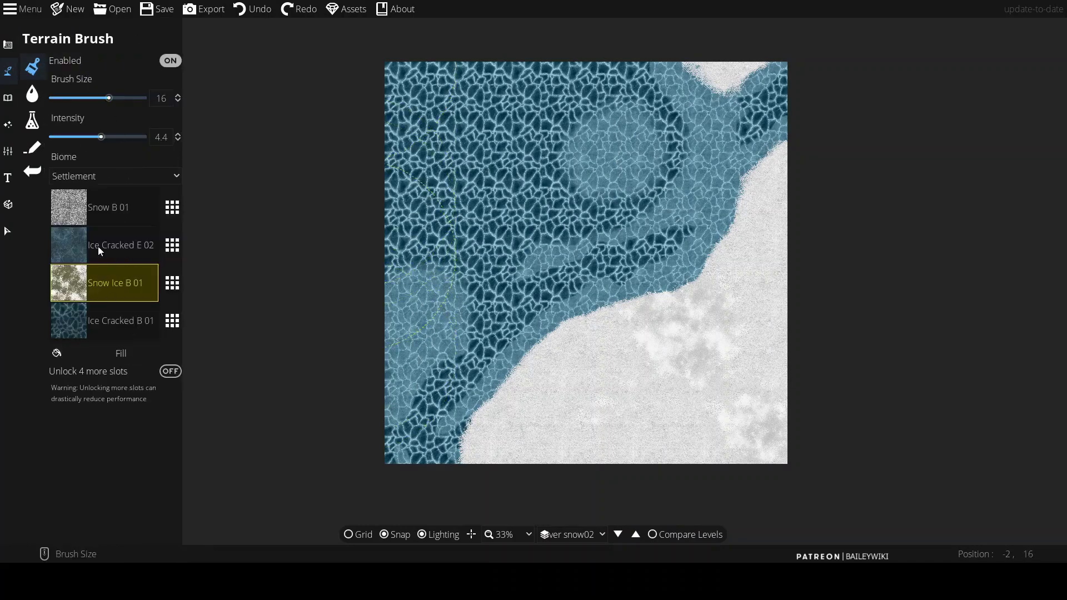
# Try painting Ice Cracked E 02 over the frozen water's western part and undo the stroke
pyautogui.click(117, 245)
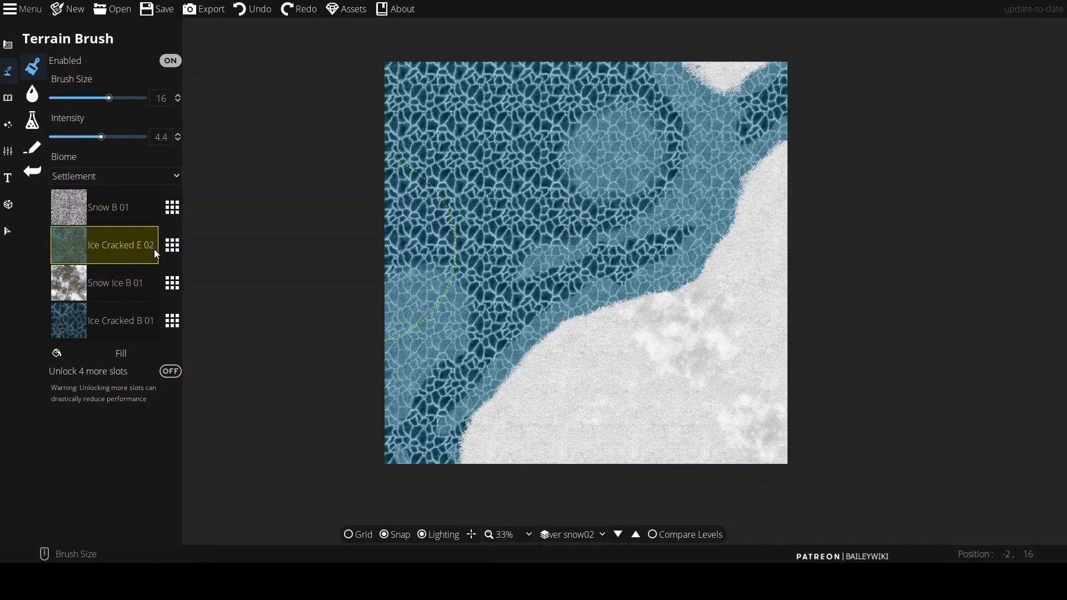
pyautogui.moveTo(421, 232)
pyautogui.mouseDown()
pyautogui.moveTo(436, 212)
pyautogui.moveTo(447, 136)
pyautogui.mouseUp()
pyautogui.hotkey('ctrl', 'z')
# Replace the Snow Ice B 01 terrain with Terrain Rocky, try to undo the swap, and check the slot's terrain choices
pyautogui.click(112, 284)
pyautogui.click(172, 283)
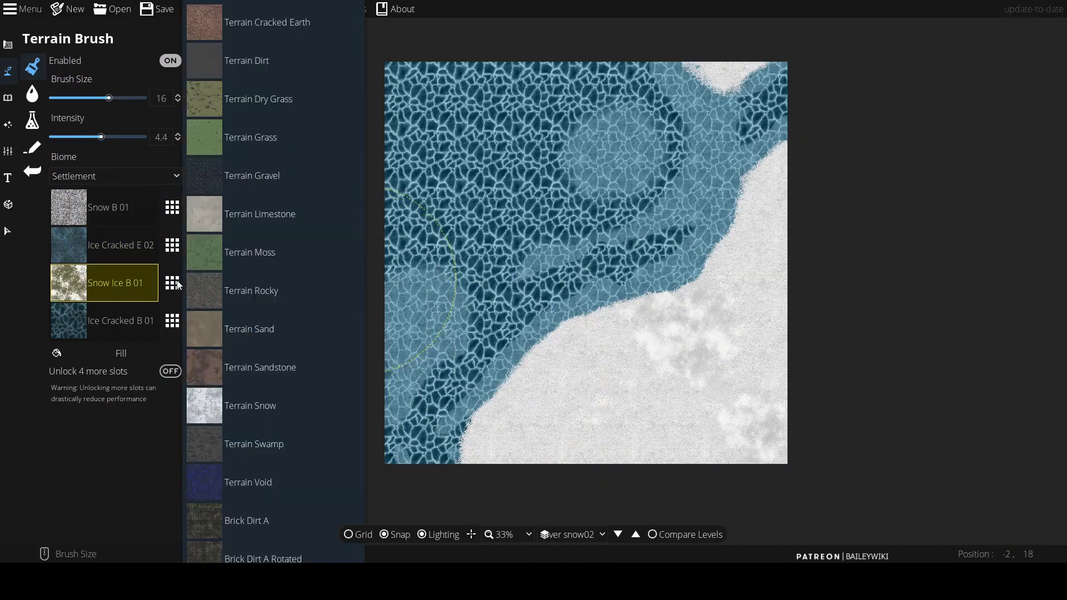
pyautogui.click(259, 292)
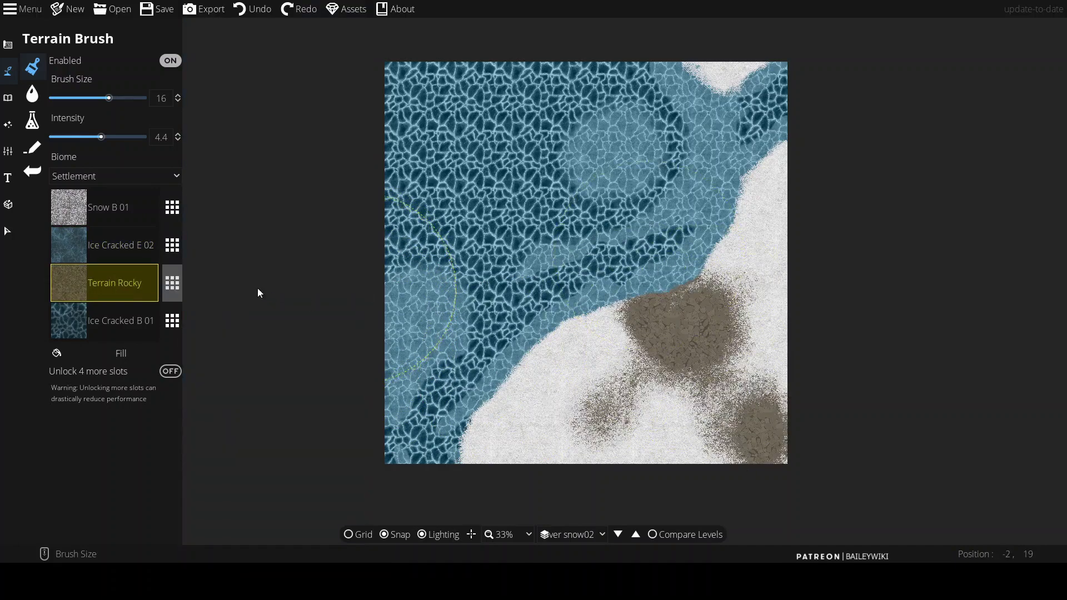
pyautogui.hotkey('ctrl', 'z')
pyautogui.click(171, 284)
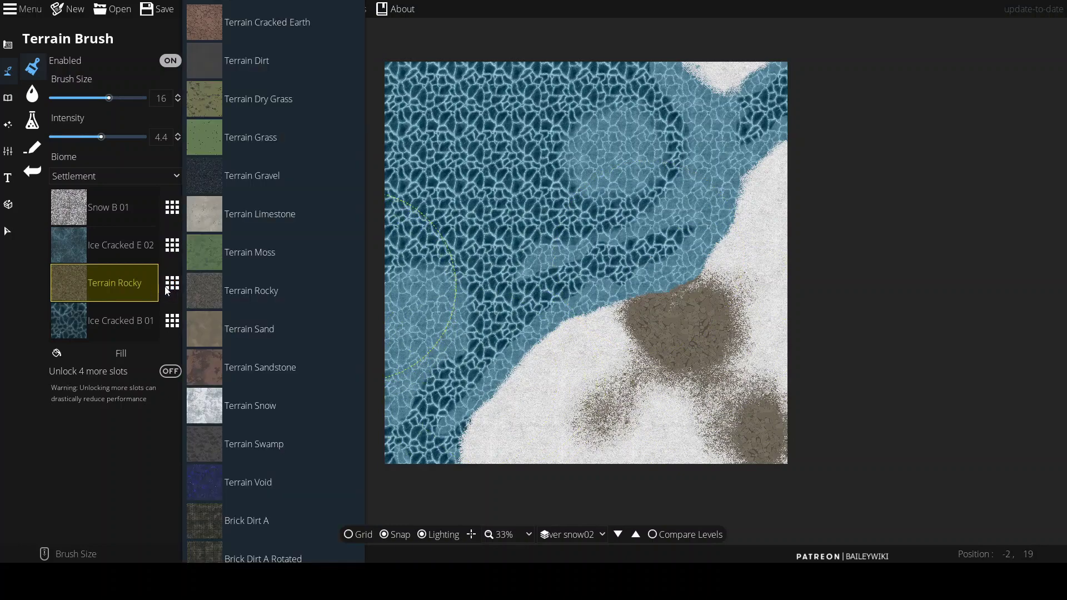
pyautogui.click(938, 78)
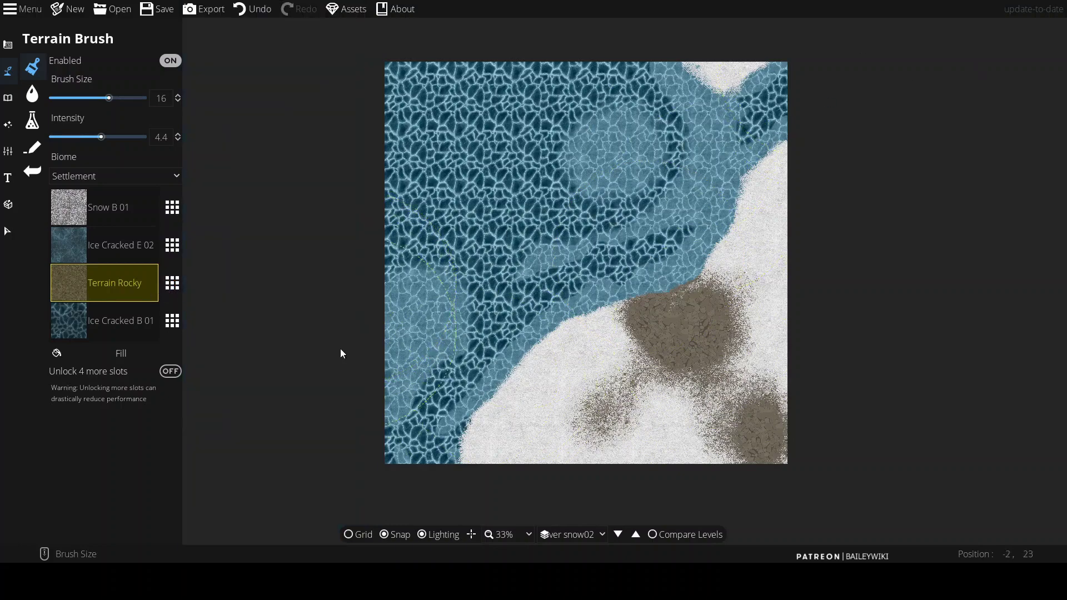